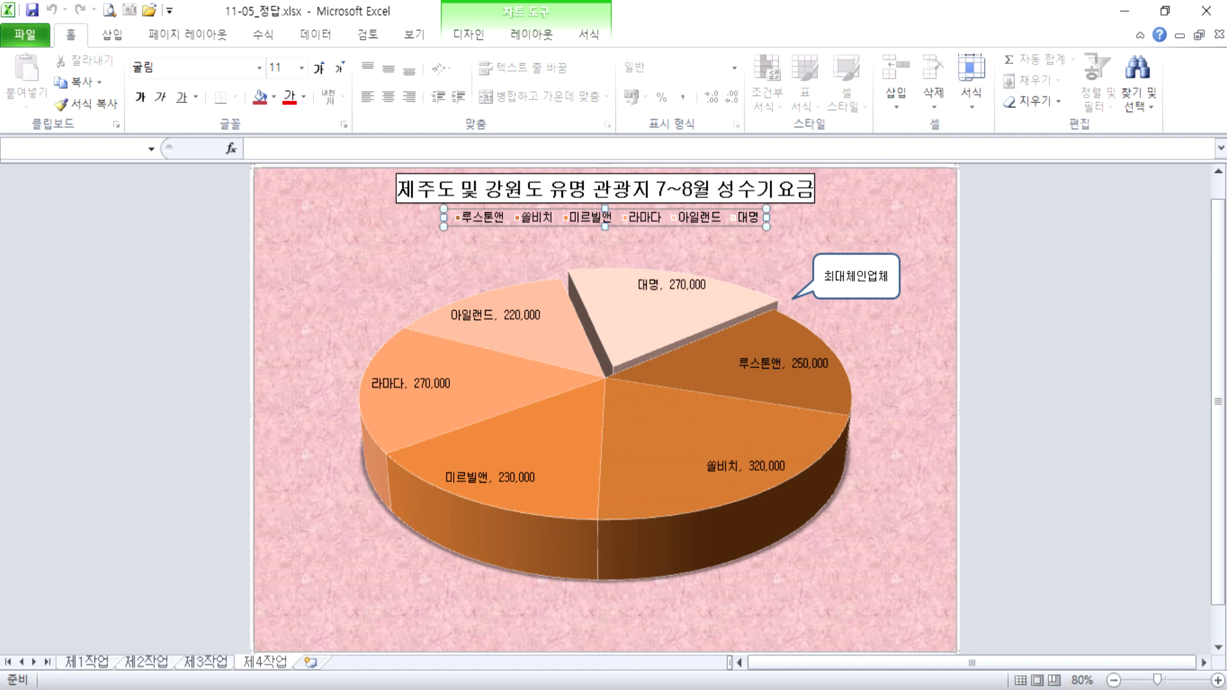
# Switch to the 11-05.xlsx workbook on the 제1작업 sheet and select the 7~8월 성수기요금 header cell.
pyautogui.hotkey('alt', 'Tab')
pyautogui.click(409, 313)
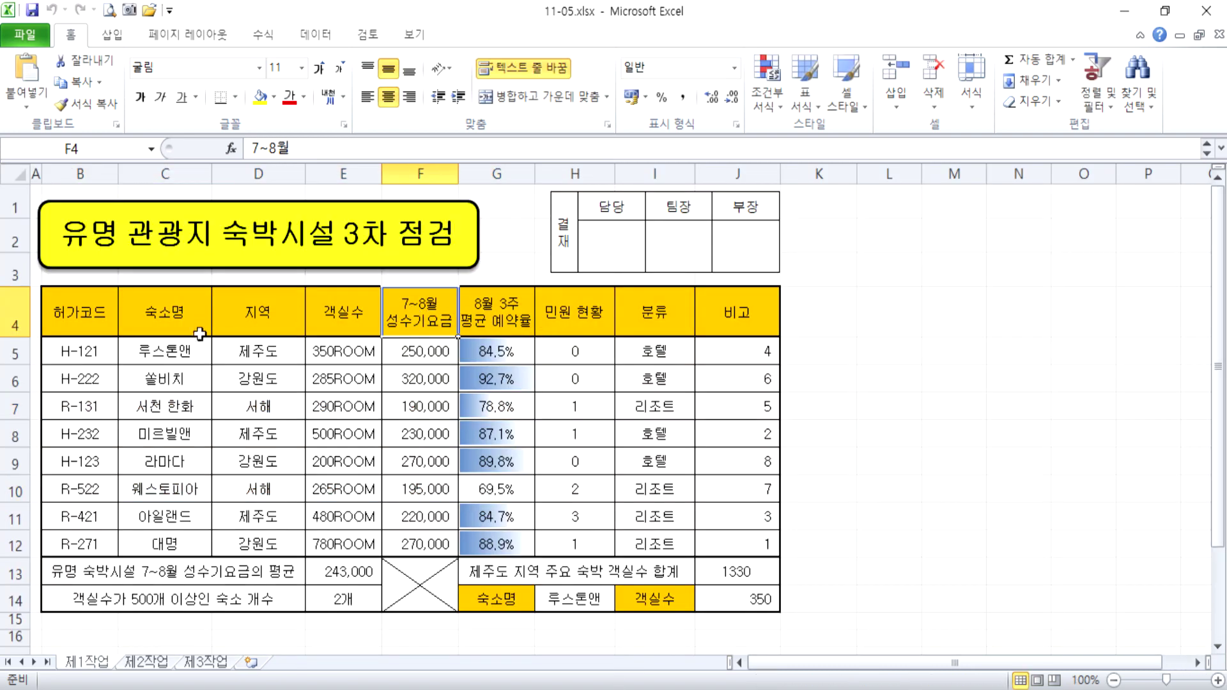
pyautogui.click(165, 315)
pyautogui.moveTo(163, 324); pyautogui.dragTo(164, 377)
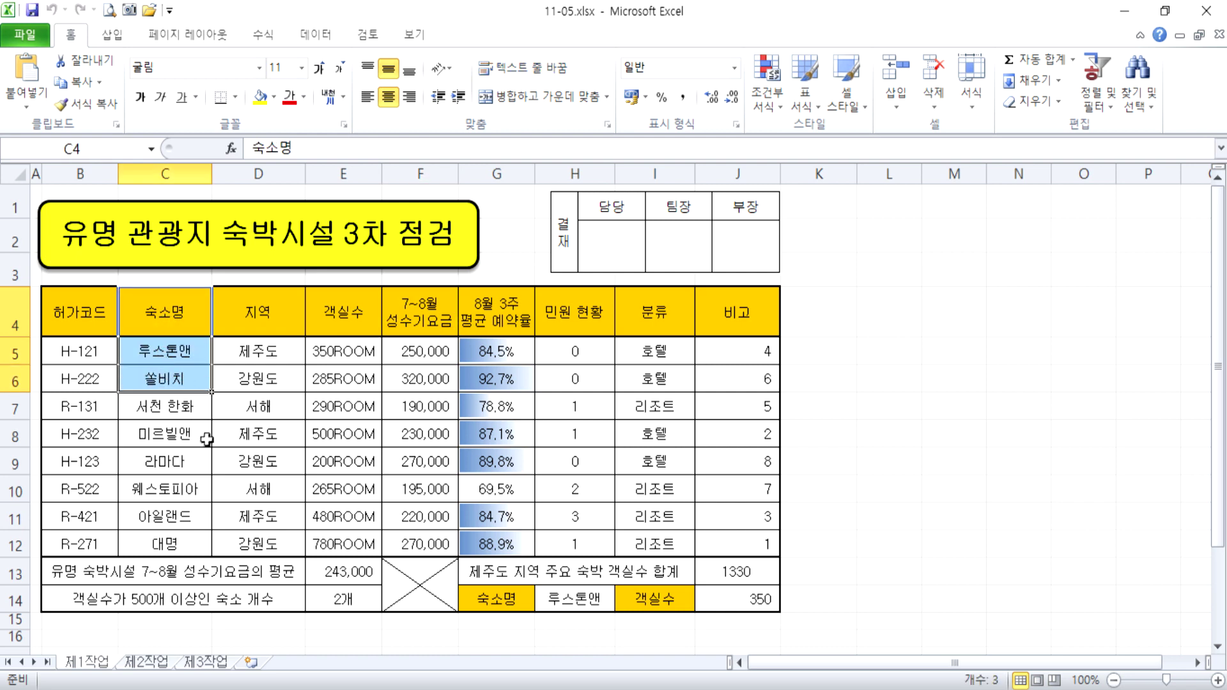
pyautogui.keyDown('ctrl'); pyautogui.click(185, 438); pyautogui.keyUp('ctrl')
pyautogui.moveTo(186, 440); pyautogui.dragTo(184, 462)
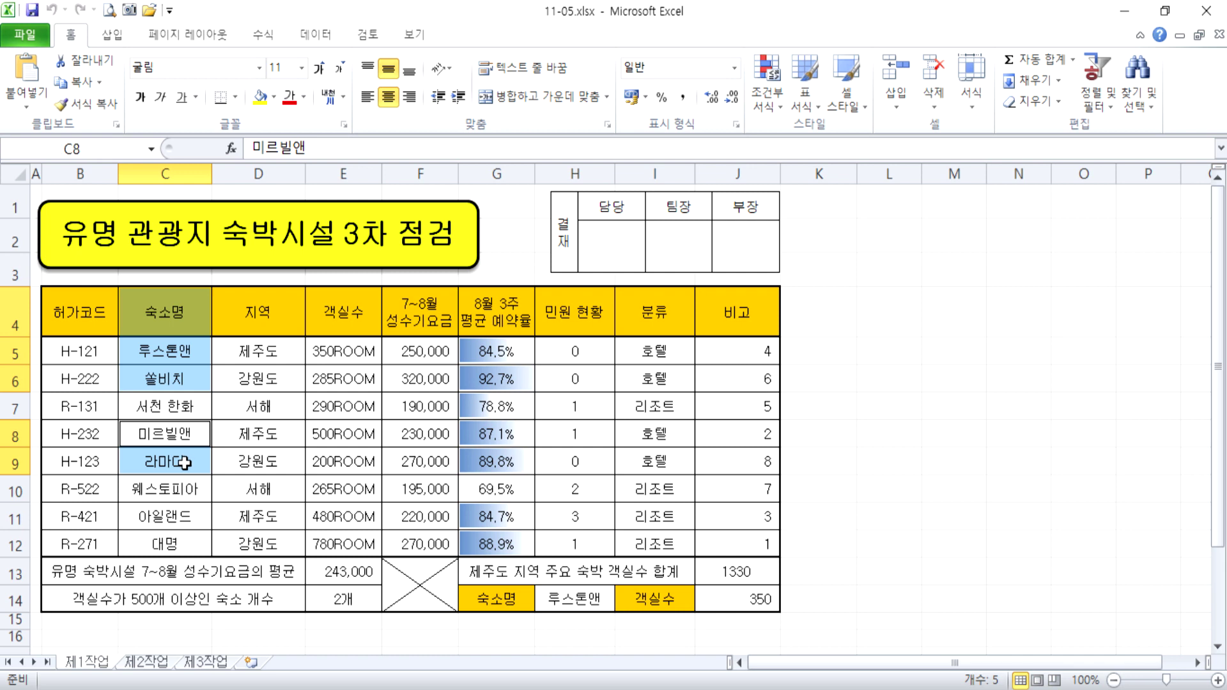
pyautogui.keyDown('ctrl'); pyautogui.click(169, 517); pyautogui.keyUp('ctrl')
pyautogui.moveTo(169, 516); pyautogui.dragTo(169, 540)
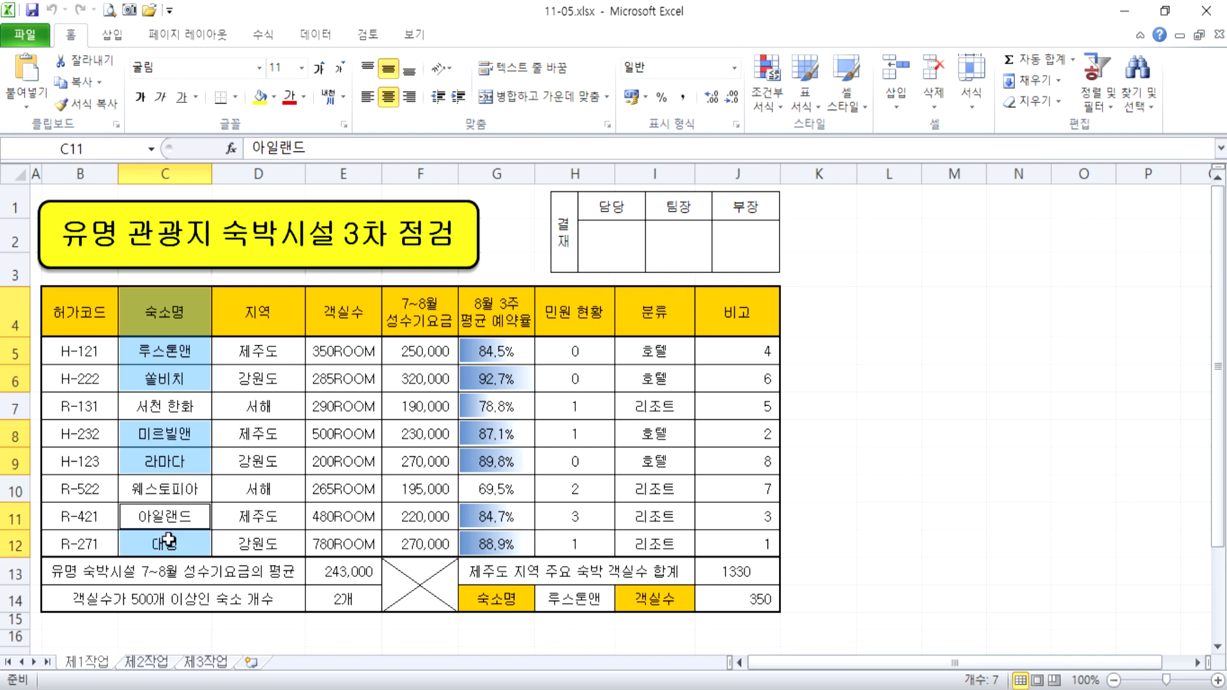
pyautogui.keyDown('ctrl'); pyautogui.click(428, 308); pyautogui.keyUp('ctrl')
pyautogui.moveTo(428, 308); pyautogui.dragTo(419, 369)
pyautogui.moveTo(406, 433); pyautogui.dragTo(404, 467)
pyautogui.moveTo(402, 513); pyautogui.dragTo(405, 542)
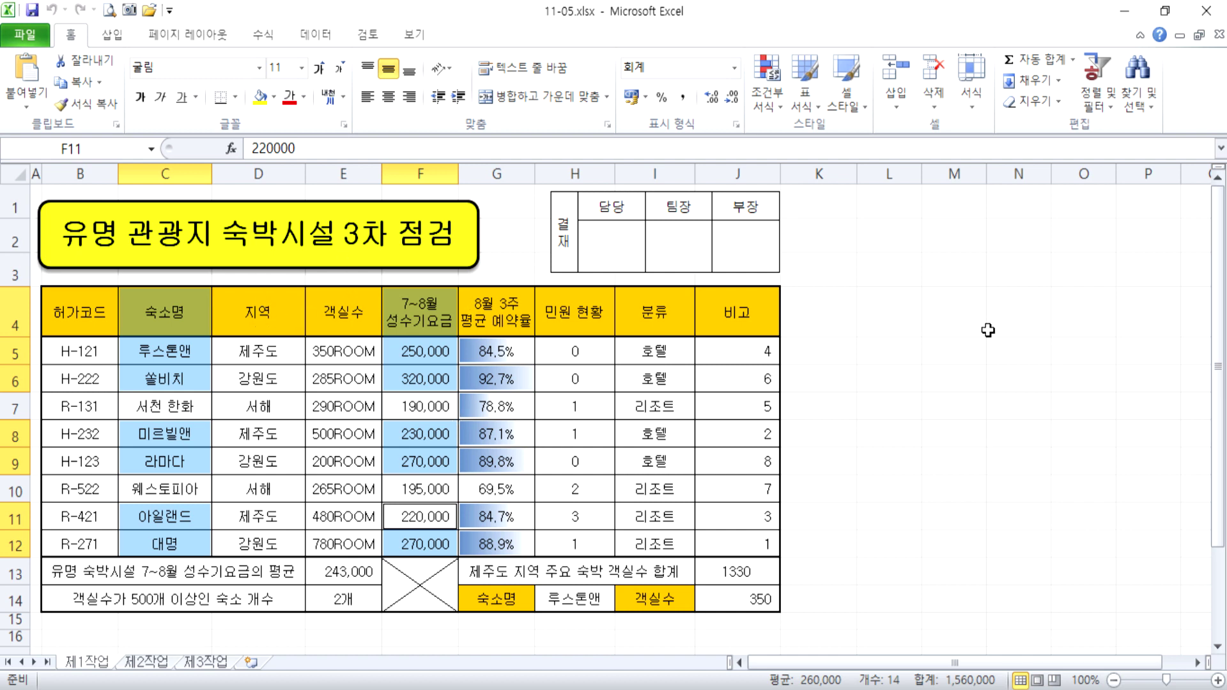
pyautogui.click(977, 312)
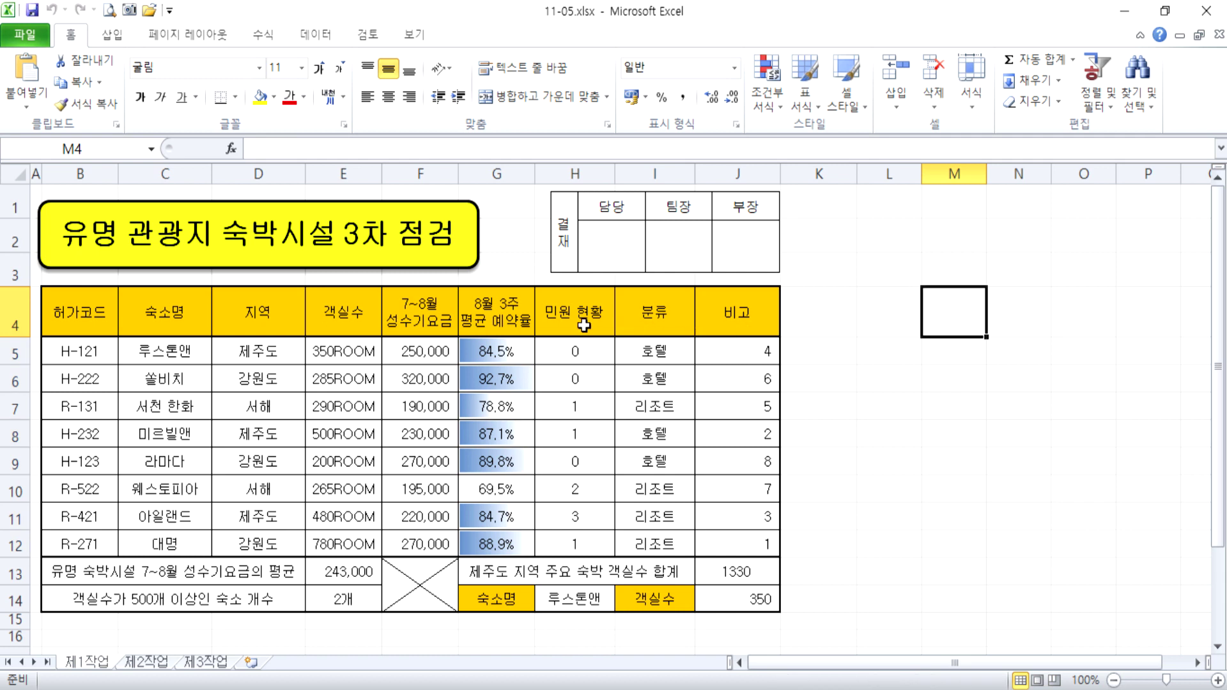
pyautogui.keyDown('ctrl'); pyautogui.moveTo(176, 318); pyautogui.dragTo(183, 379); pyautogui.keyUp('ctrl')
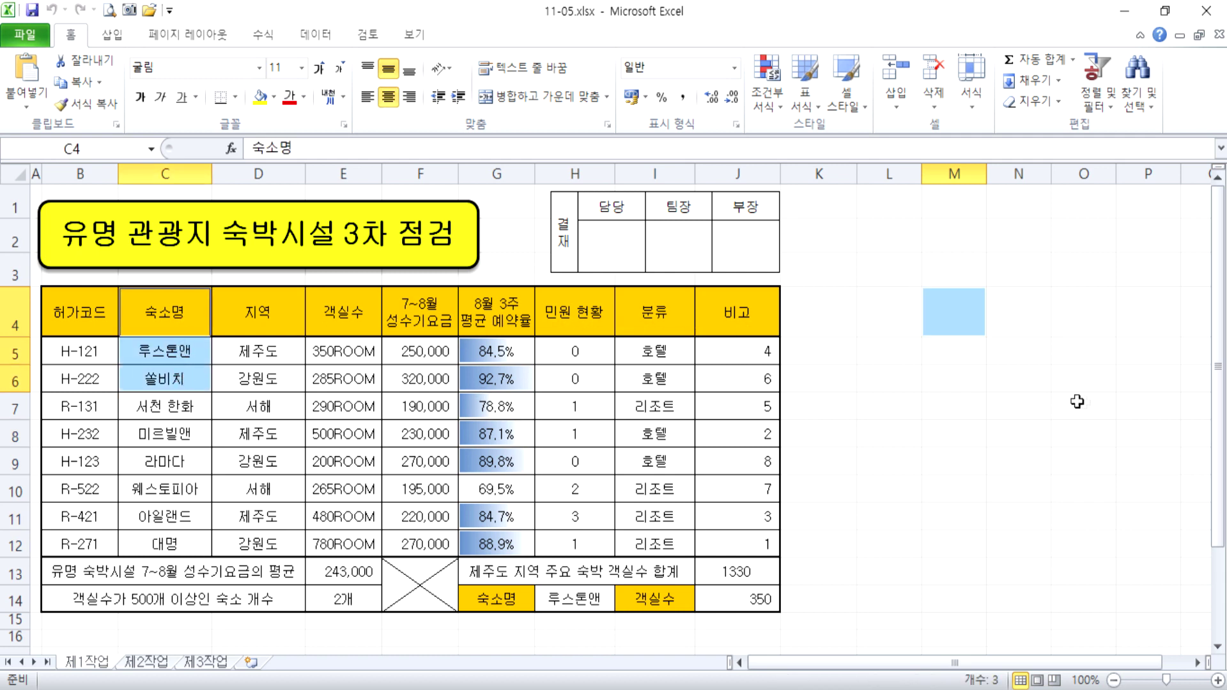
pyautogui.click(970, 313)
# Select the header and rows 5, 6, 8, 9, 11 and 12 of both the 숙소명 and 7~8월 성수기요금 columns.
pyautogui.moveTo(177, 318); pyautogui.dragTo(185, 378)
pyautogui.moveTo(186, 430); pyautogui.dragTo(178, 457)
pyautogui.keyDown('ctrl'); pyautogui.click(165, 521); pyautogui.keyUp('ctrl')
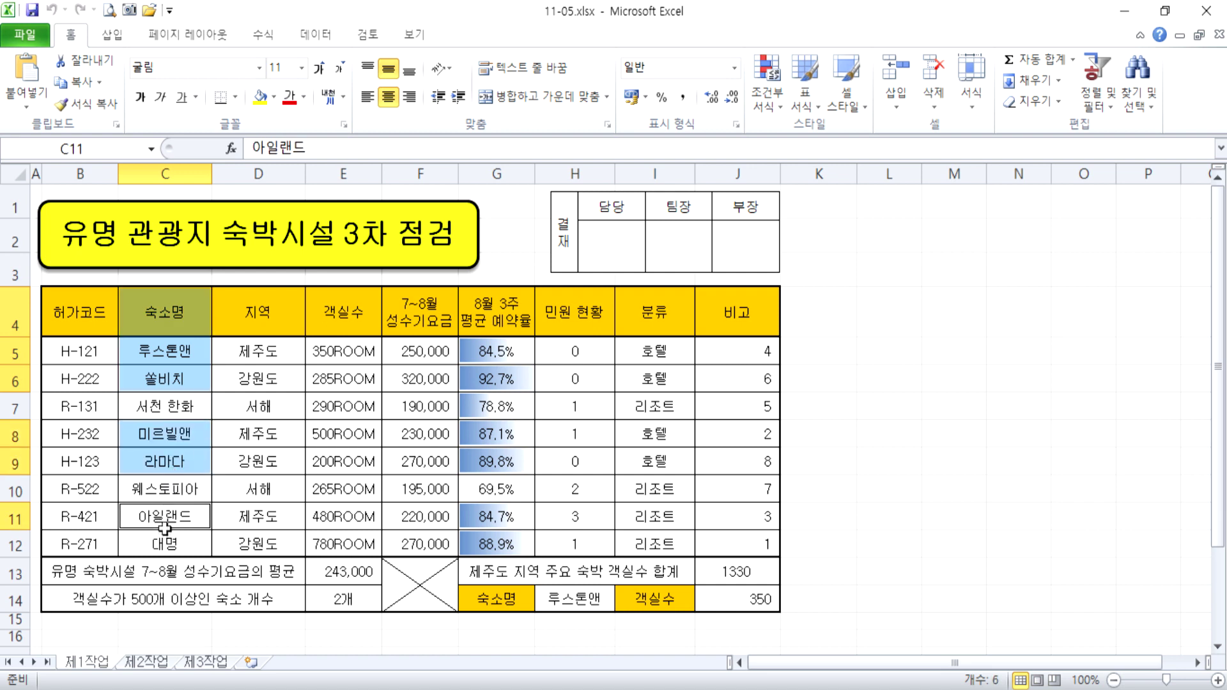
pyautogui.moveTo(165, 520); pyautogui.dragTo(164, 543)
pyautogui.moveTo(412, 317); pyautogui.dragTo(397, 384)
pyautogui.moveTo(401, 433); pyautogui.dragTo(400, 462)
pyautogui.moveTo(402, 511); pyautogui.dragTo(401, 540)
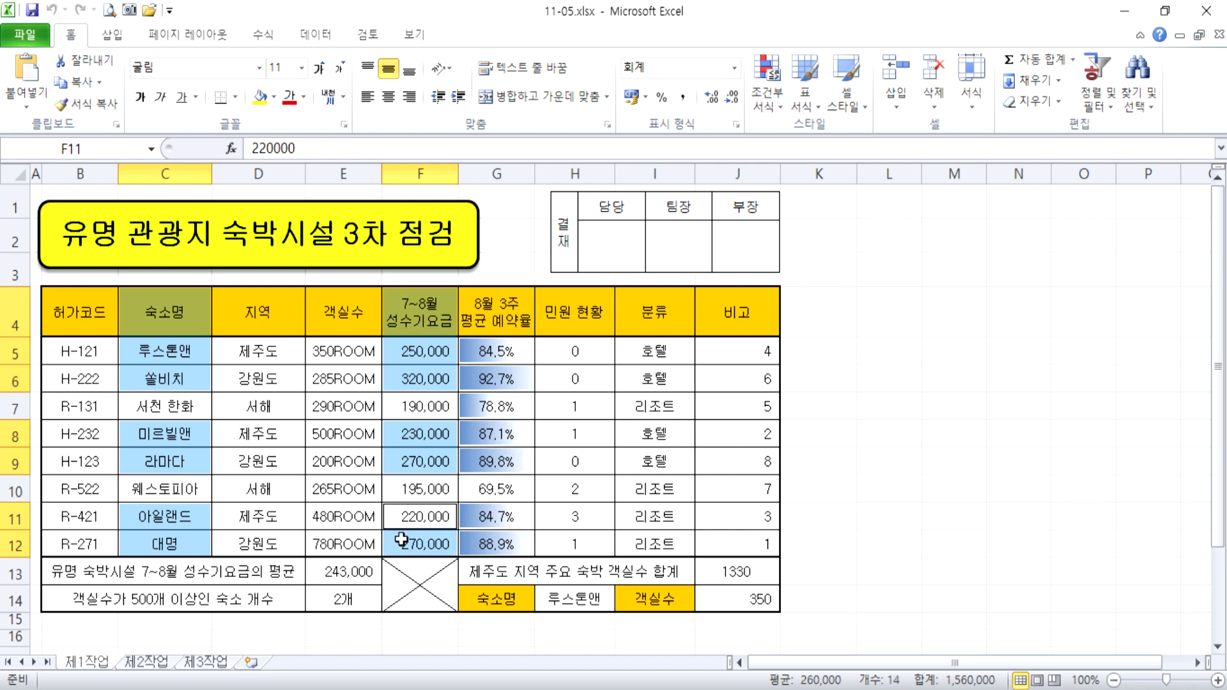
pyautogui.click(124, 37)
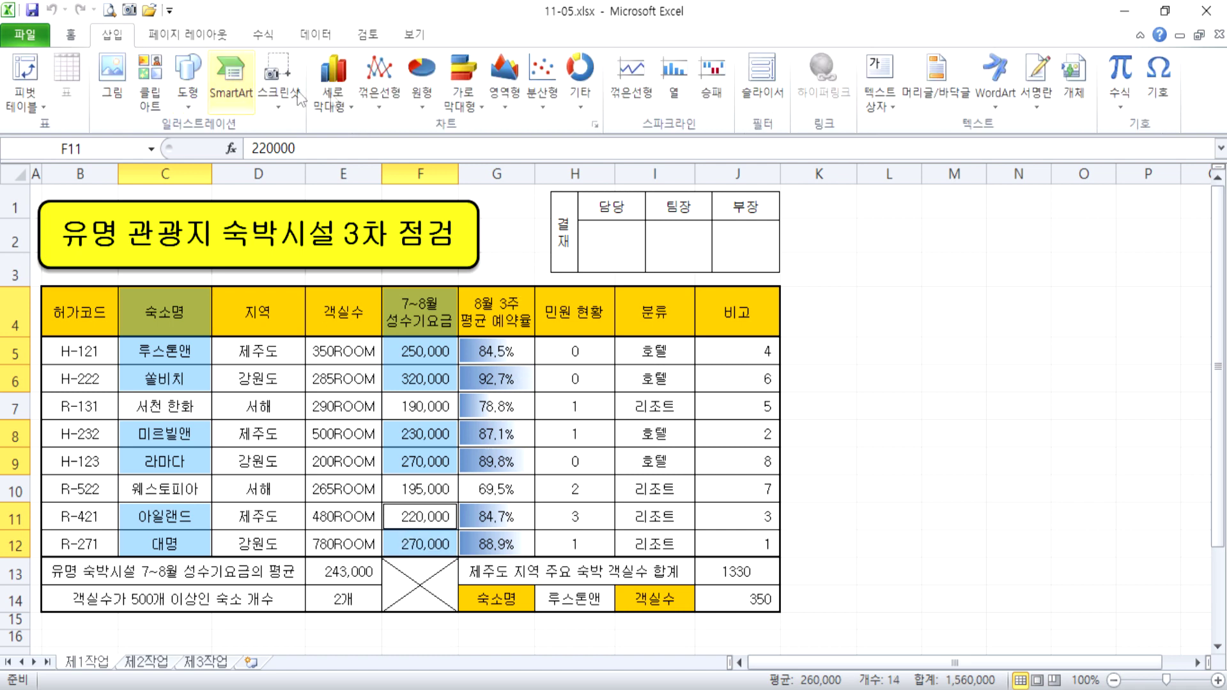
pyautogui.click(423, 105)
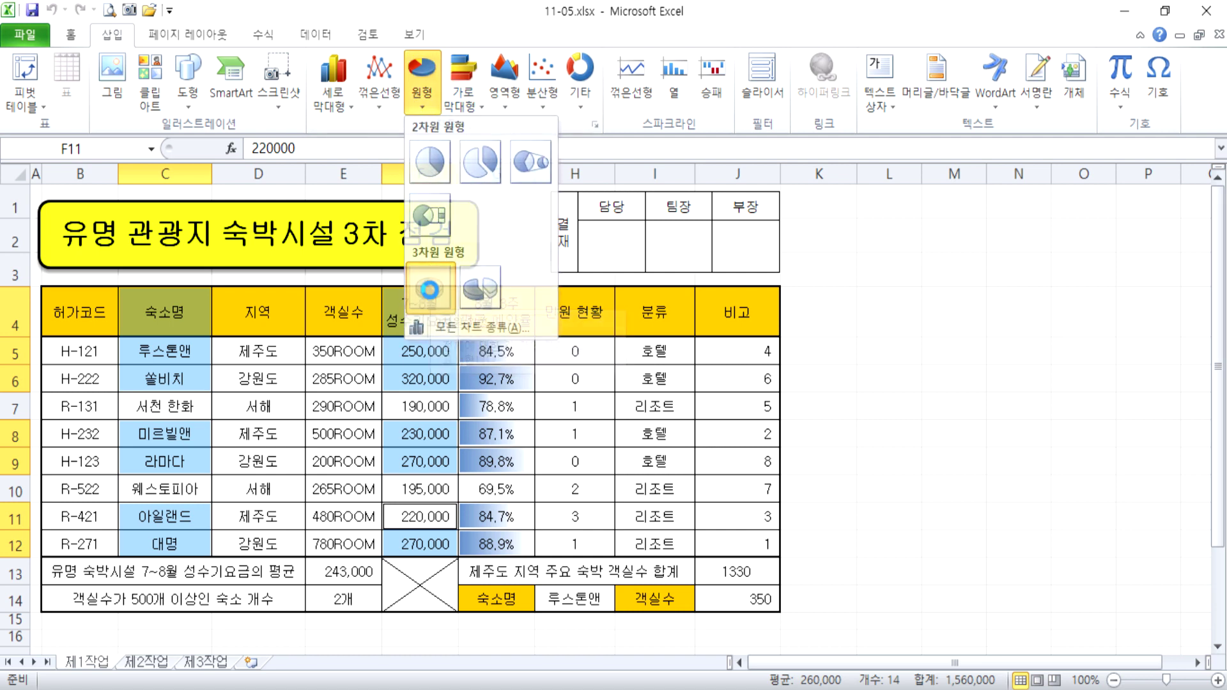
pyautogui.click(432, 295)
pyautogui.moveTo(838, 313); pyautogui.dragTo(998, 257)
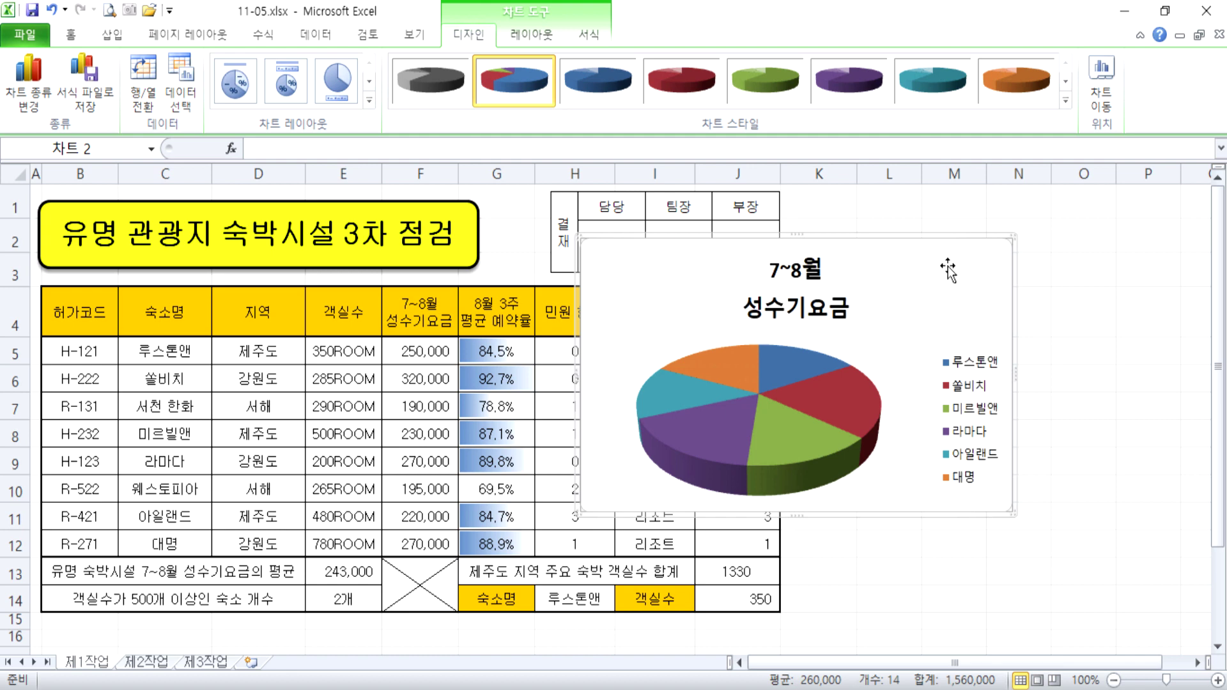
pyautogui.press('Delete')
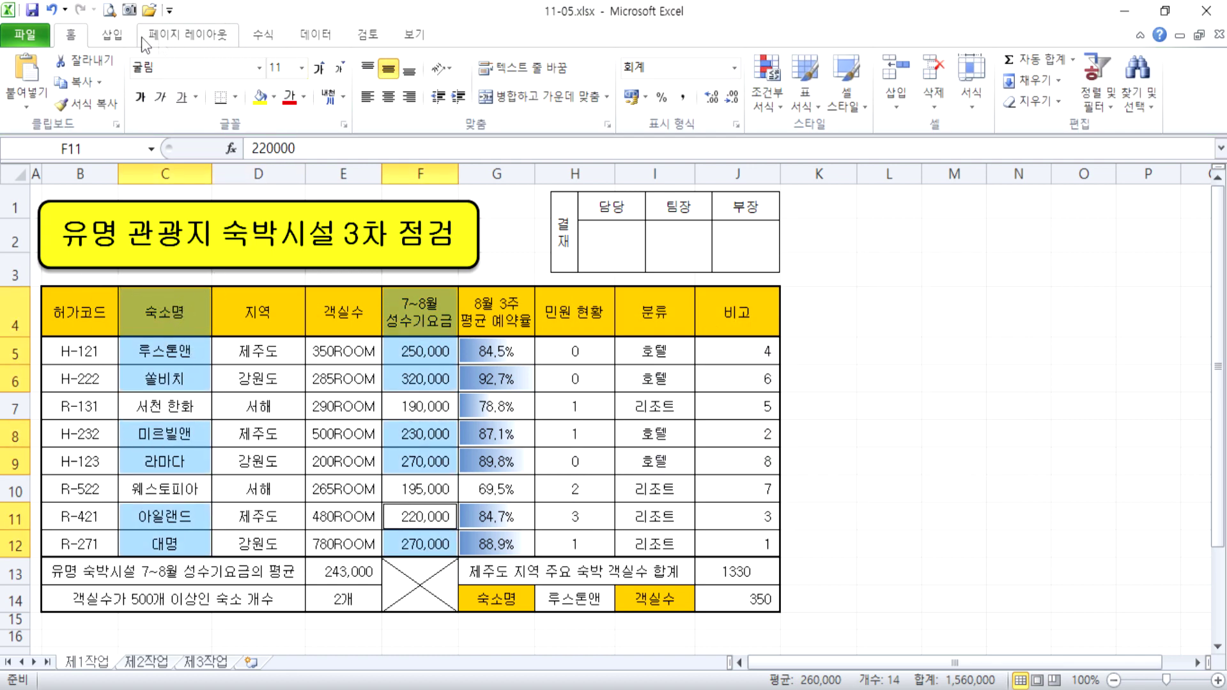
# Insert a 3-D pie chart from the selected 숙소명 and 7~8월 성수기요금 cells.
pyautogui.click(107, 35)
pyautogui.click(420, 108)
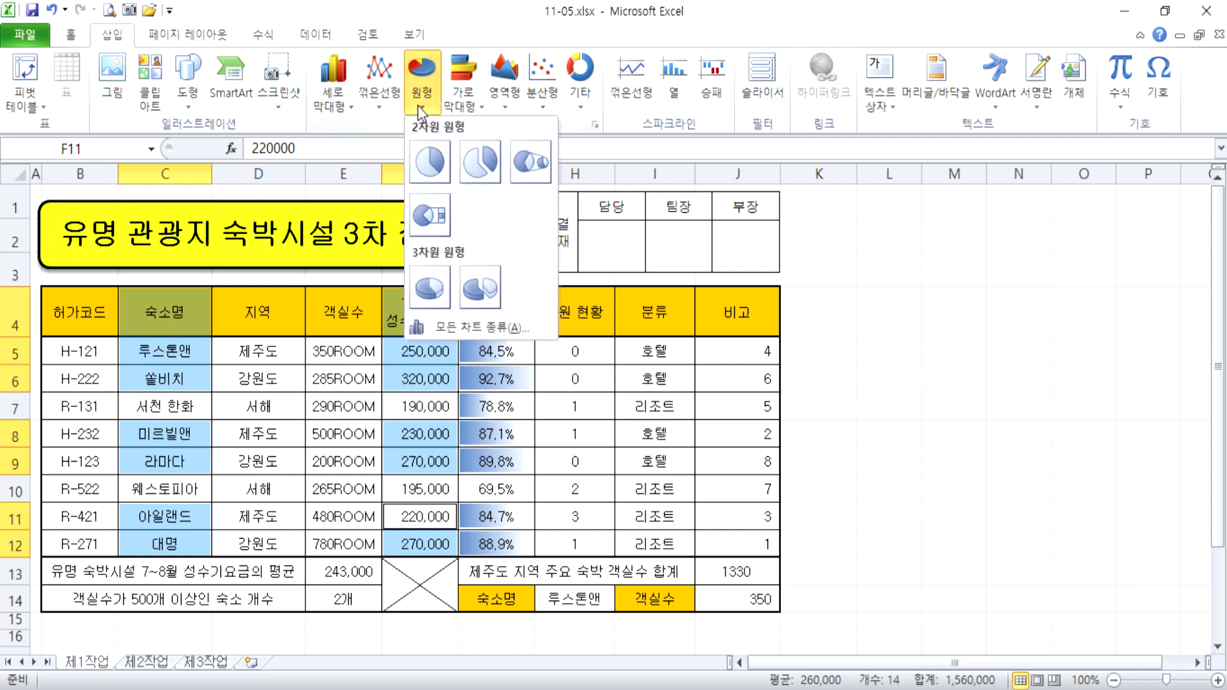
pyautogui.click(428, 294)
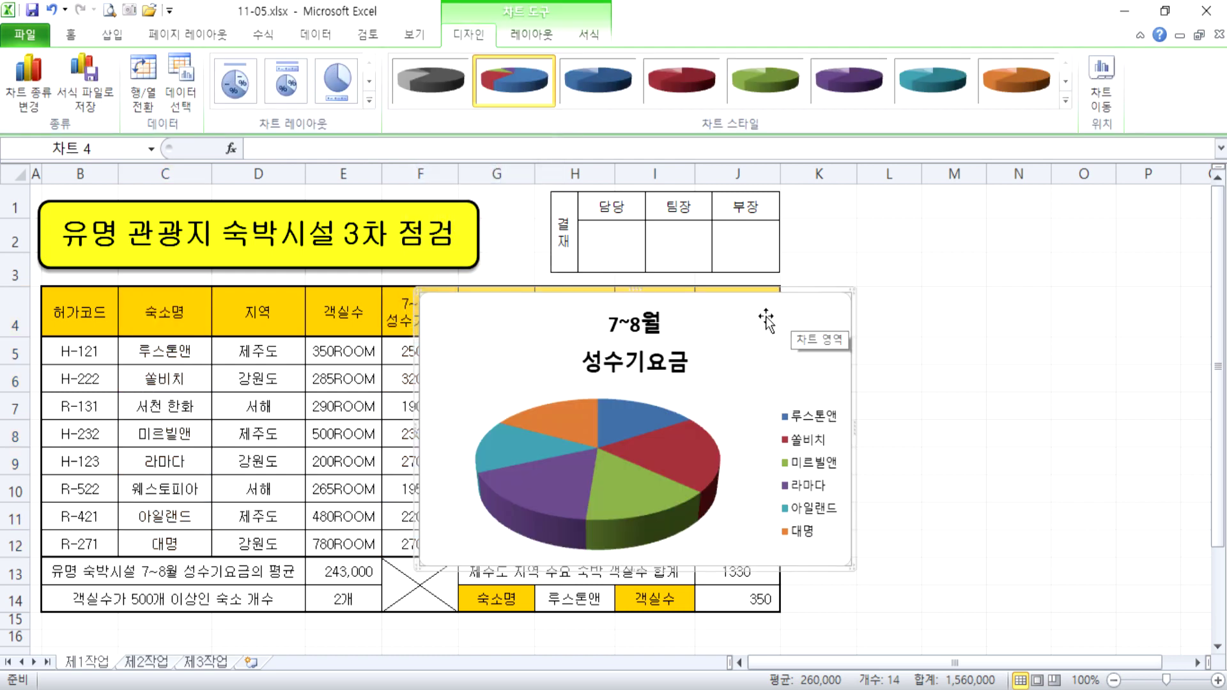
# Move the pie chart to a new sheet named 제4작업.
pyautogui.click(1107, 107)
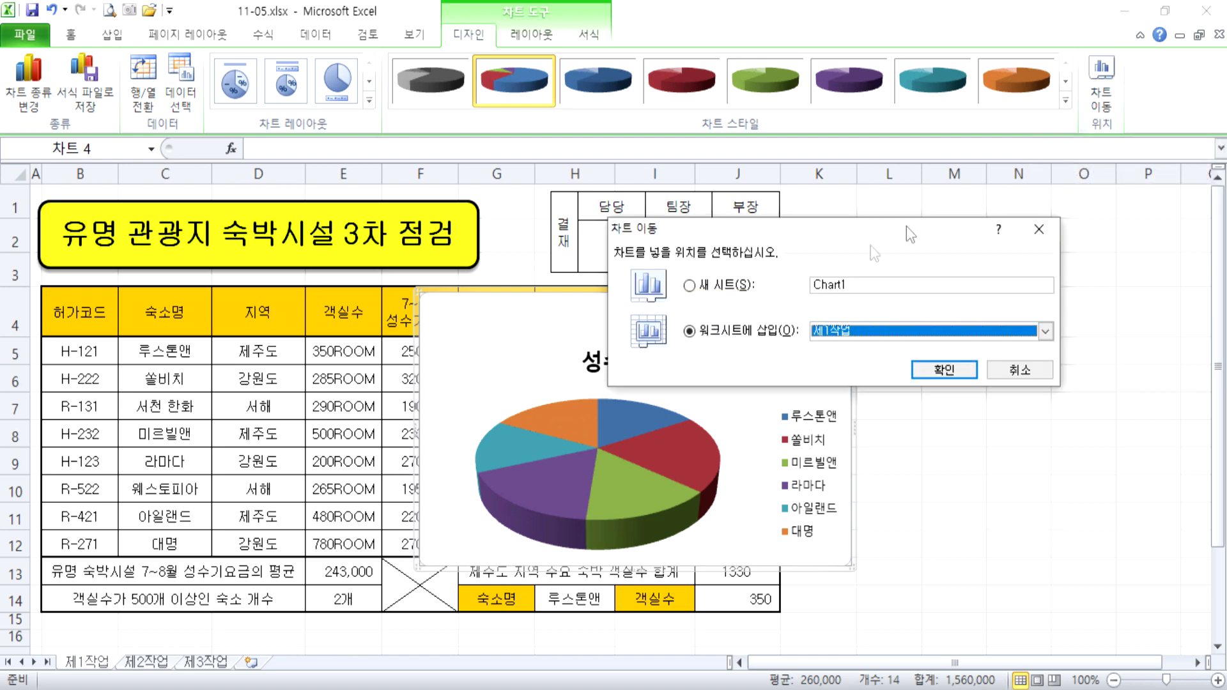
pyautogui.moveTo(854, 284); pyautogui.dragTo(799, 284)
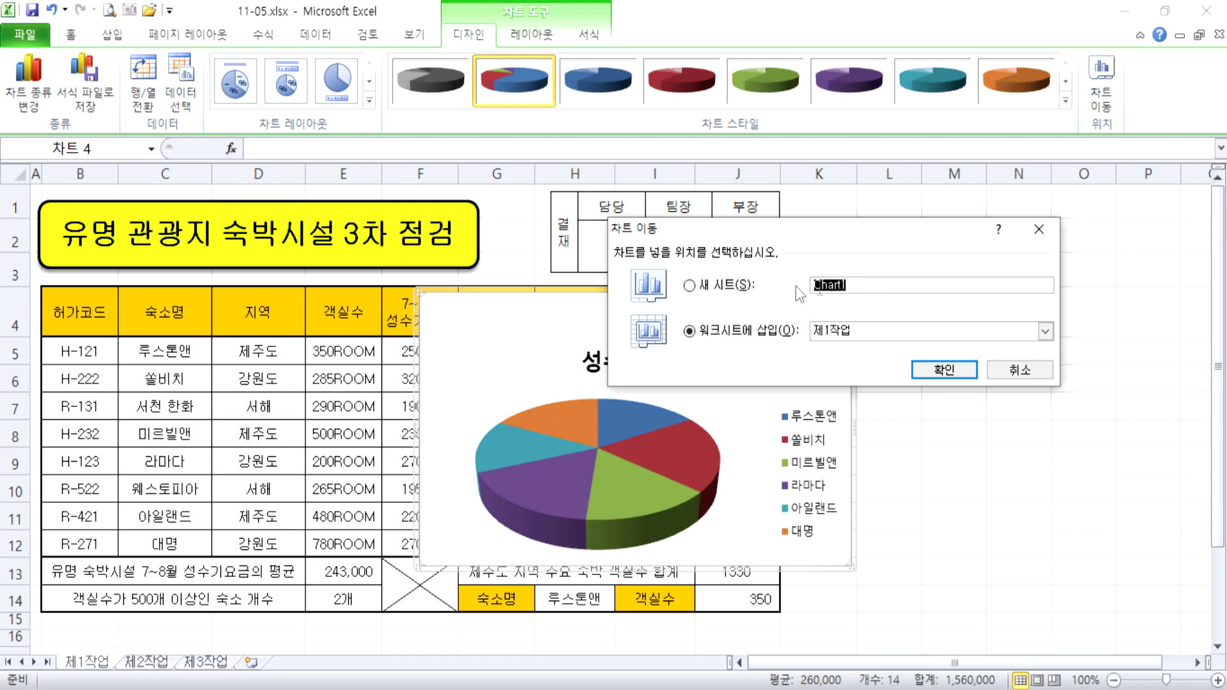
pyautogui.write('wwp')
pyautogui.click(945, 372)
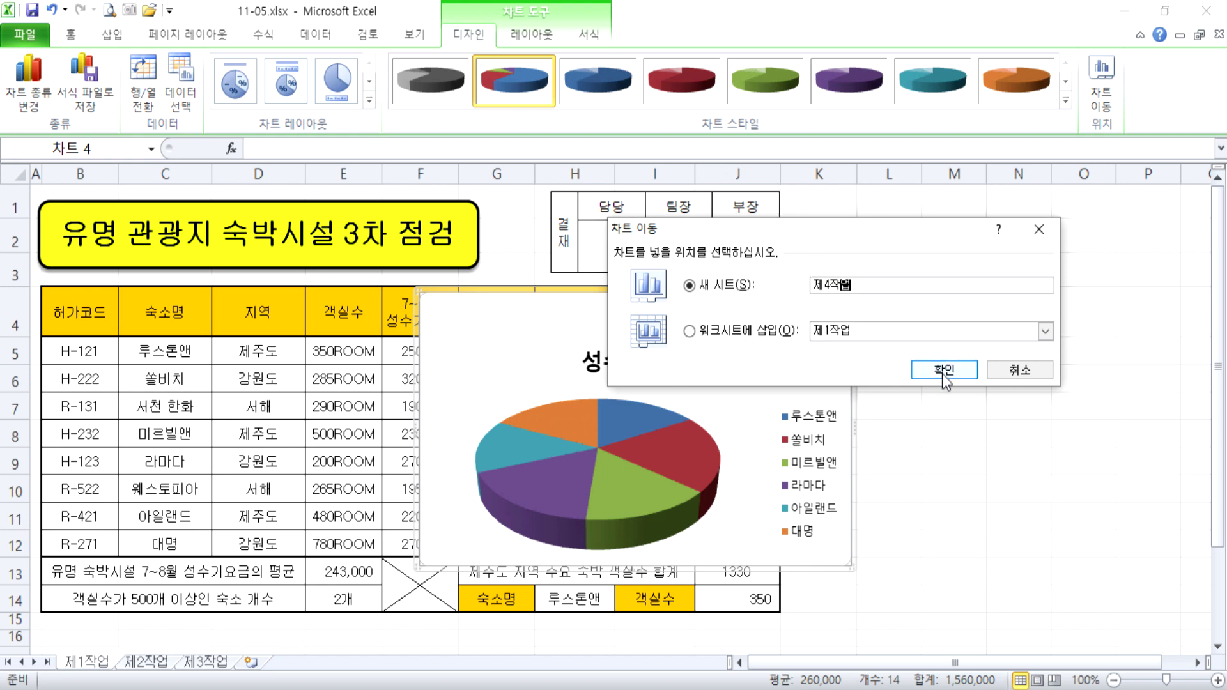
pyautogui.click(942, 374)
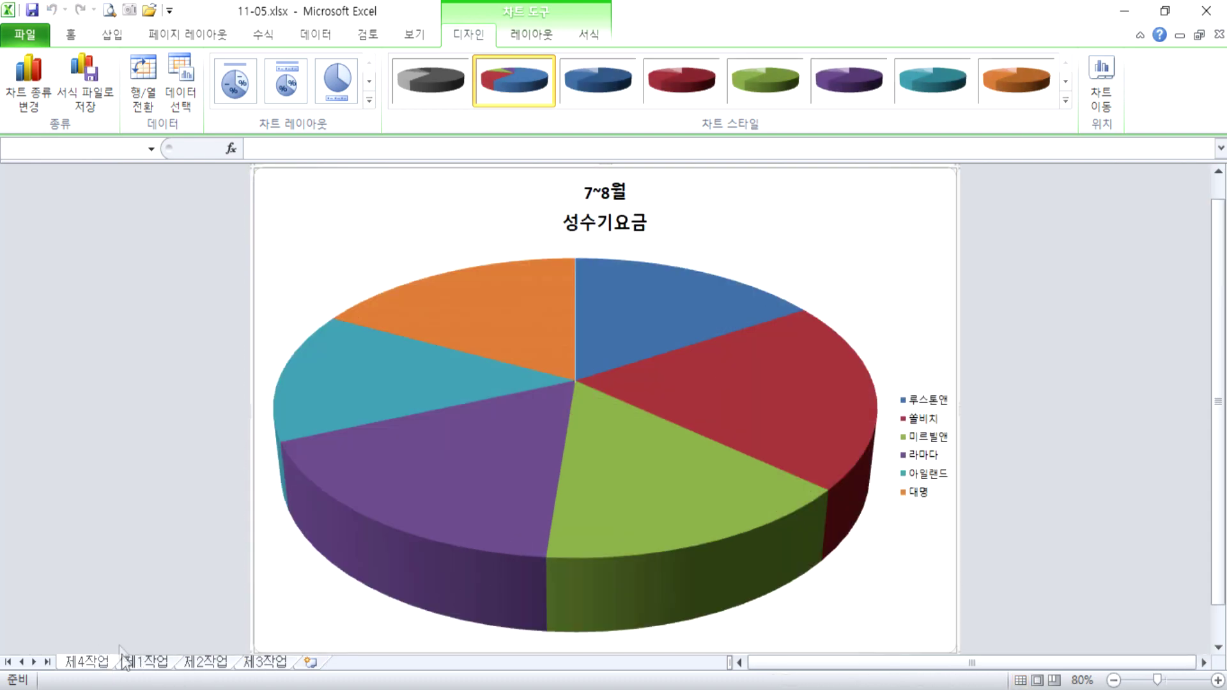
# Reorder the 제4작업 chart sheet so it comes after 제3작업, and review the sheet order.
pyautogui.click(151, 665)
pyautogui.click(91, 664)
pyautogui.moveTo(86, 665); pyautogui.dragTo(313, 668)
pyautogui.click(87, 665)
pyautogui.click(145, 663)
pyautogui.click(204, 662)
pyautogui.click(257, 665)
pyautogui.moveTo(324, 344)
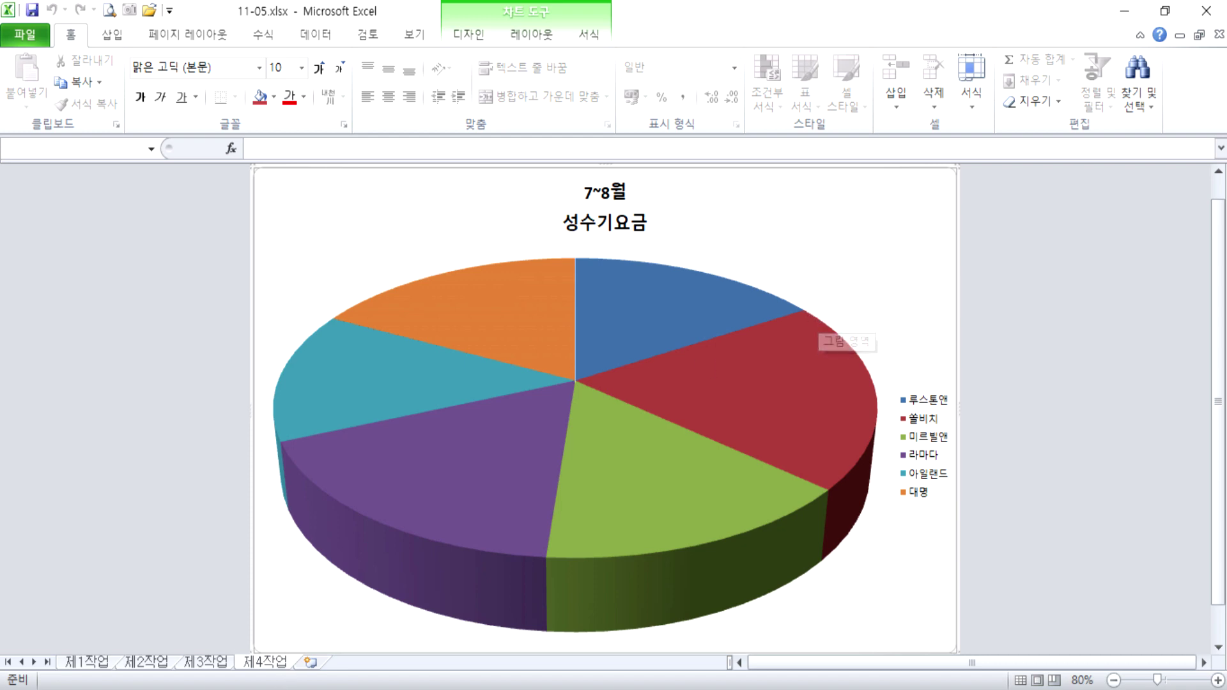
# On 제1작업, add the 8월 3주 평균 예약율 header and rows 5, 6, 8, 9, 11 and 12 to the selection.
pyautogui.click(86, 662)
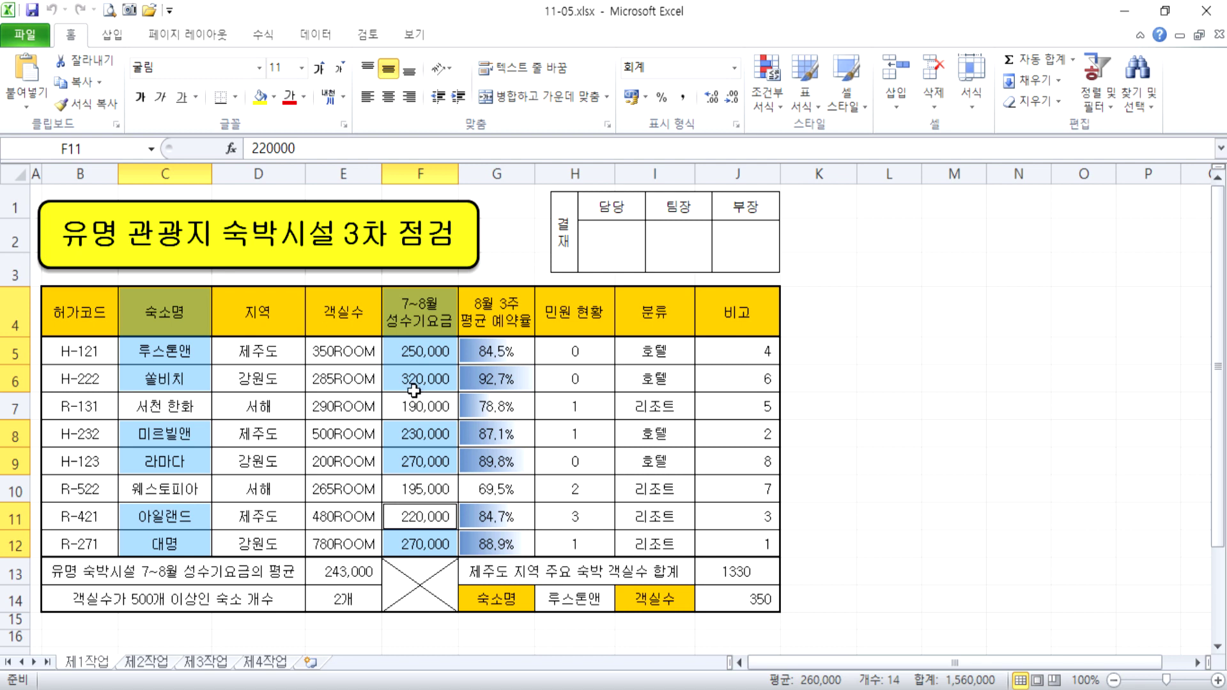
pyautogui.moveTo(494, 318); pyautogui.dragTo(485, 379)
pyautogui.keyDown('ctrl'); pyautogui.click(479, 433); pyautogui.keyUp('ctrl')
pyautogui.moveTo(479, 432); pyautogui.dragTo(482, 466)
pyautogui.moveTo(482, 511); pyautogui.dragTo(482, 544)
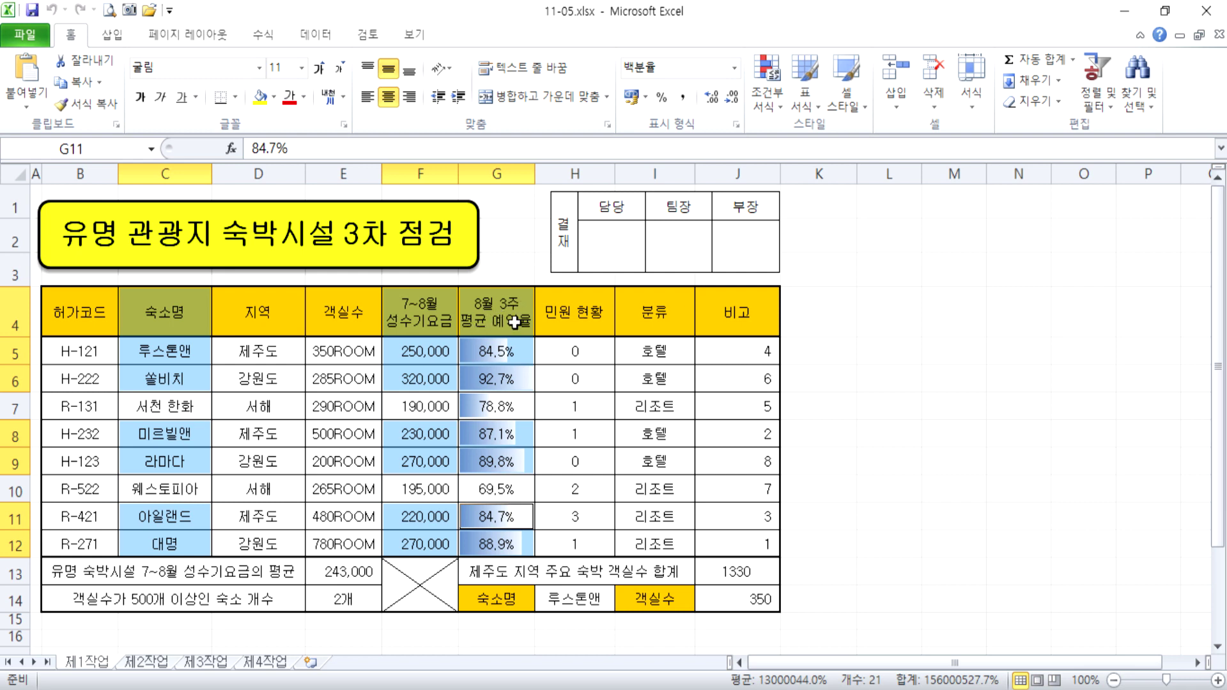
# Insert a 3-D pie chart from the extended selection and place it across about columns J to P.
pyautogui.click(112, 34)
pyautogui.click(421, 106)
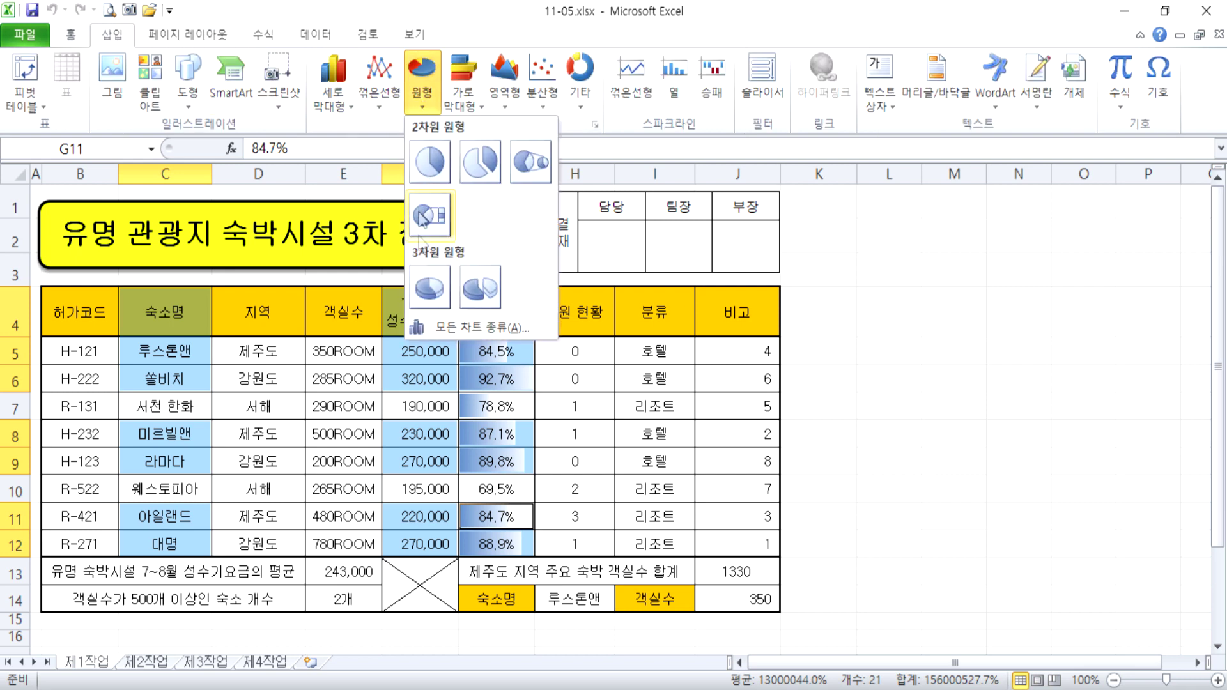
pyautogui.click(419, 295)
pyautogui.moveTo(767, 335); pyautogui.dragTo(1099, 245)
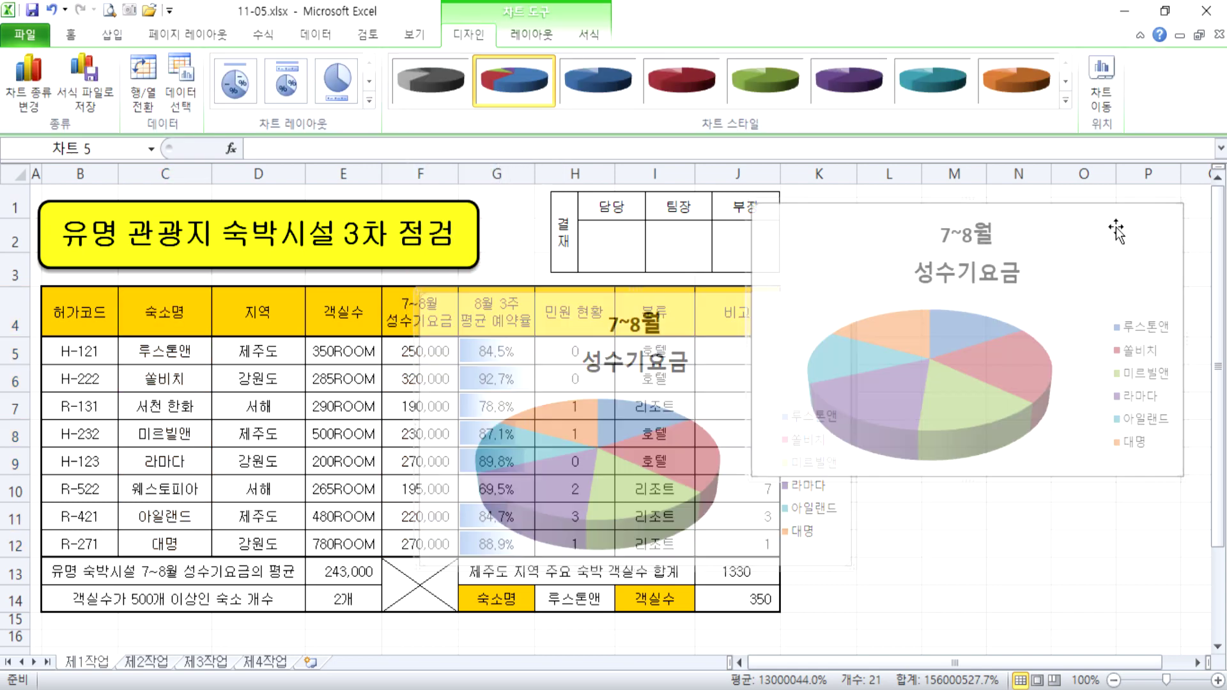
# Compare the 7~8월 성수기요금 and 8월 3주 평균 예약율 columns with the data shown in the pie chart.
pyautogui.moveTo(409, 312); pyautogui.dragTo(419, 553)
pyautogui.moveTo(497, 312); pyautogui.dragTo(495, 544)
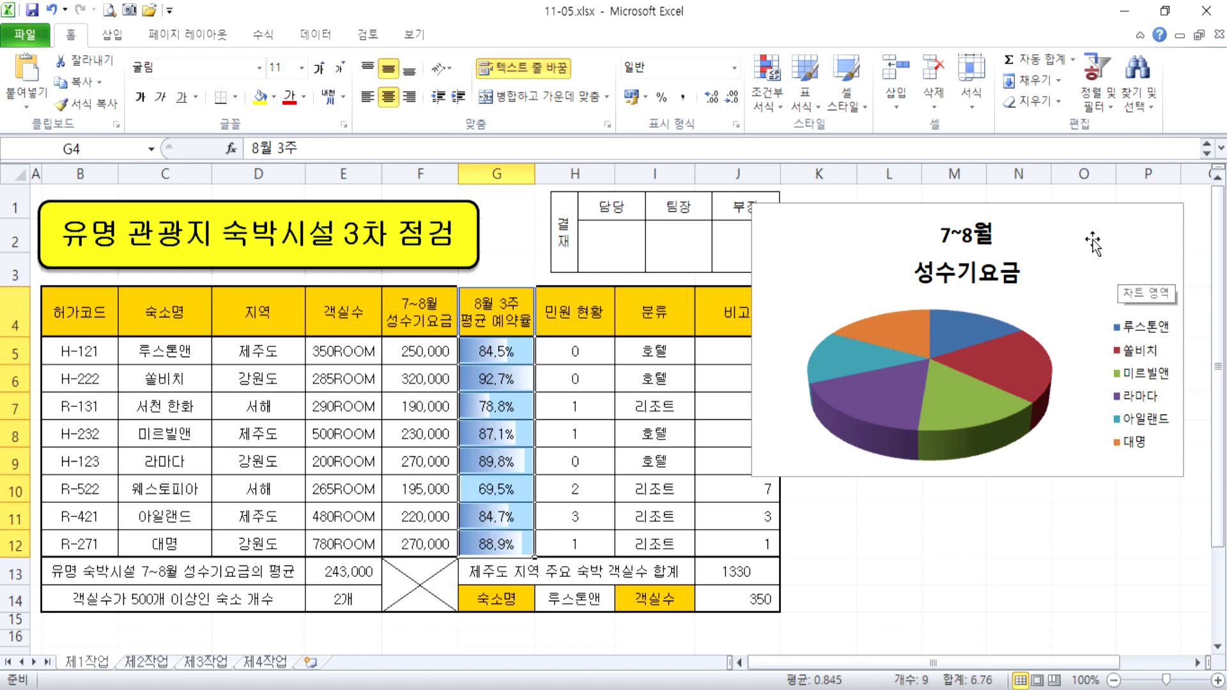
pyautogui.click(403, 362)
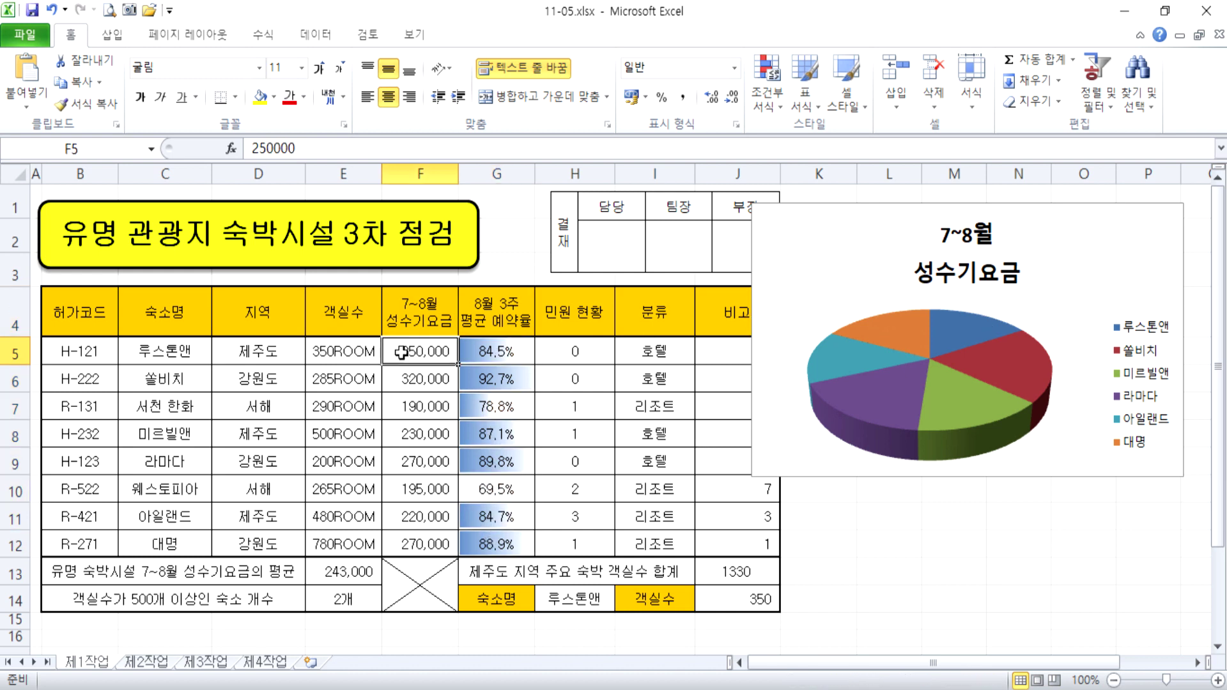
pyautogui.click(508, 350)
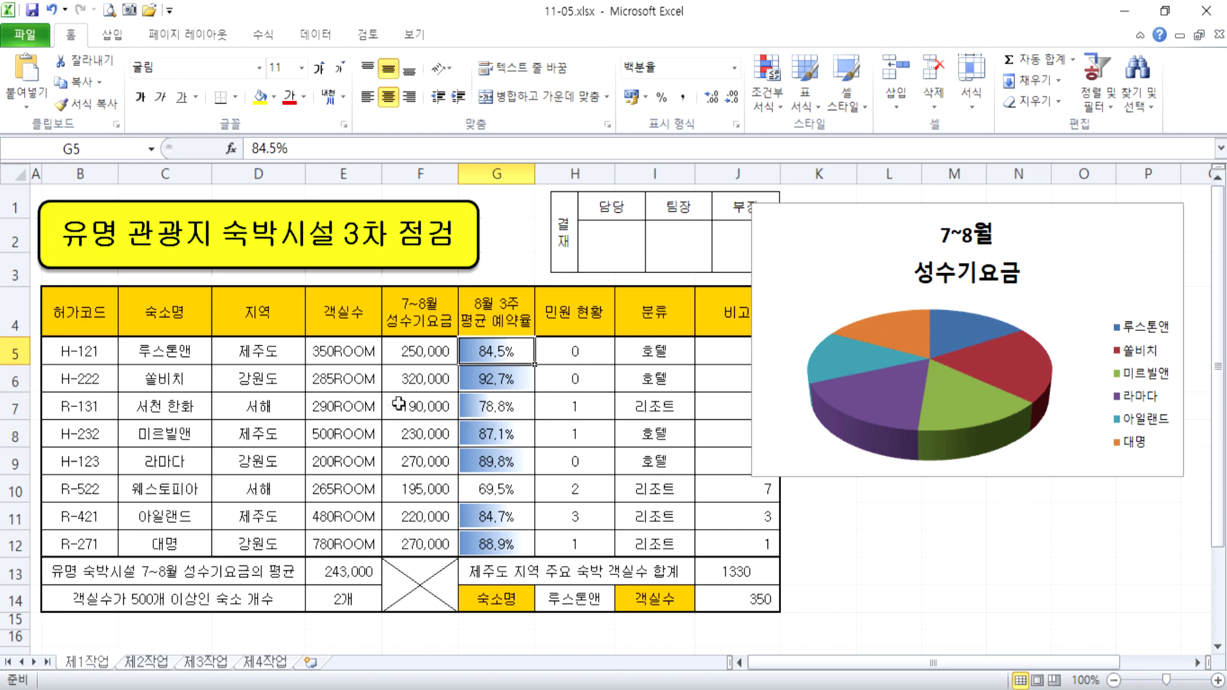
pyautogui.moveTo(441, 316); pyautogui.dragTo(429, 545)
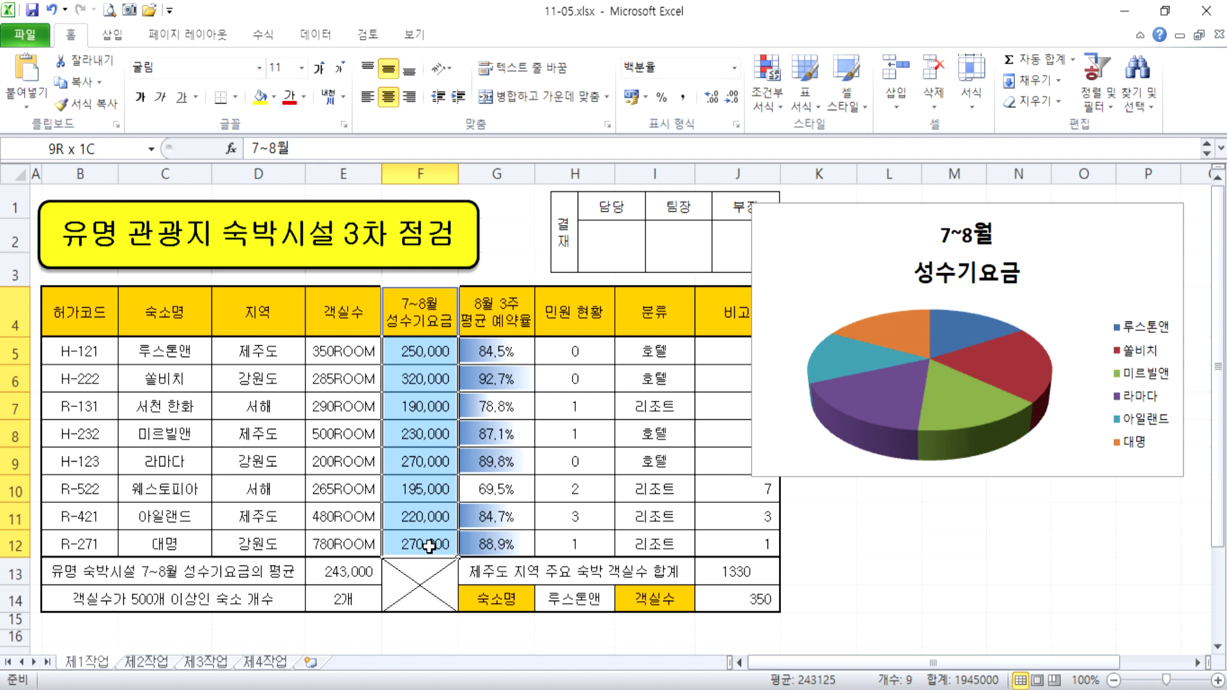
pyautogui.moveTo(428, 545); pyautogui.dragTo(428, 545)
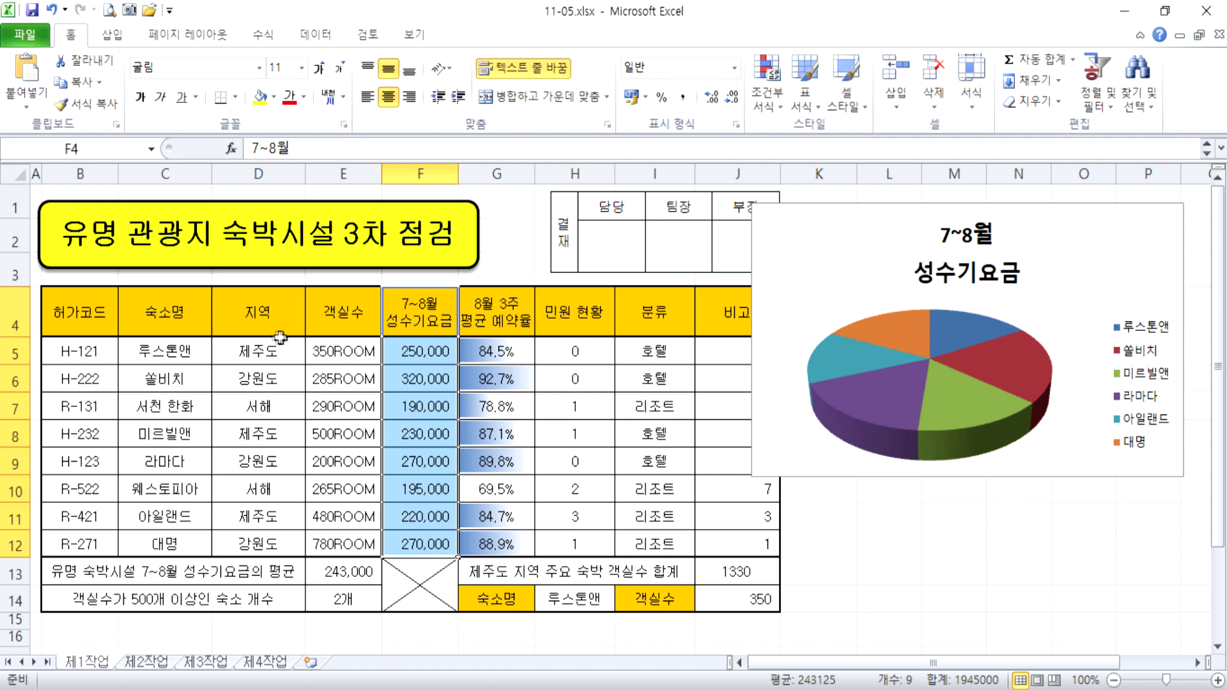
pyautogui.moveTo(257, 313); pyautogui.dragTo(531, 360)
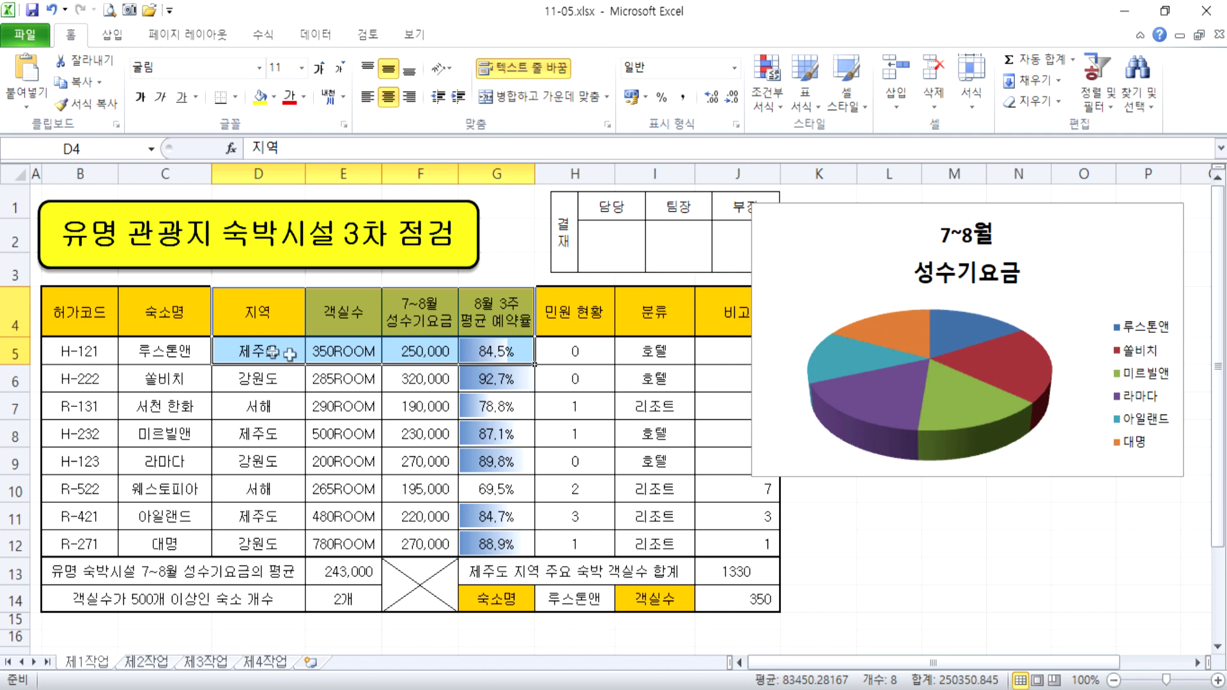
pyautogui.click(447, 351)
pyautogui.click(498, 350)
pyautogui.moveTo(281, 351); pyautogui.dragTo(521, 314)
# Try a 3-D pie chart of the 지역 and 8월 3주 평균 예약율 columns, rows 4 to 12, and delete it.
pyautogui.moveTo(262, 323); pyautogui.dragTo(267, 541)
pyautogui.keyDown('ctrl'); pyautogui.moveTo(402, 329); pyautogui.dragTo(397, 544); pyautogui.keyUp('ctrl')
pyautogui.moveTo(264, 317); pyautogui.dragTo(281, 535)
pyautogui.keyDown('ctrl'); pyautogui.moveTo(504, 320); pyautogui.dragTo(508, 549); pyautogui.keyUp('ctrl')
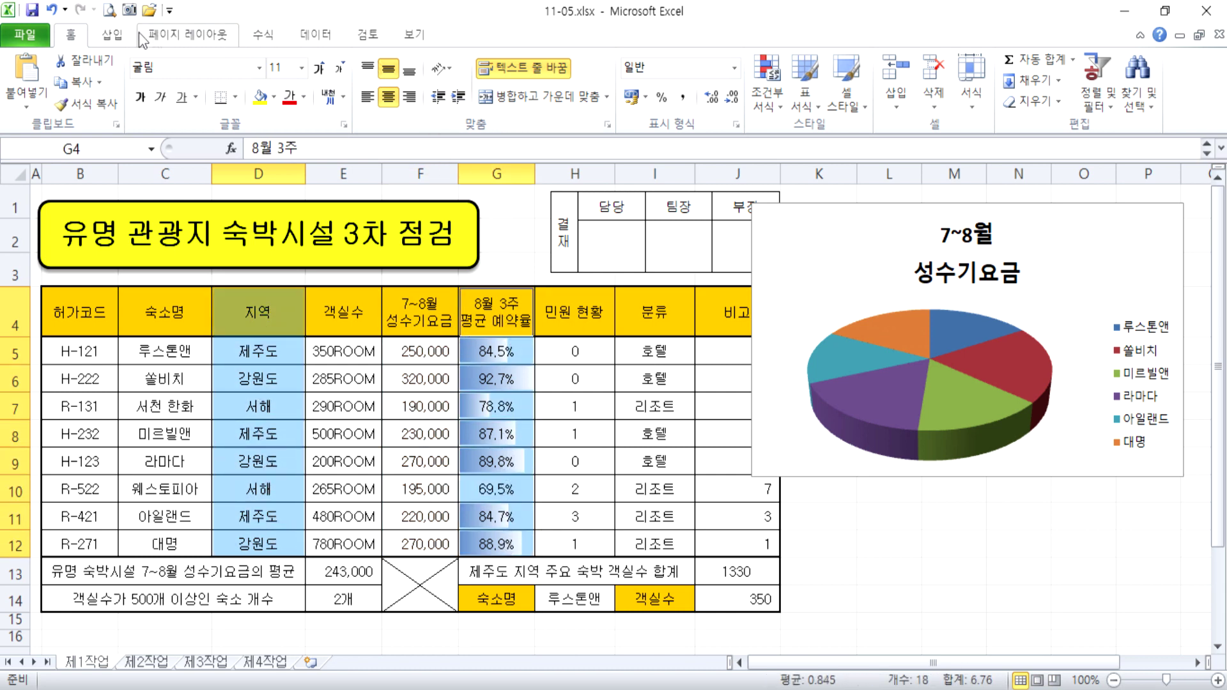
pyautogui.click(113, 34)
pyautogui.click(422, 80)
pyautogui.click(429, 287)
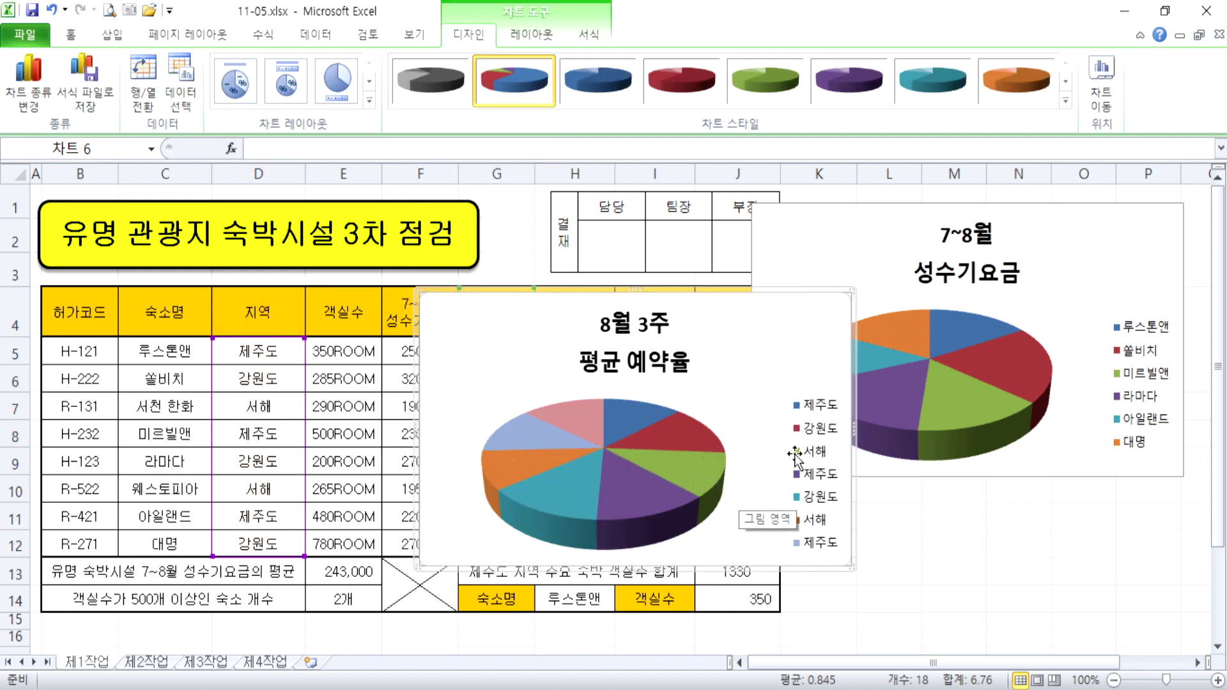
pyautogui.press('Delete')
pyautogui.moveTo(274, 307); pyautogui.dragTo(271, 545)
pyautogui.moveTo(418, 309); pyautogui.dragTo(501, 544)
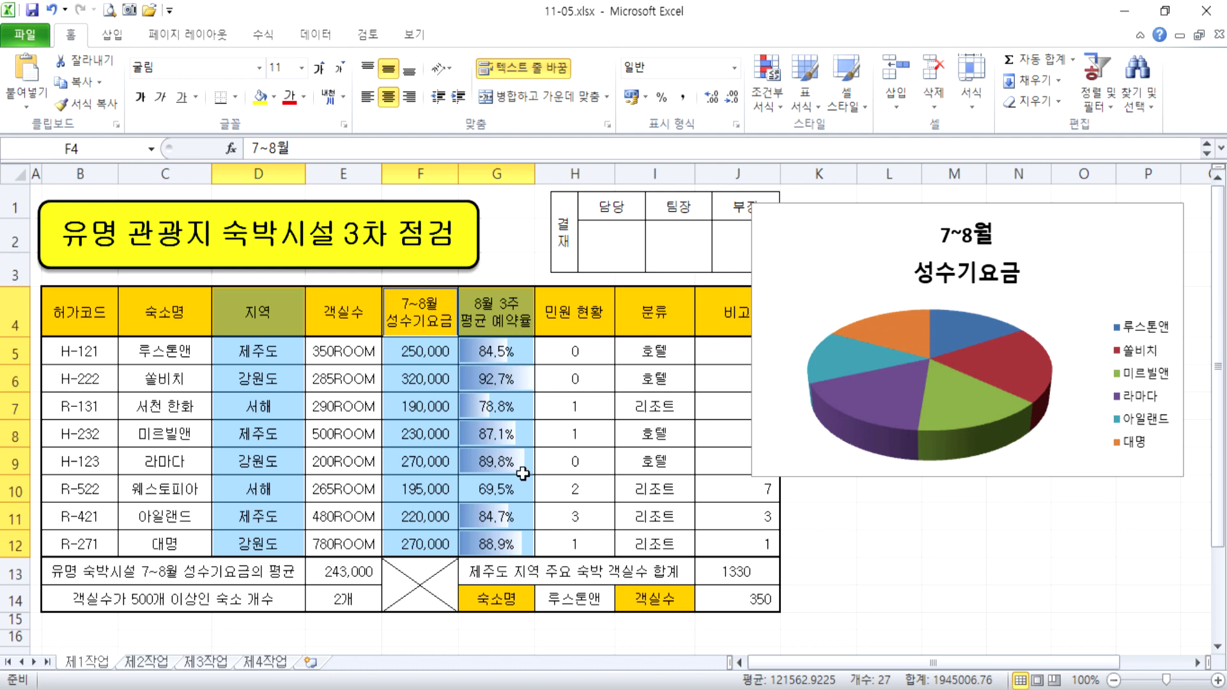
pyautogui.click(626, 433)
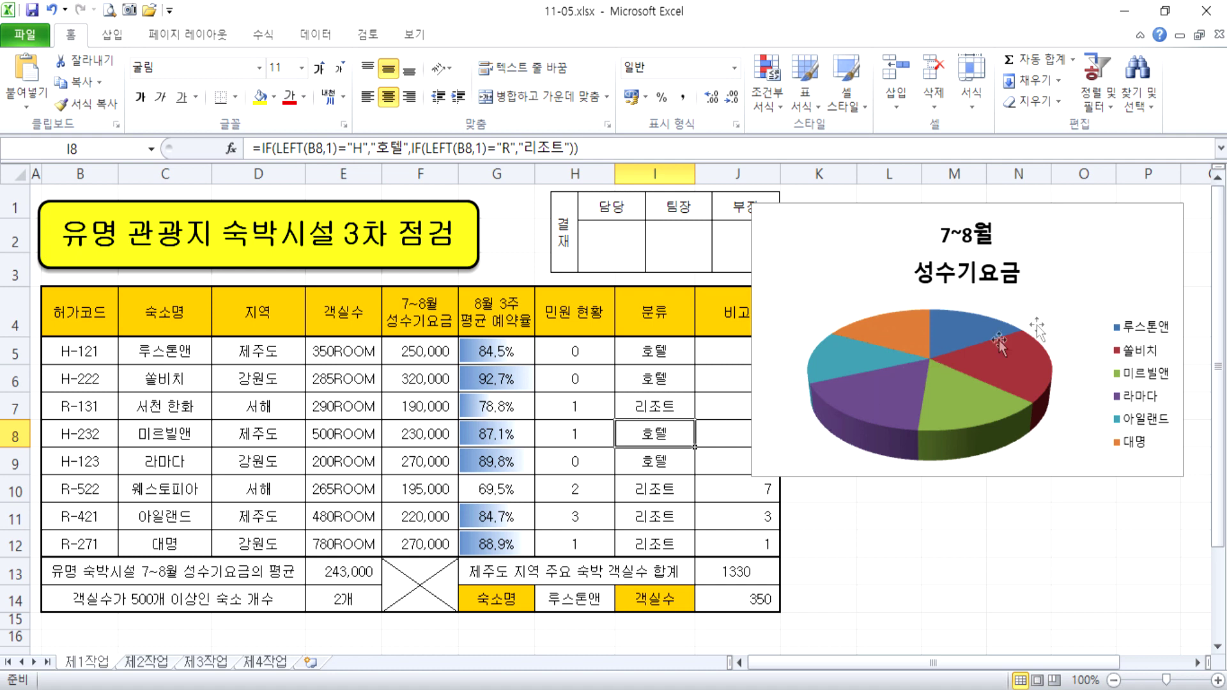
# Move the 7~8월 성수기요금 pie chart so it spans about columns H to N, partly over the table.
pyautogui.moveTo(1110, 261); pyautogui.dragTo(959, 276)
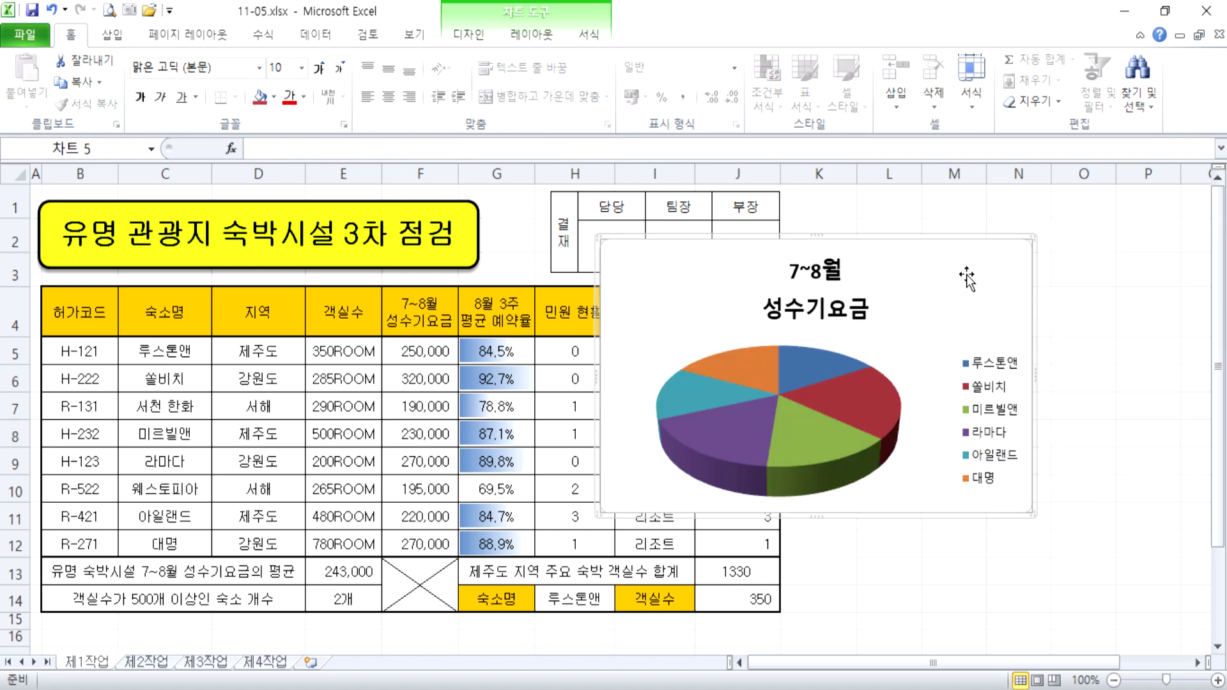
# Compare the pie chart on the 제4작업 sheet, including its title, with the chart on the 제1작업 sheet.
pyautogui.click(472, 36)
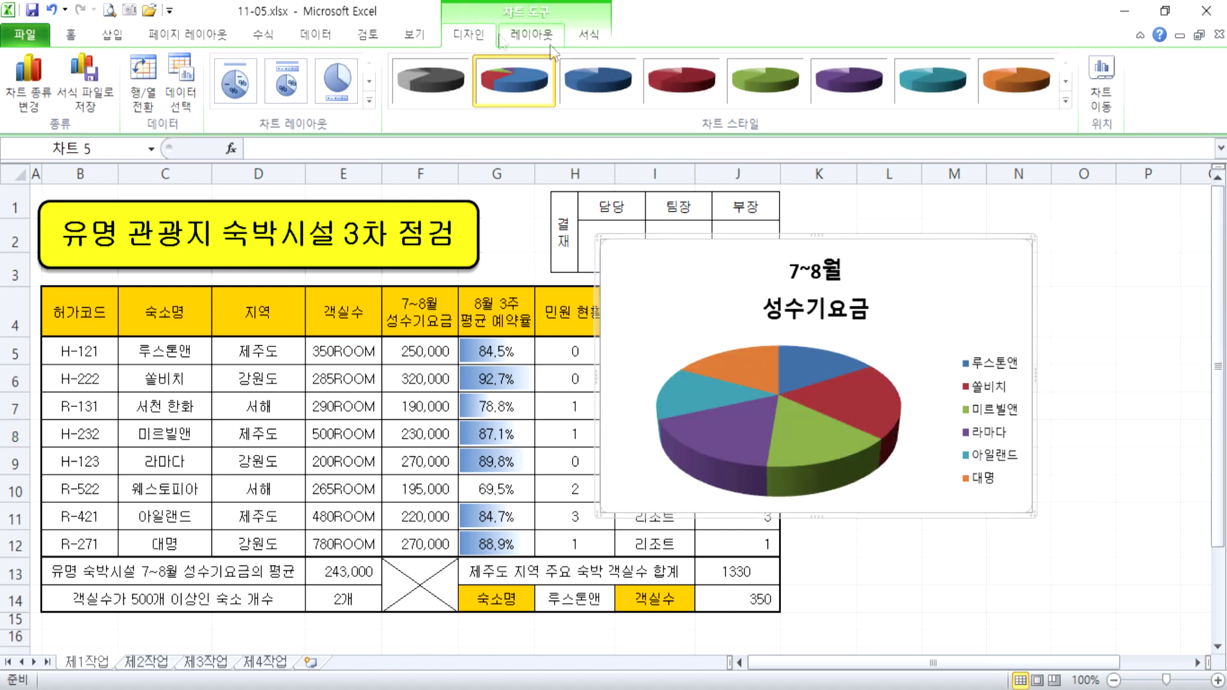
pyautogui.click(259, 663)
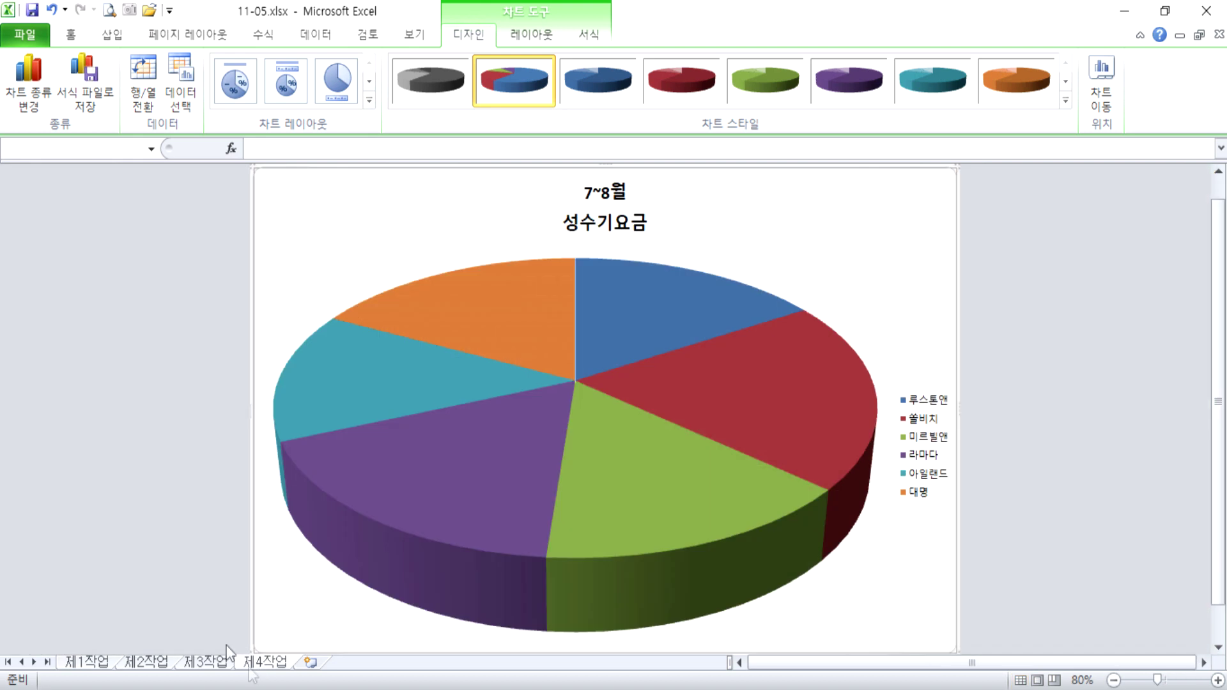
pyautogui.click(86, 662)
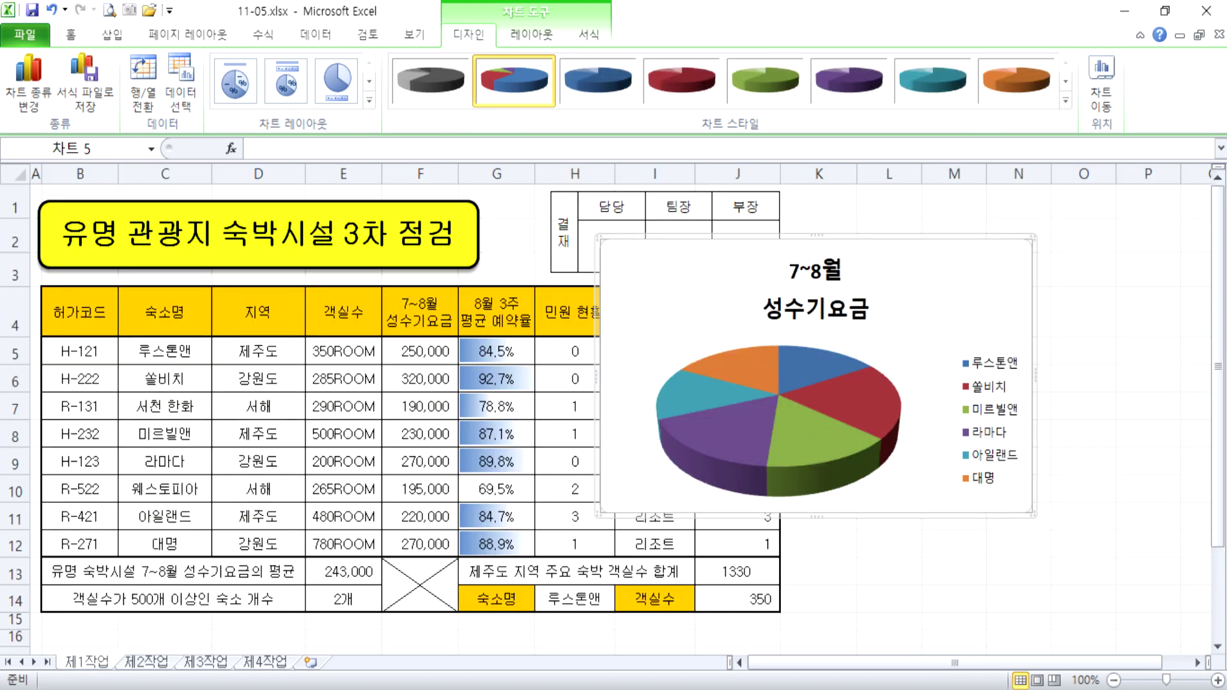
pyautogui.click(264, 662)
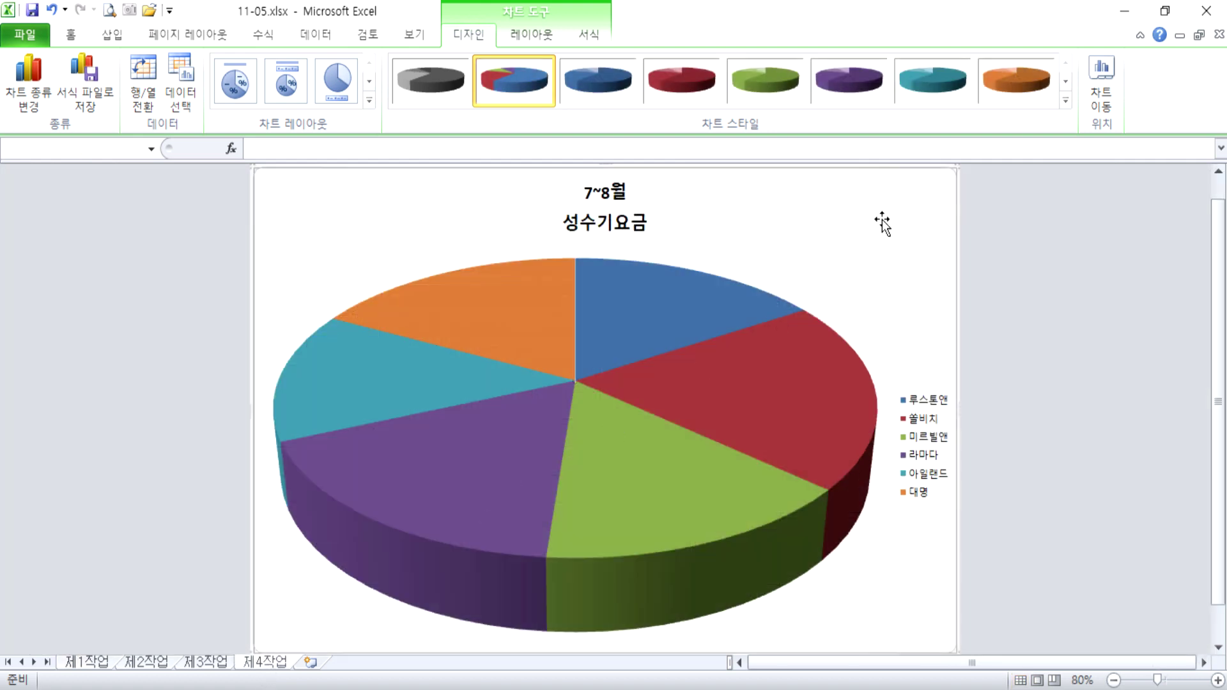
pyautogui.click(611, 192)
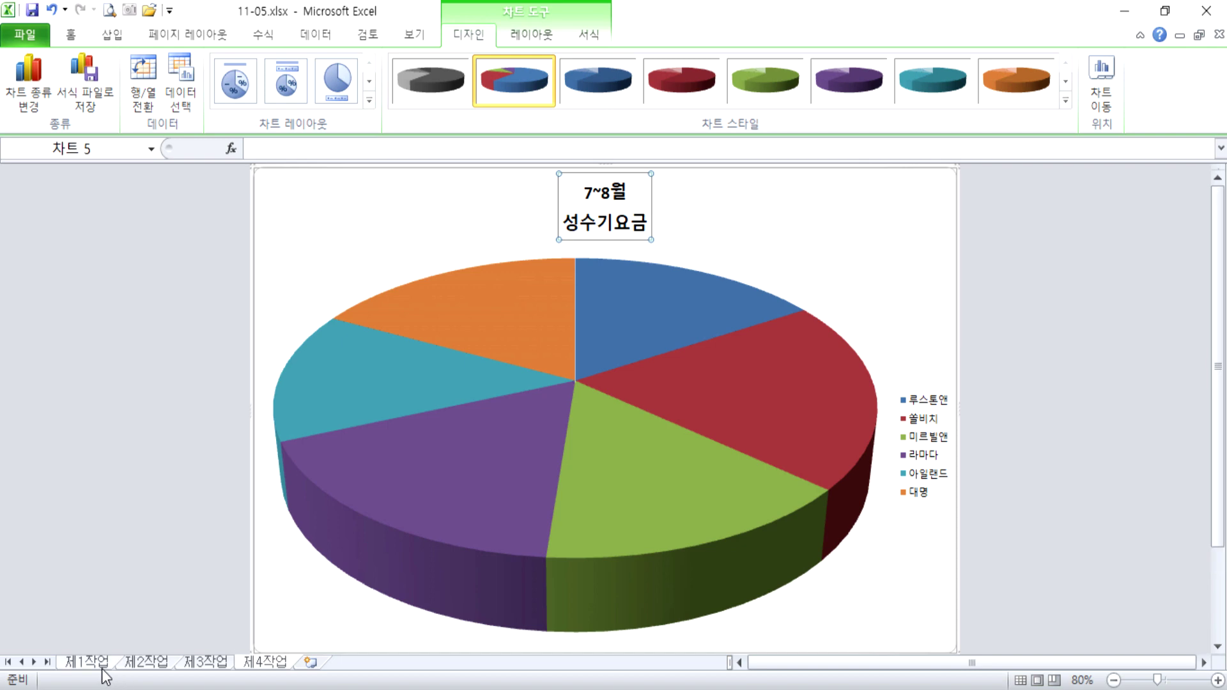
# Delete the embedded 7~8월 성수기요금 pie chart from the 제1작업 sheet.
pyautogui.click(93, 663)
pyautogui.click(431, 325)
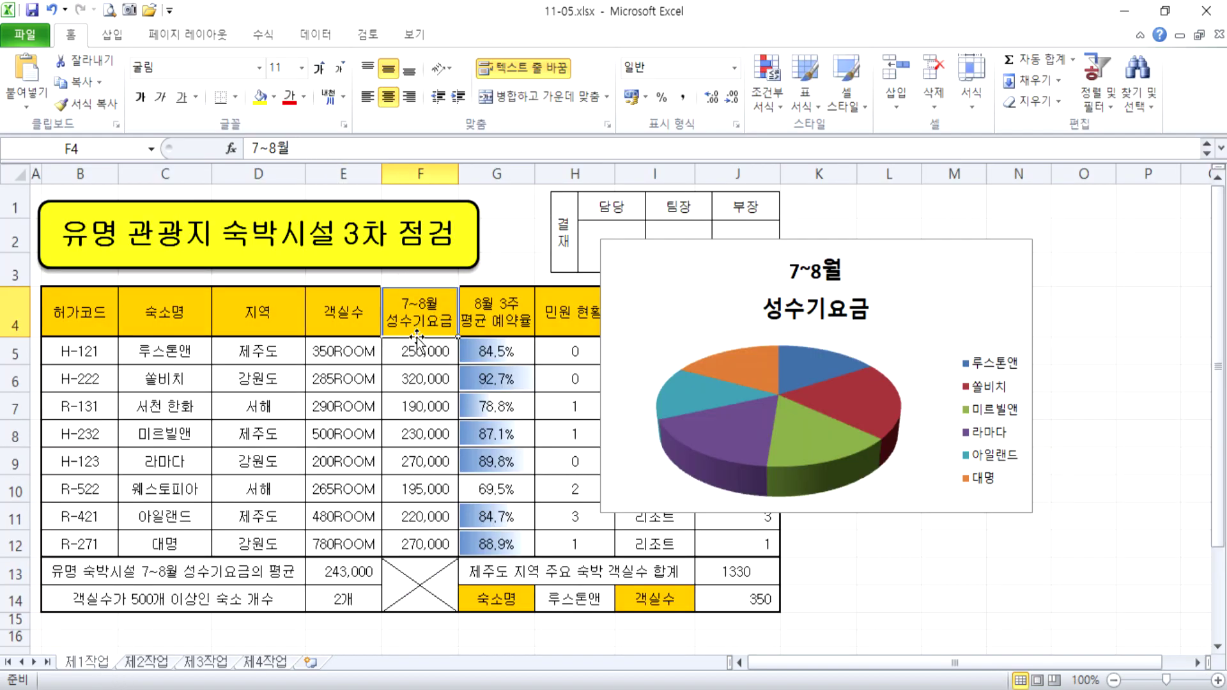
pyautogui.click(1020, 281)
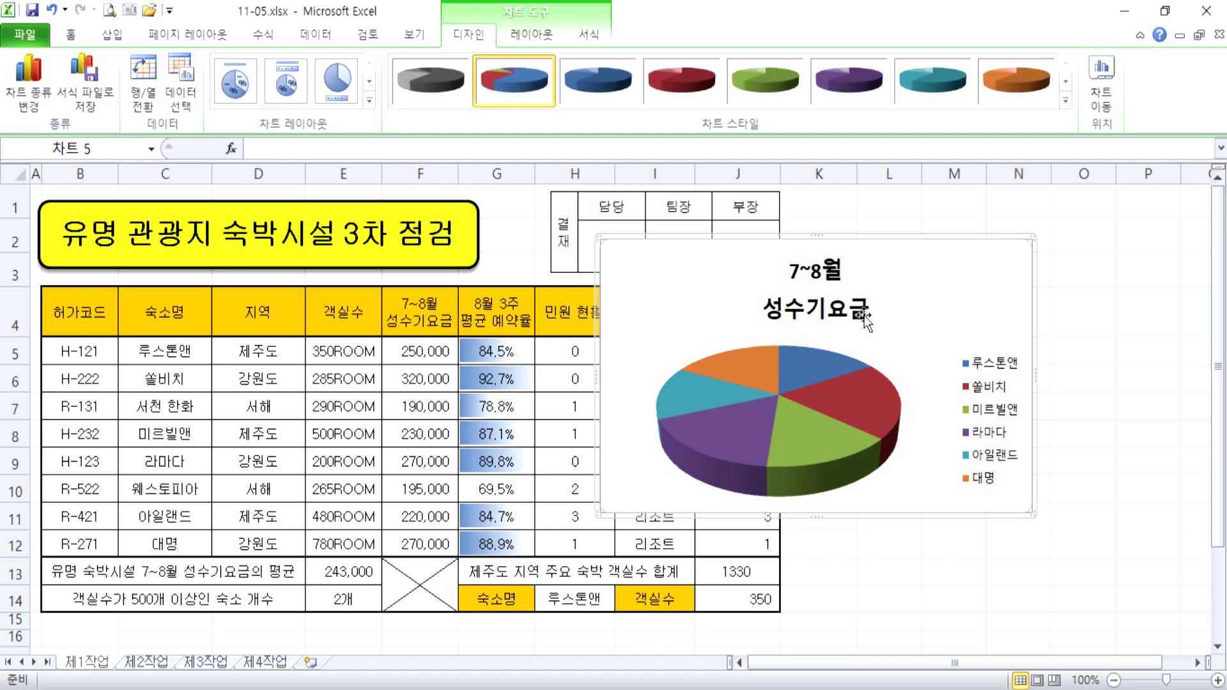
pyautogui.press('Delete')
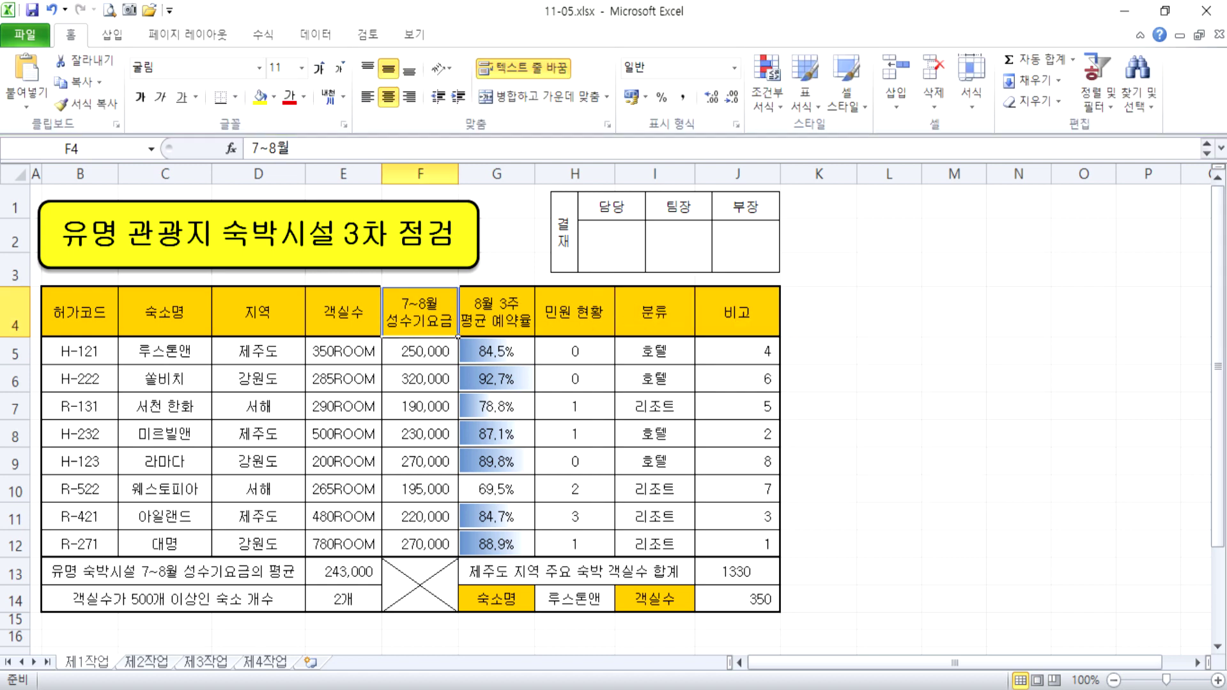
# Insert "재주도 및 강원도 유명 관광지" before "7~8월" in the title of the 제4작업 chart.
pyautogui.click(265, 663)
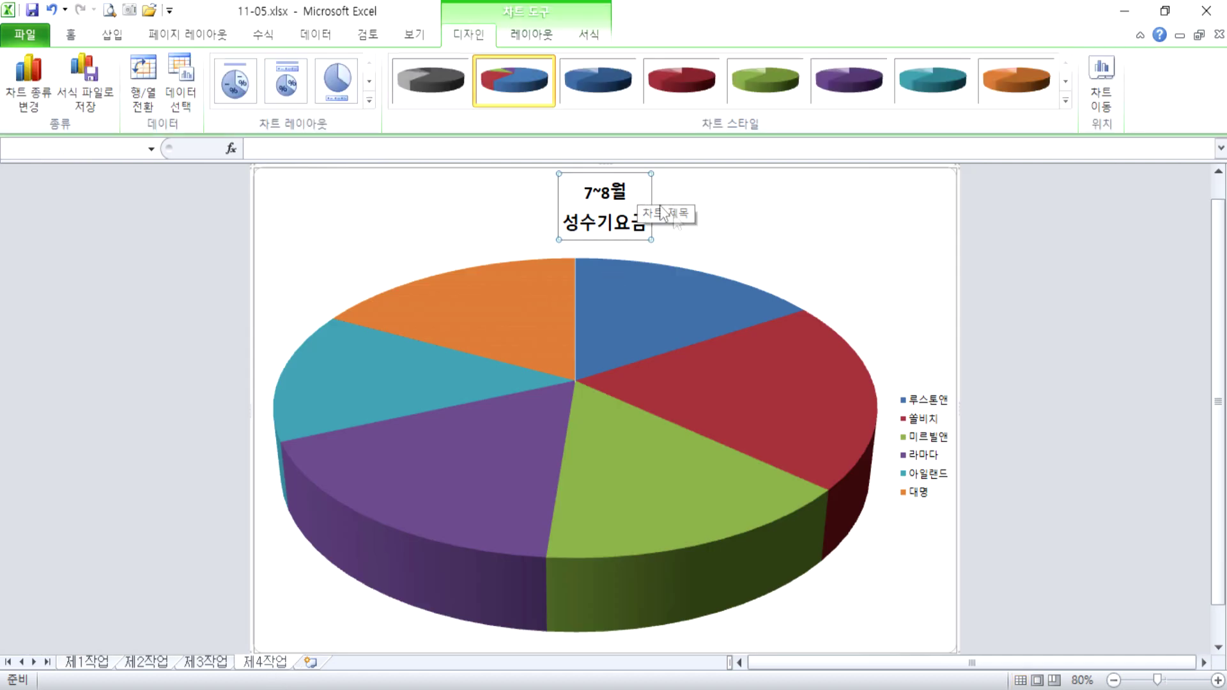
pyautogui.click(622, 202)
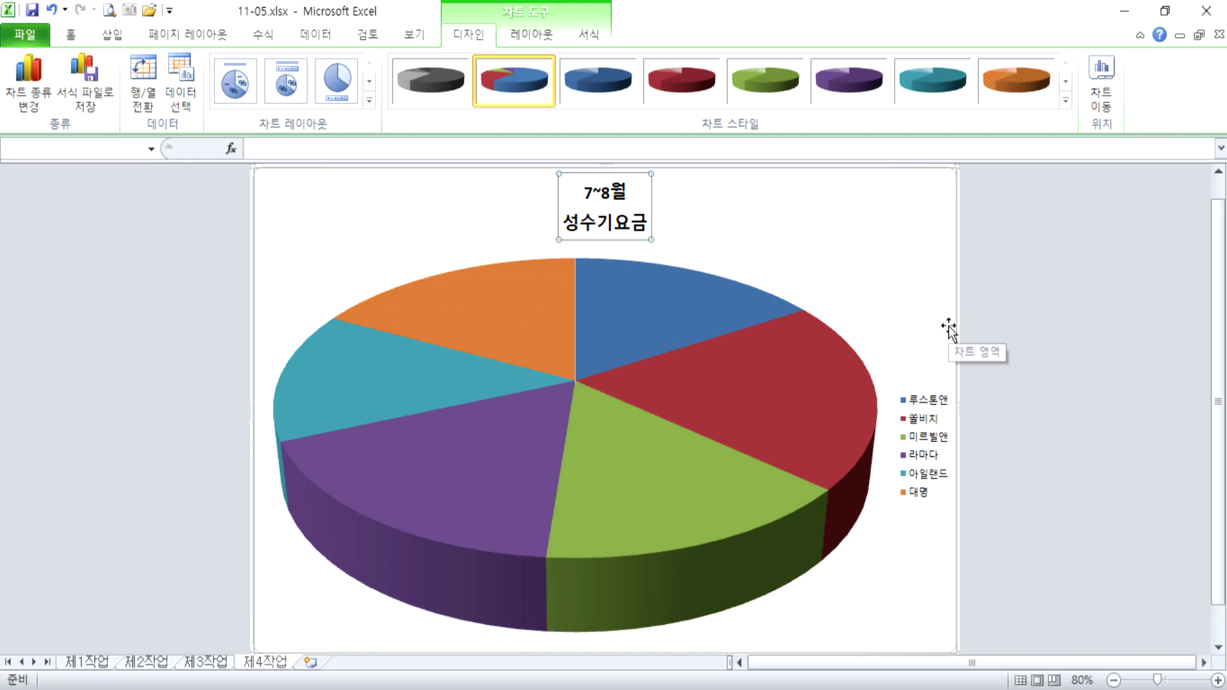
pyautogui.write('잿주도 및 각')
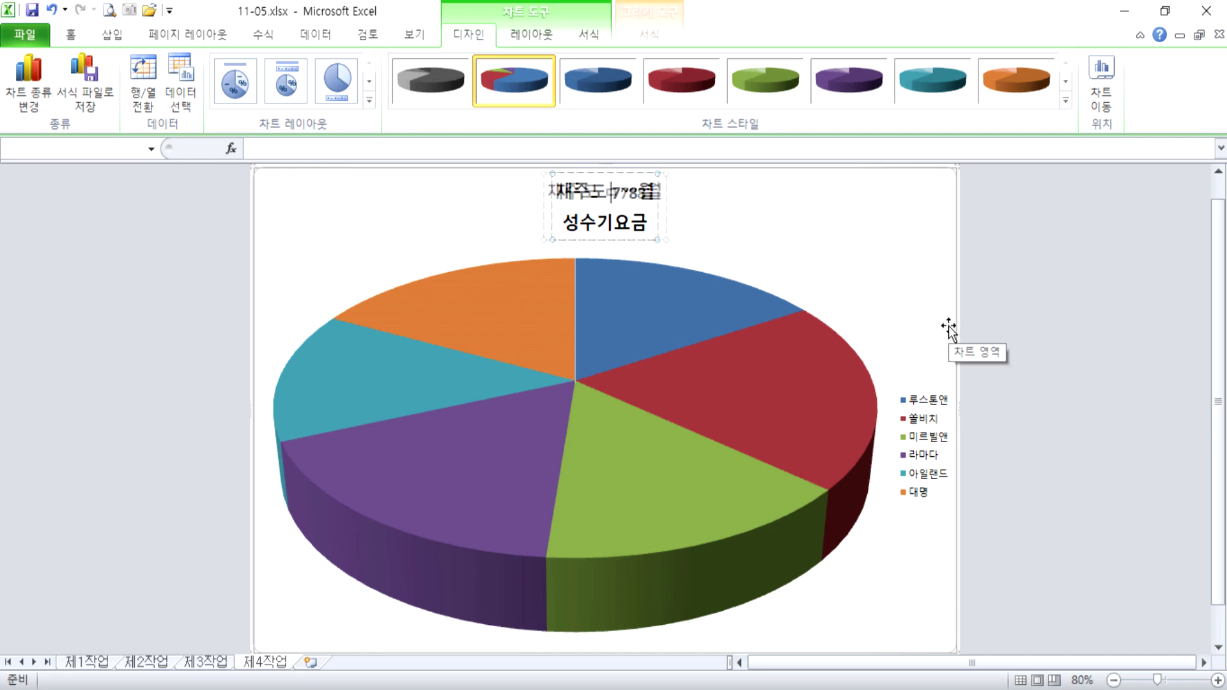
pyautogui.write('원ㄷ호')
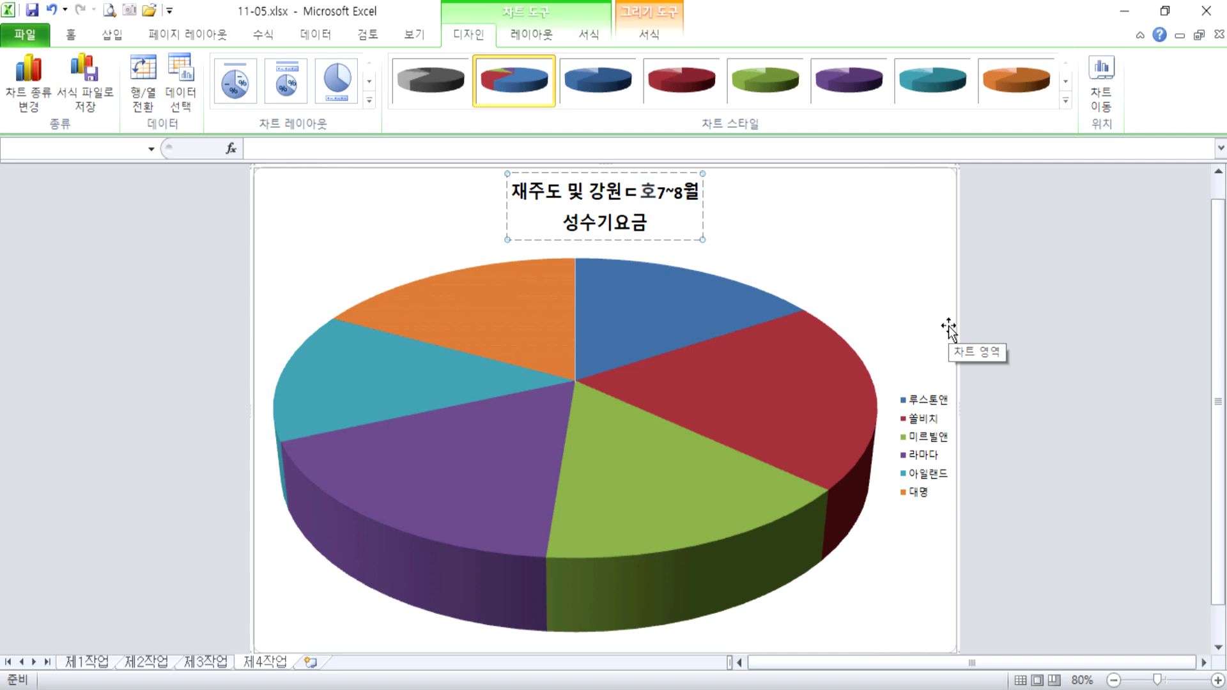
pyautogui.write(' 유명')
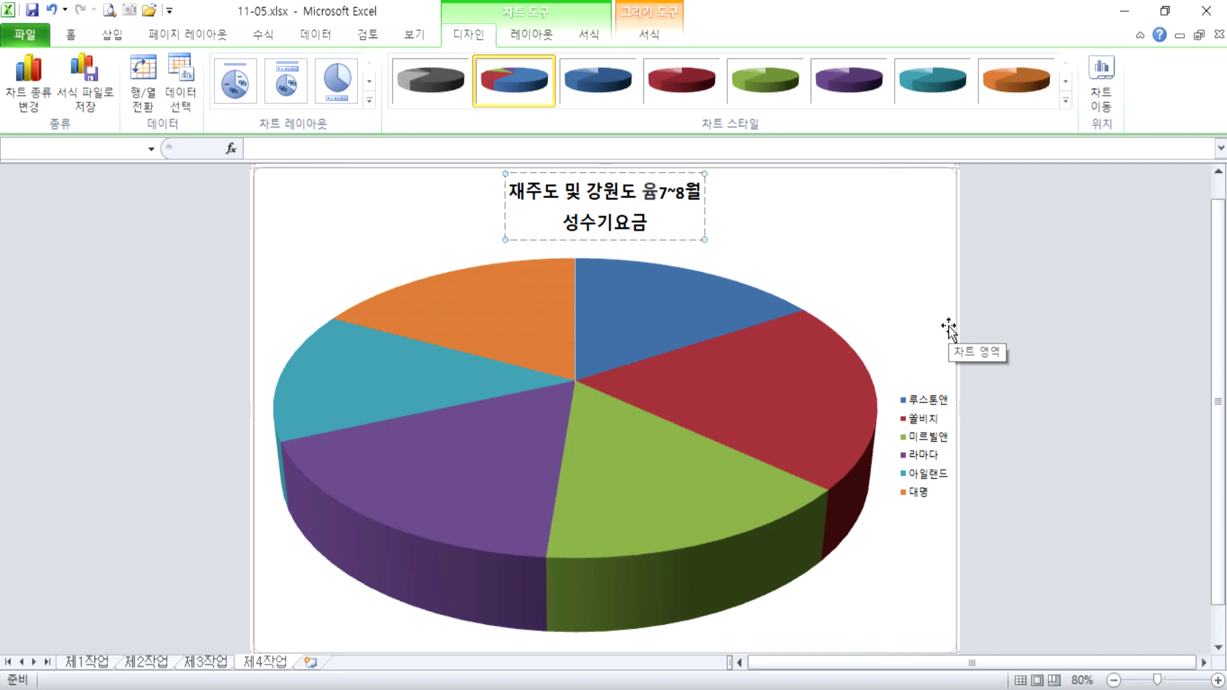
pyautogui.write(' 관광지')
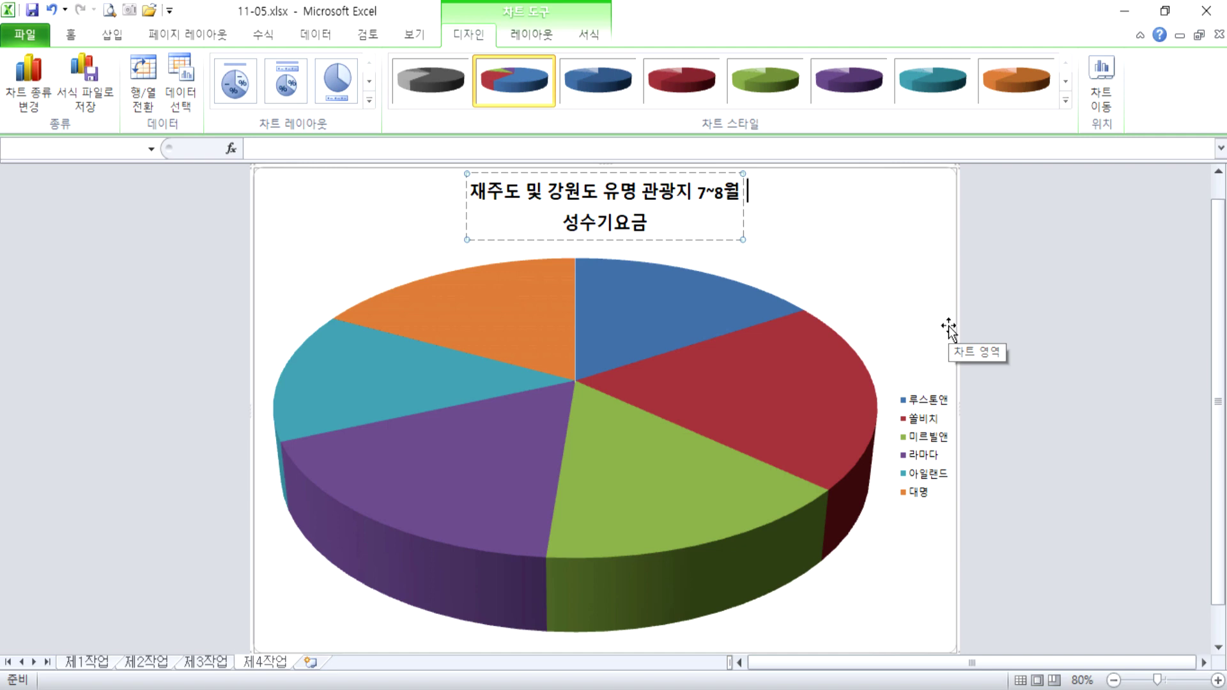
# Join the two title lines so the chart title reads "재주도 및 강원도 유명 관광지 7~8월 성수기요금" on one line.
pyautogui.press('Delete')
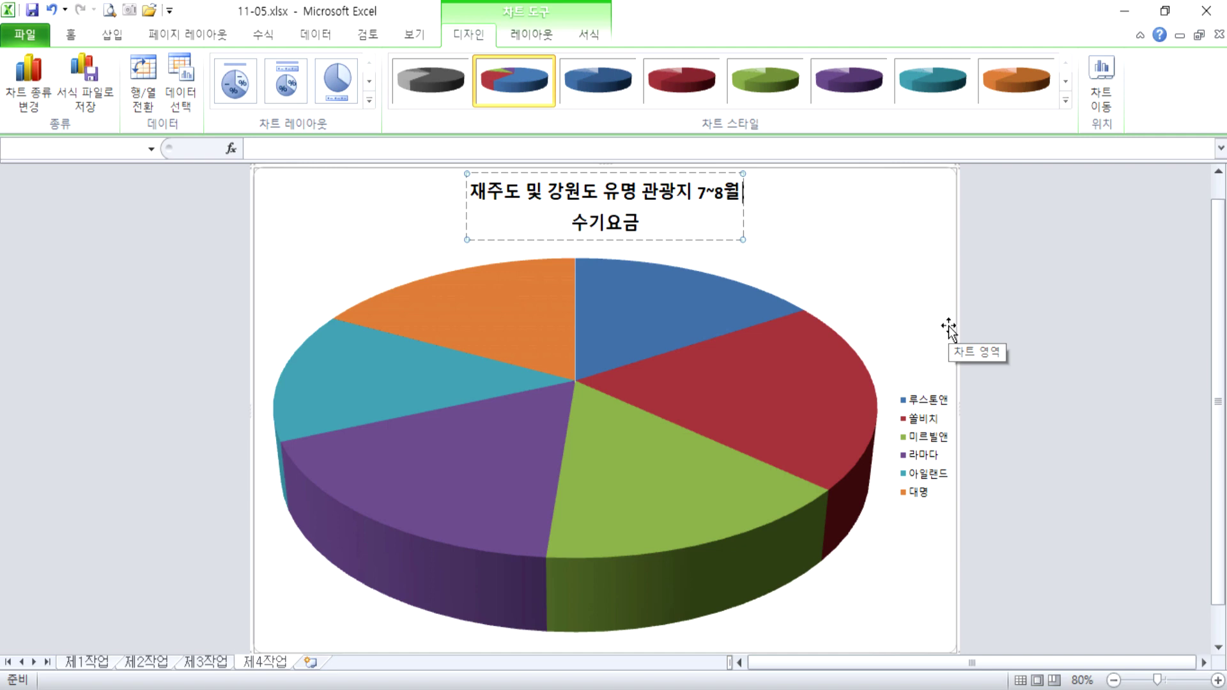
pyautogui.press('Delete')
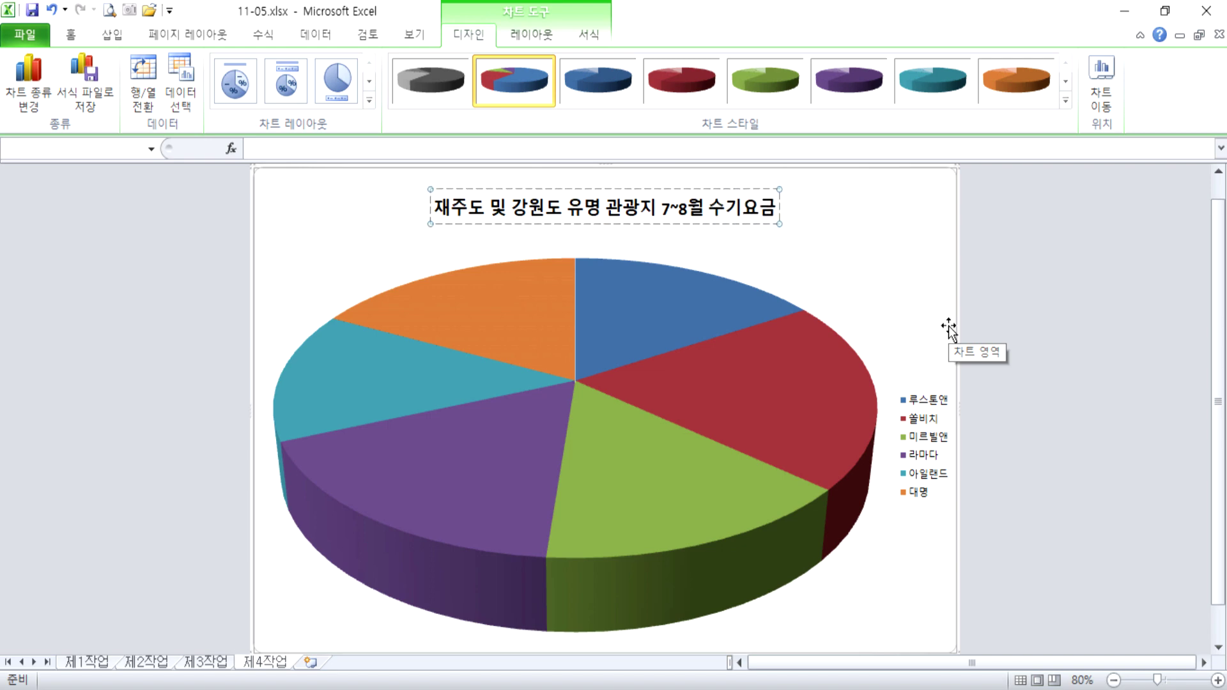
pyautogui.write('성')
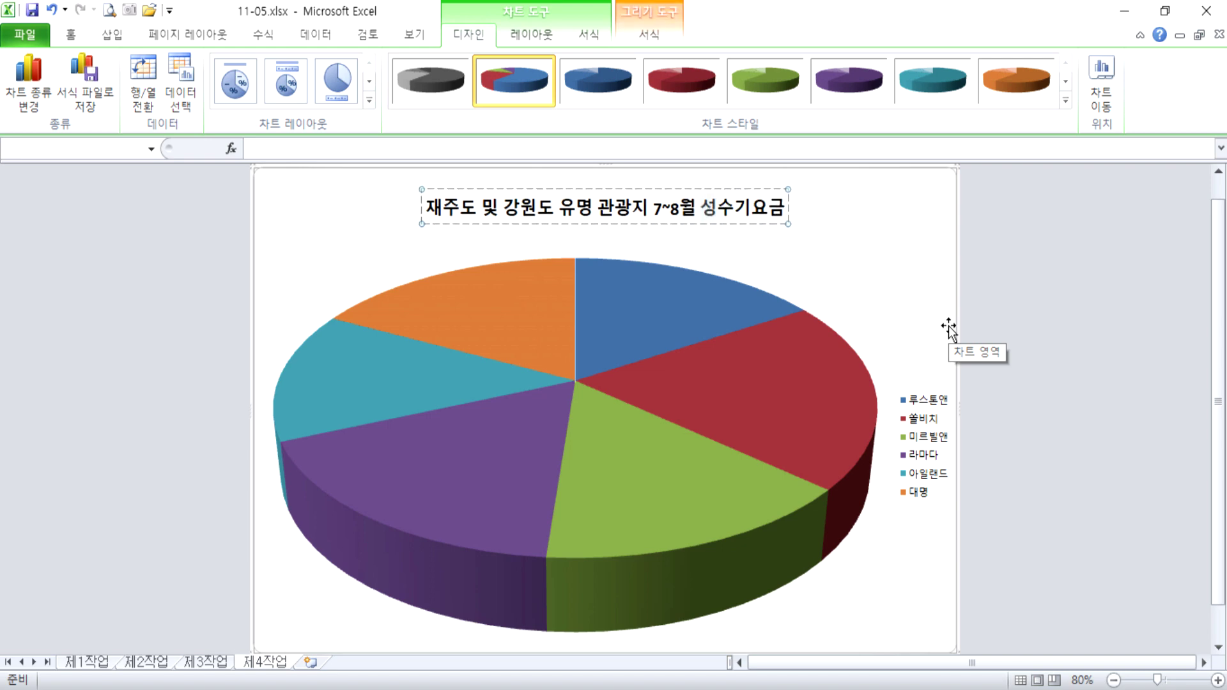
pyautogui.press('Left')
pyautogui.press('Left')
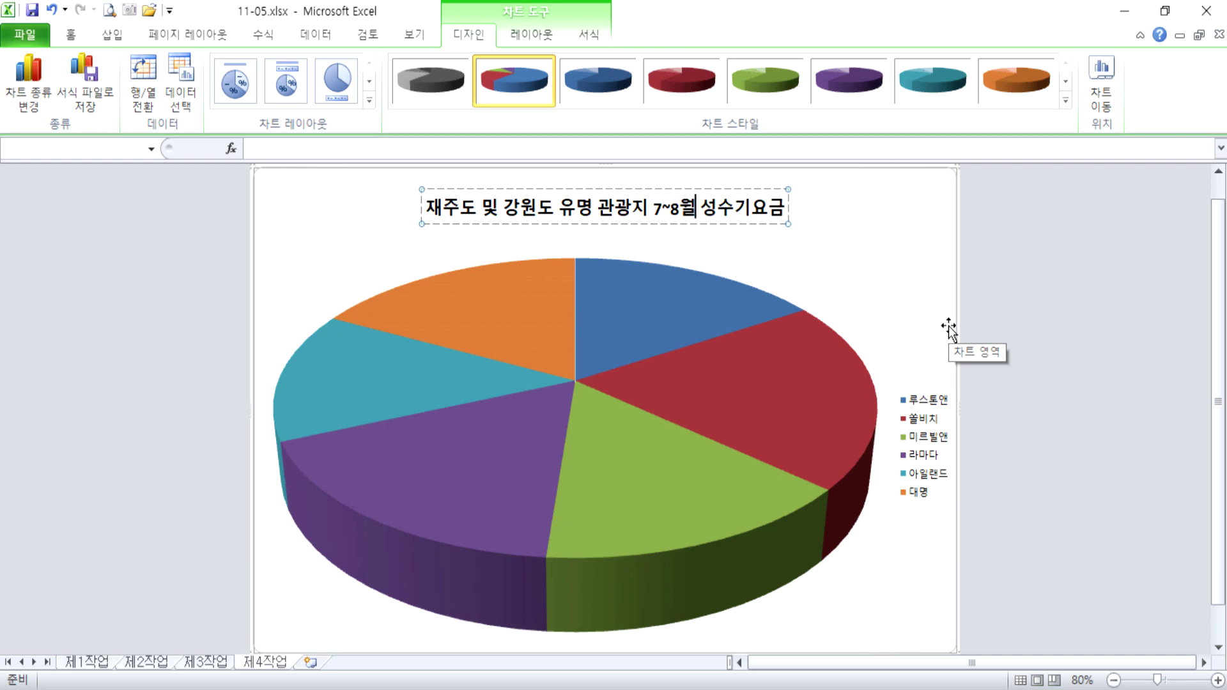
pyautogui.press('Return')
pyautogui.press('BackSpace')
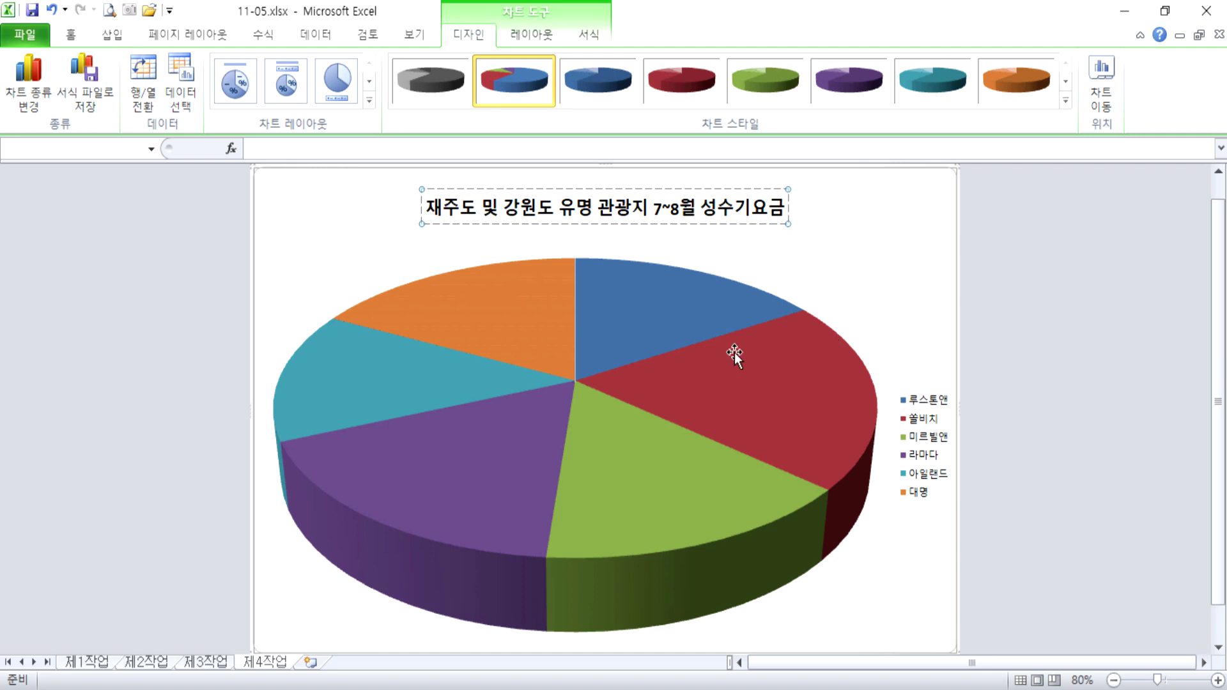
# Examine the line break in the 7~8월 성수기요금 header in F4 of 제1작업, and return to the 제4작업 chart.
pyautogui.click(96, 661)
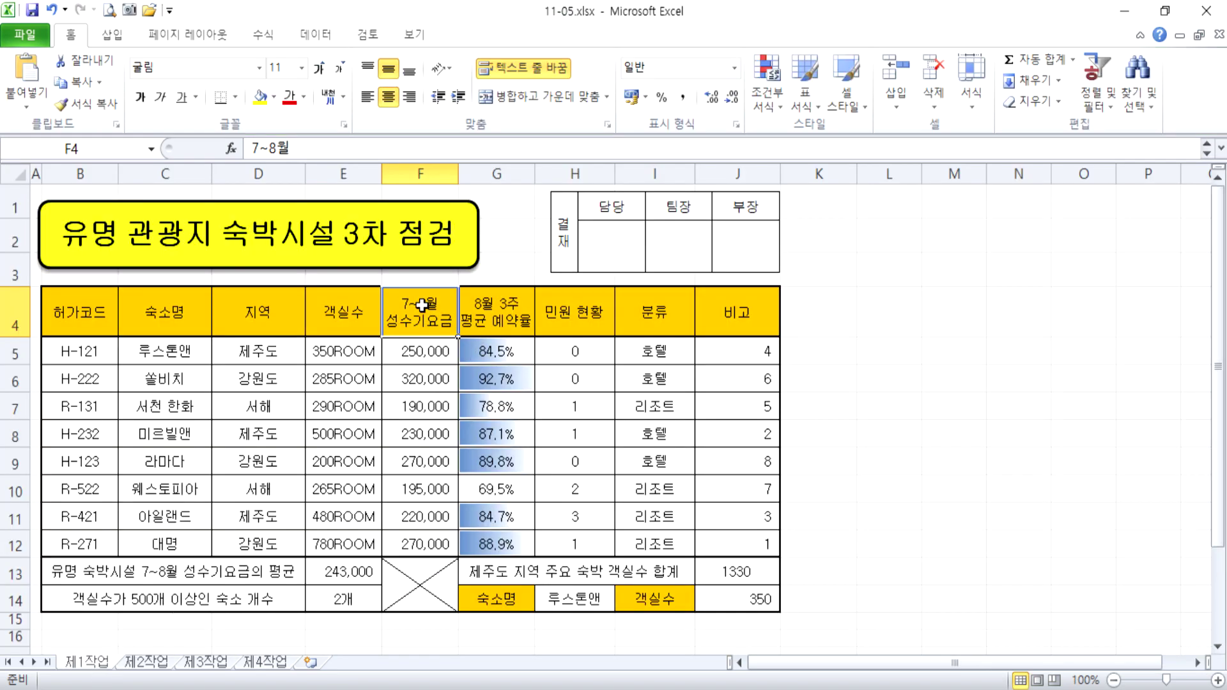
pyautogui.click(361, 320)
pyautogui.click(419, 321)
pyautogui.click(263, 662)
# Apply the second chart layout, with the legend under the title and percentage labels on the slices.
pyautogui.click(793, 251)
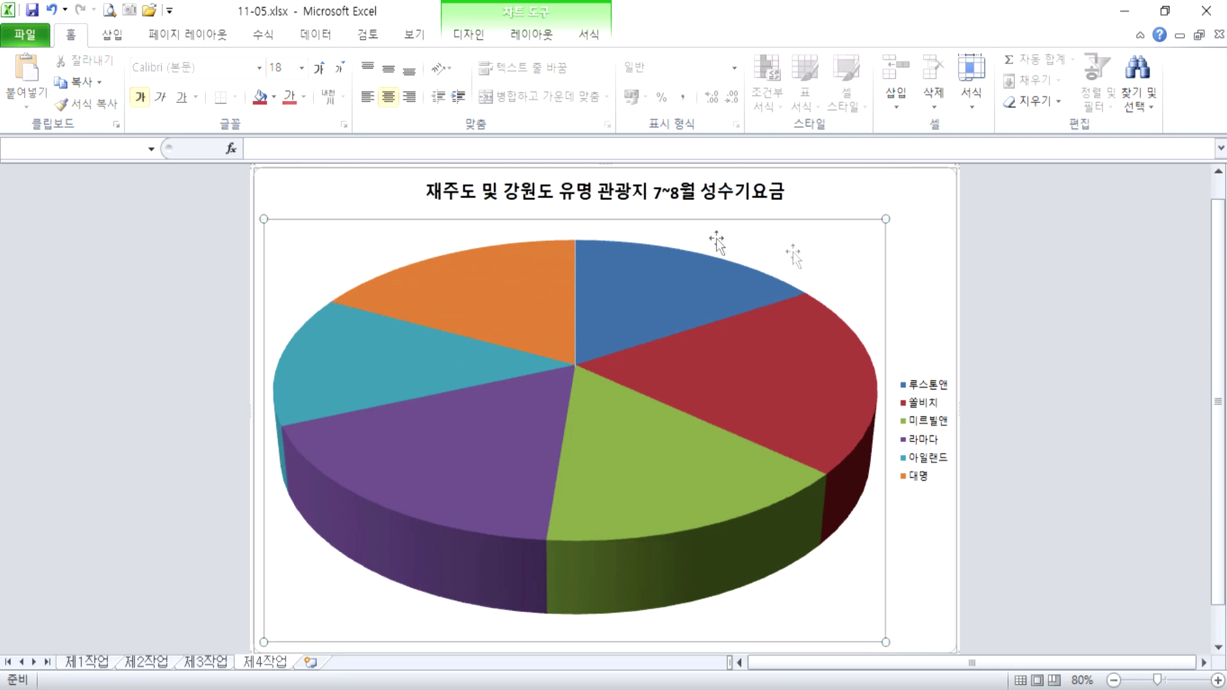
pyautogui.click(545, 201)
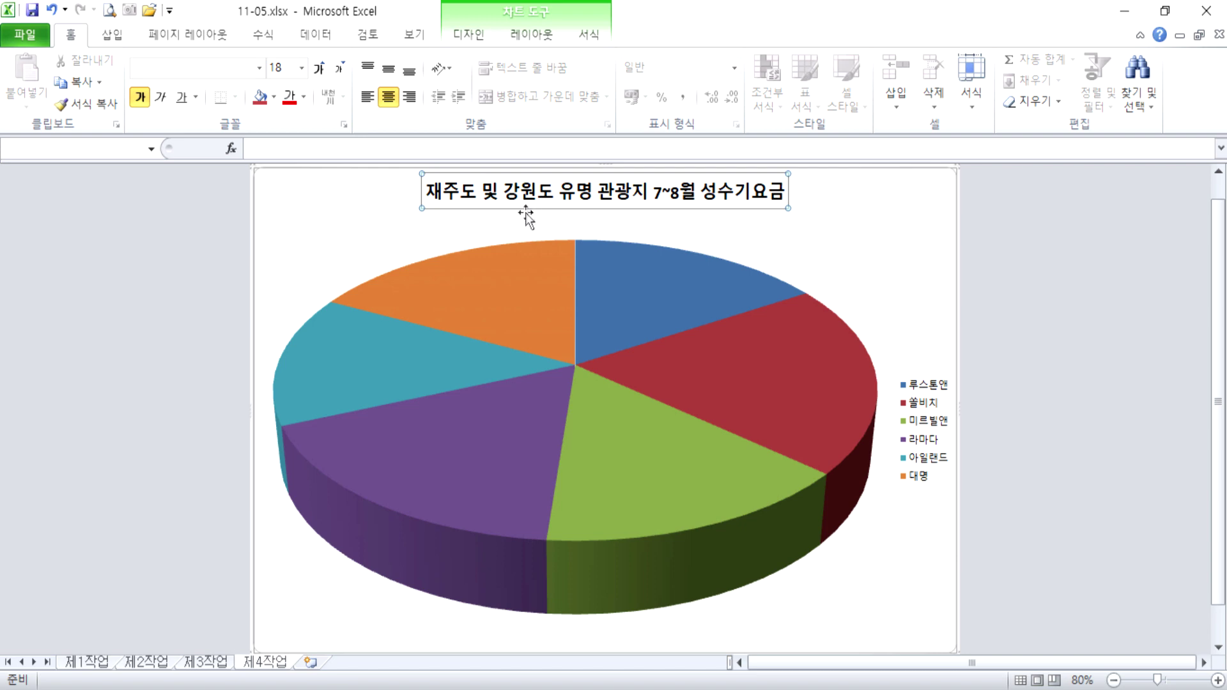
pyautogui.click(482, 34)
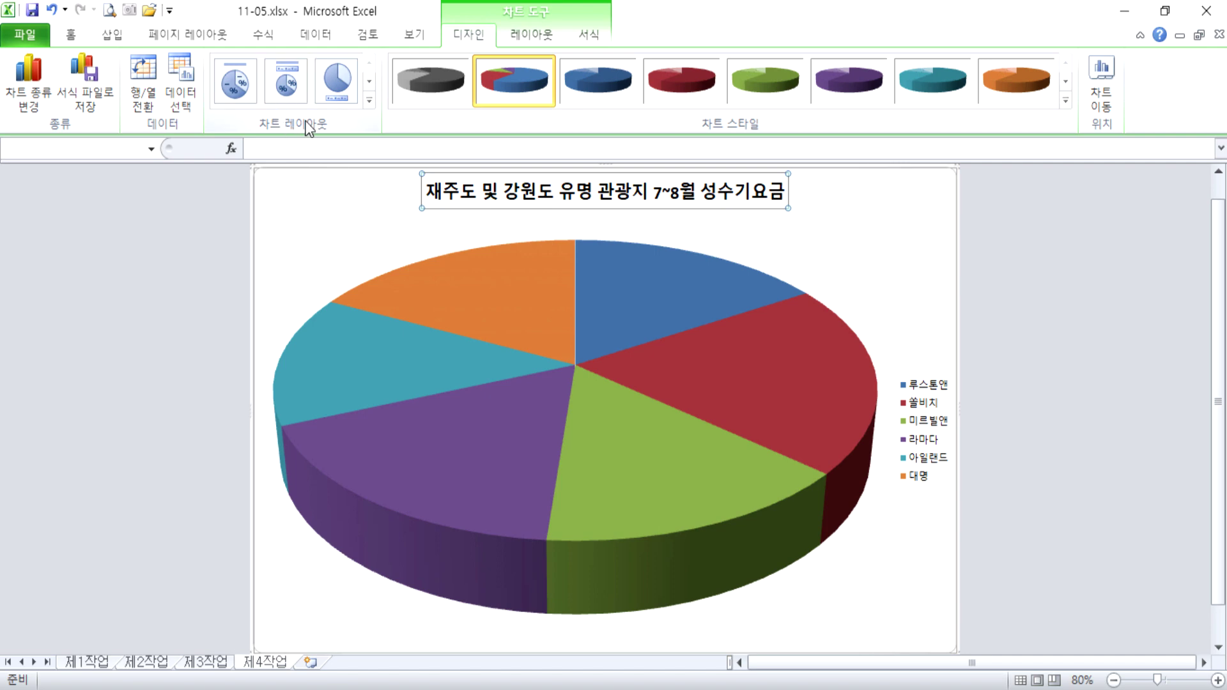
pyautogui.click(285, 91)
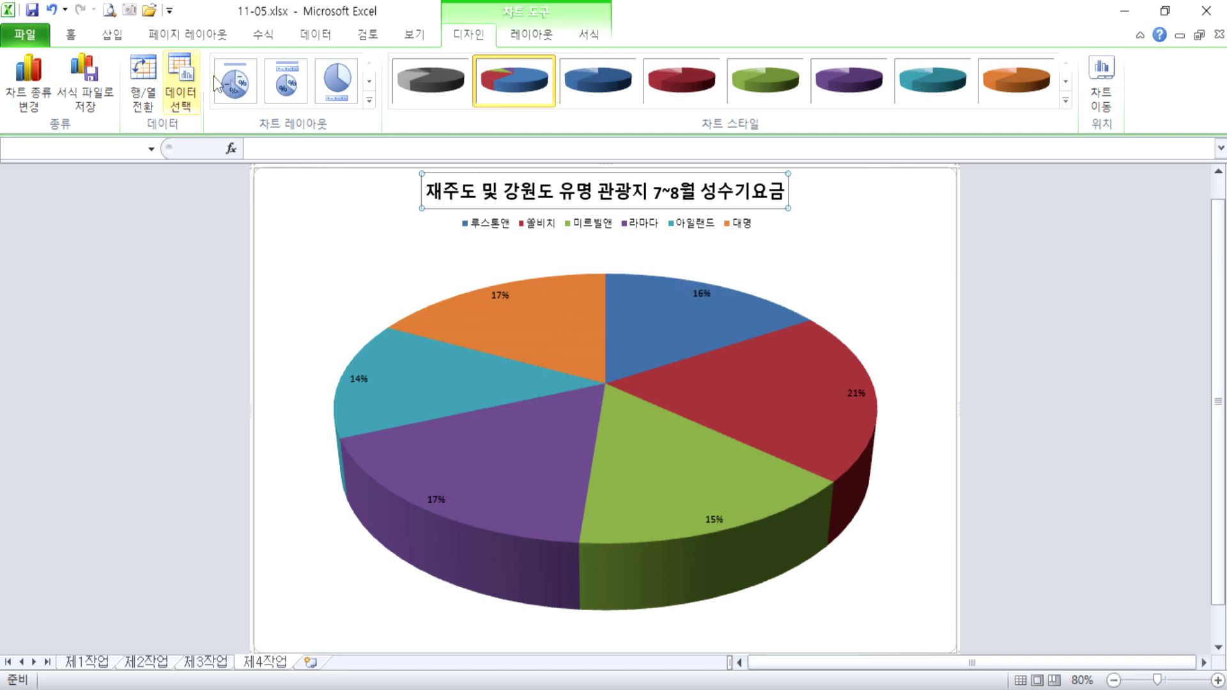
pyautogui.click(236, 84)
pyautogui.click(286, 85)
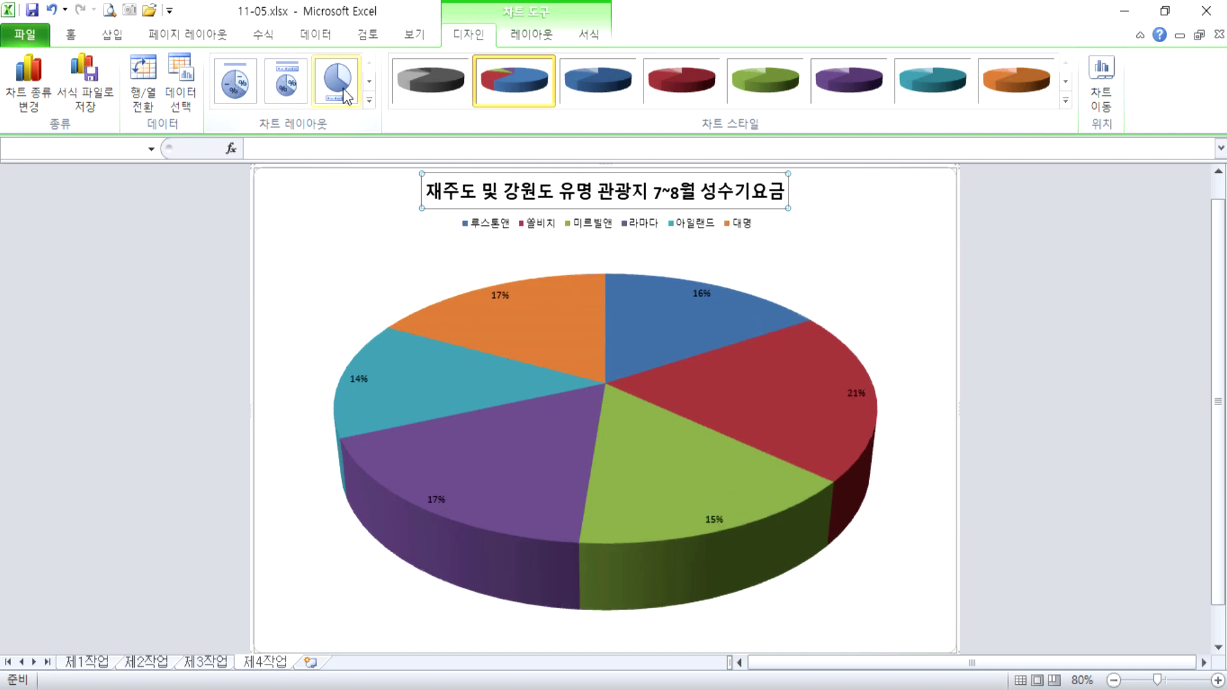
# Try the untitled bottom-legend layout, and restore the second layout with the title "재주도 및 강원도 유명 관광지 7~8월 성수기요금".
pyautogui.click(335, 82)
pyautogui.click(369, 101)
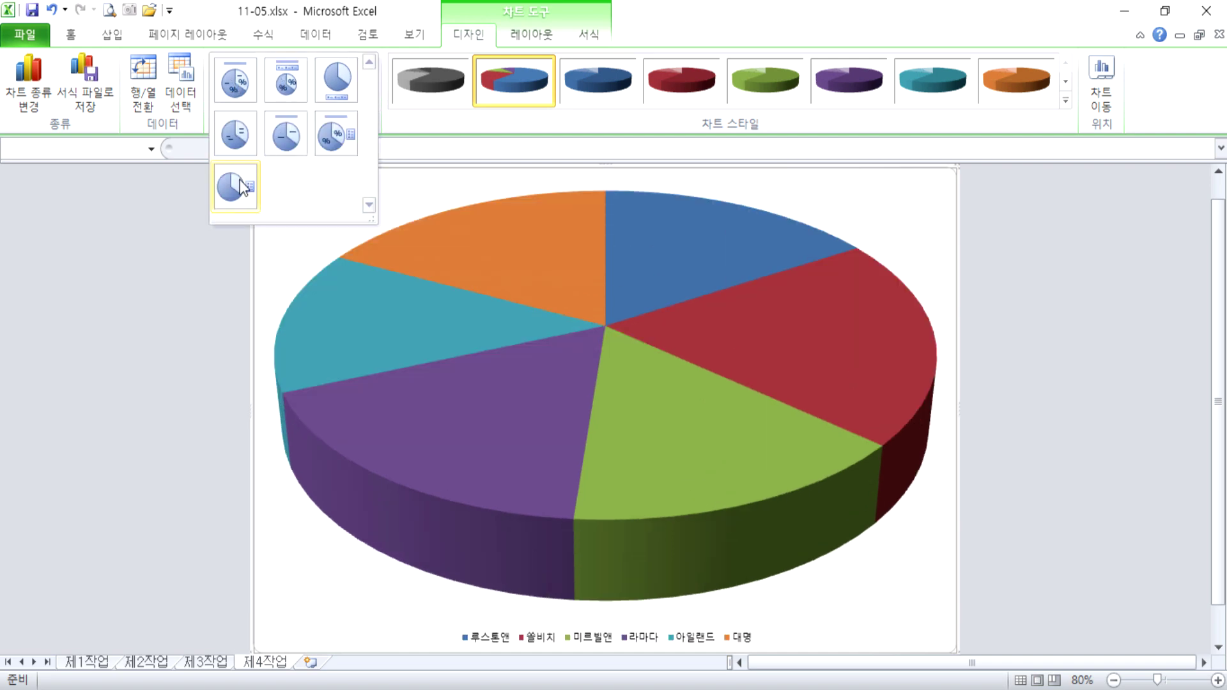
pyautogui.click(287, 84)
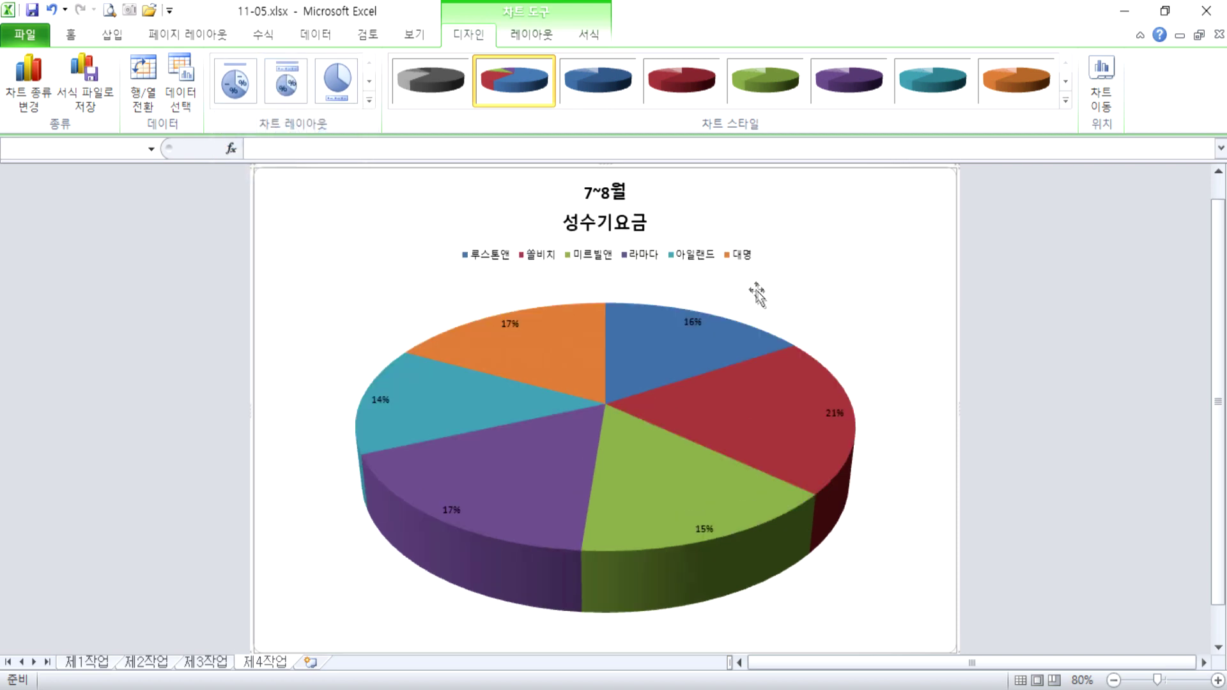
pyautogui.click(583, 217)
pyautogui.write('재주도 및 강원도 유명 관광지 7~8월 성수기요금')
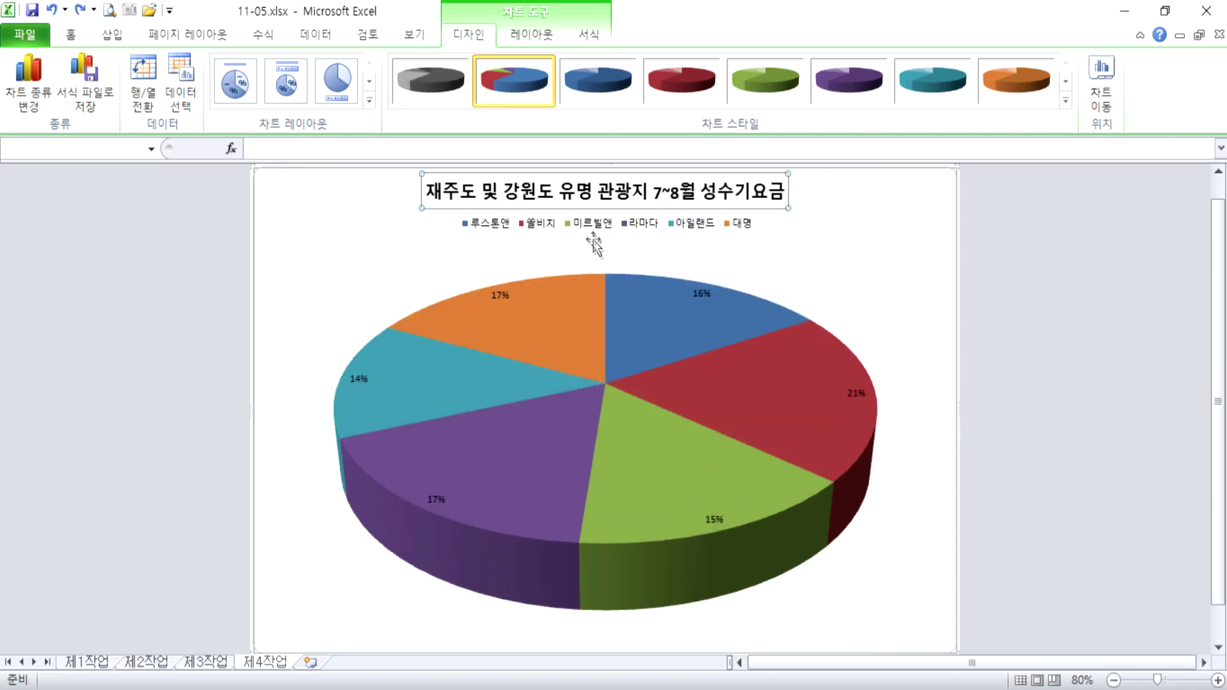
pyautogui.click(286, 83)
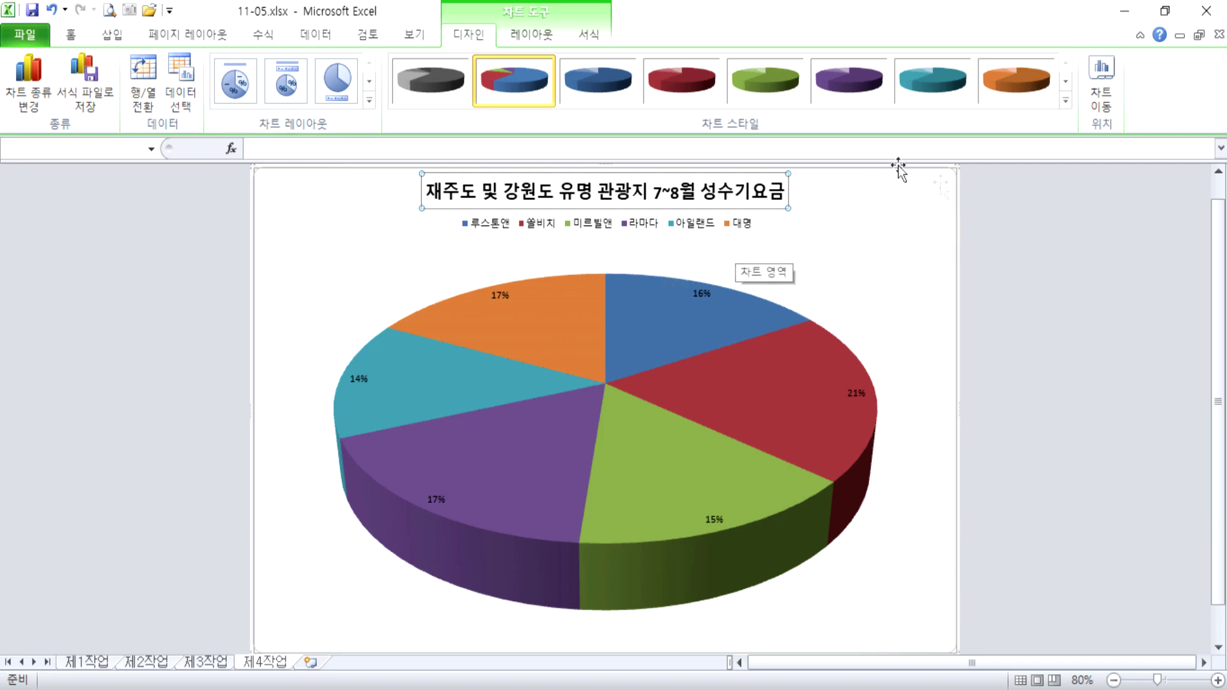
# Apply the orange chart style with light slice borders from the second row of the style gallery.
pyautogui.click(1065, 100)
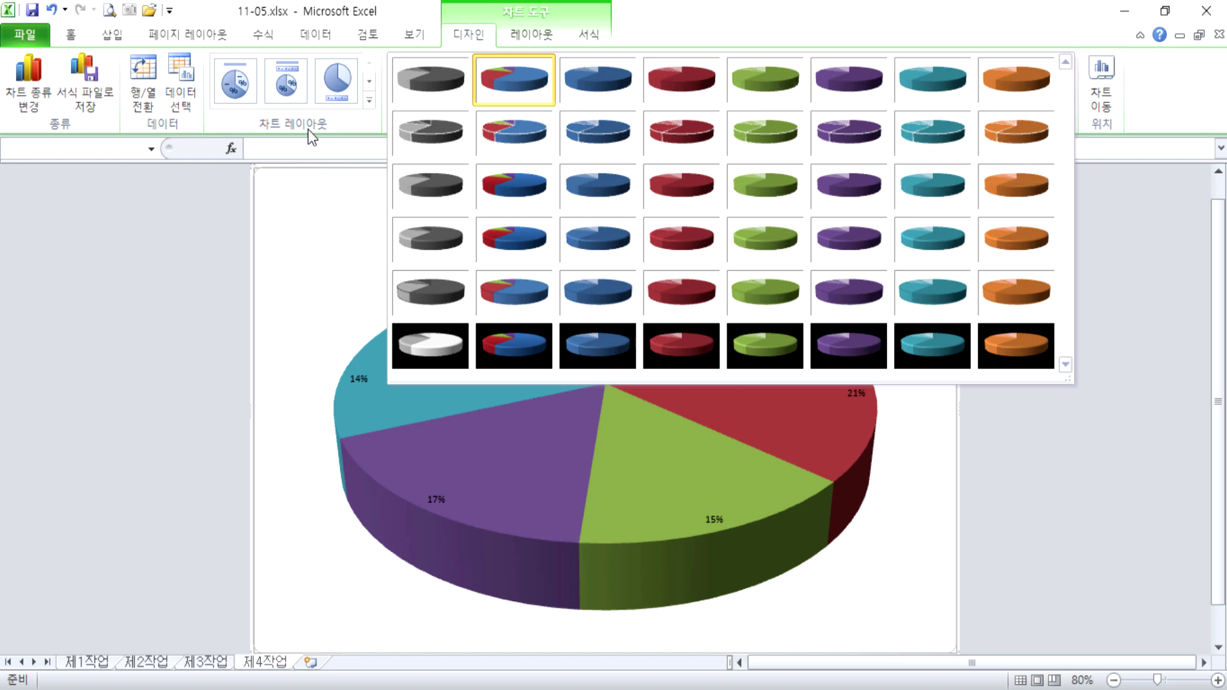
pyautogui.click(1028, 153)
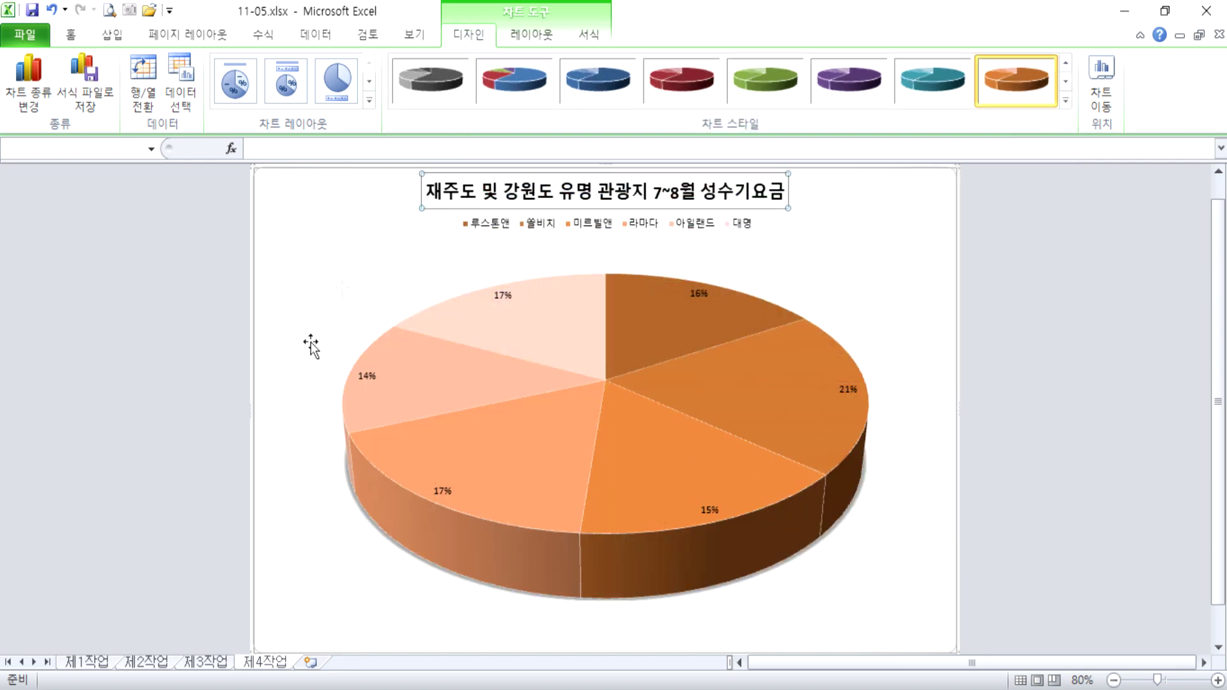
pyautogui.moveTo(471, 492)
pyautogui.moveTo(615, 436)
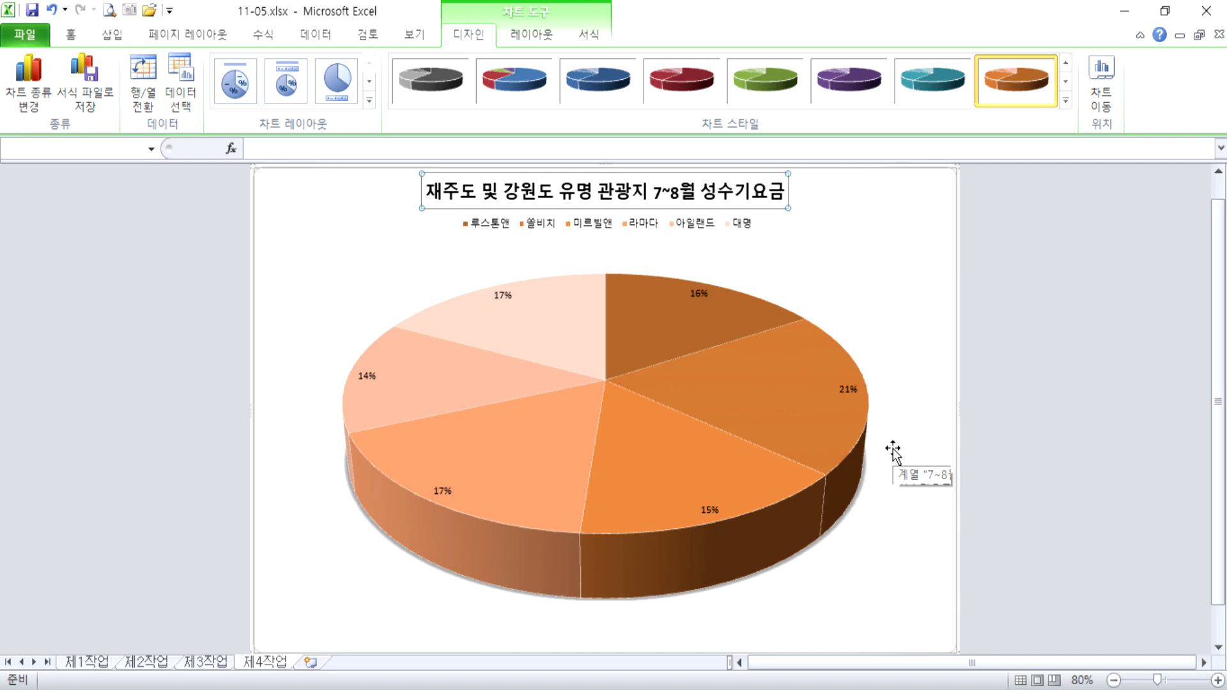
# Set the font of the whole chart area to 굴림.
pyautogui.click(906, 279)
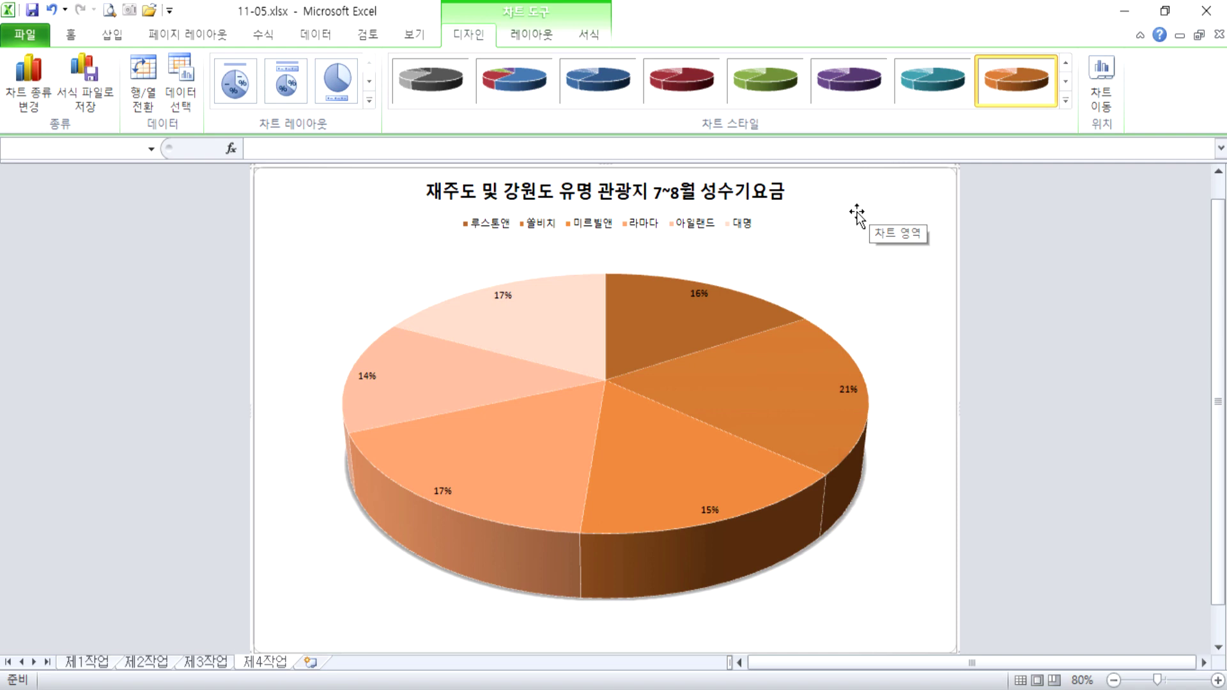
pyautogui.click(78, 35)
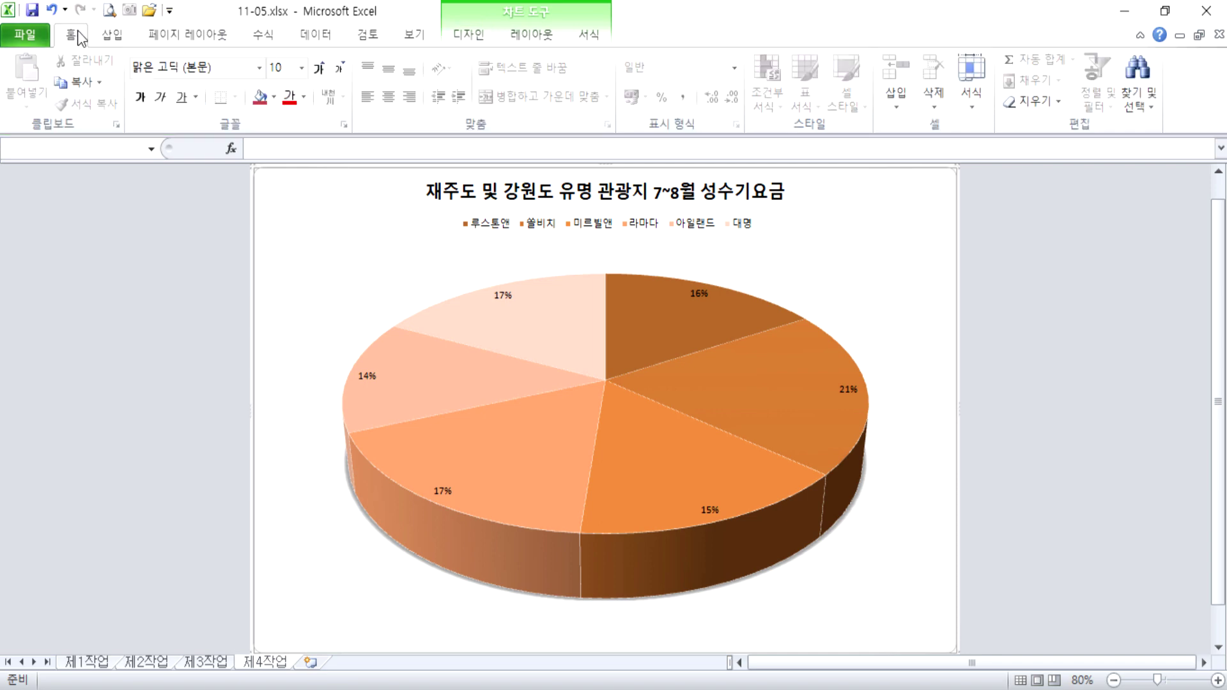
pyautogui.click(260, 70)
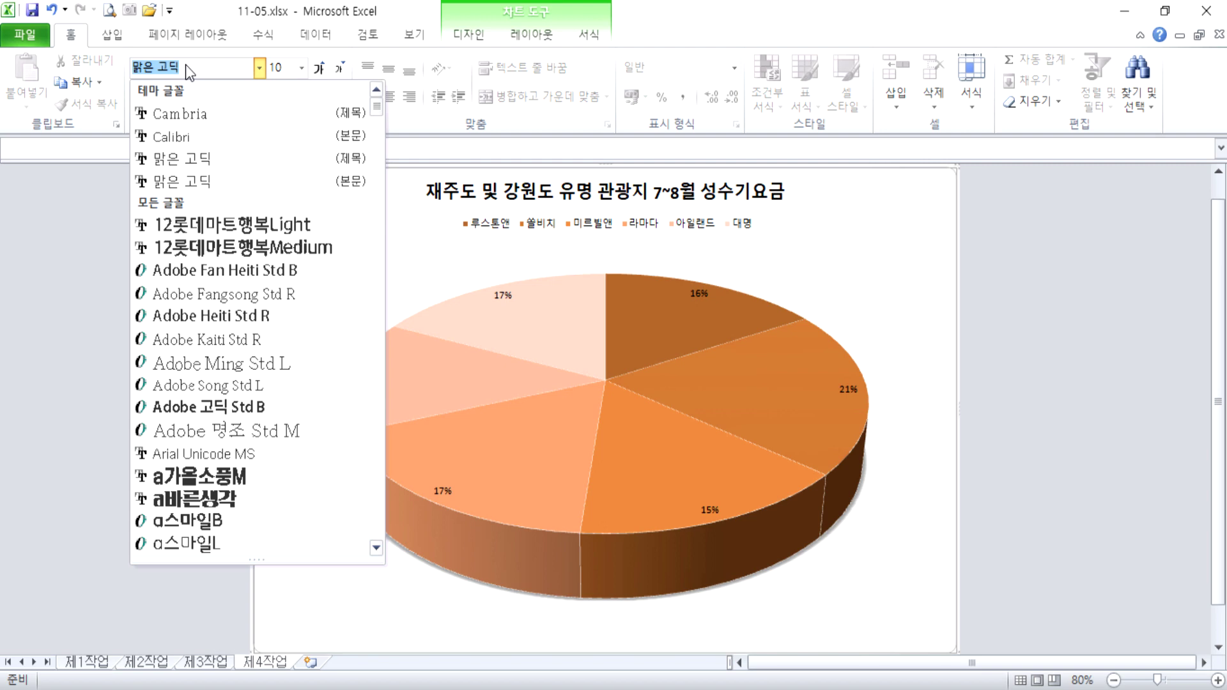
pyautogui.write('굴림')
pyautogui.press('Return')
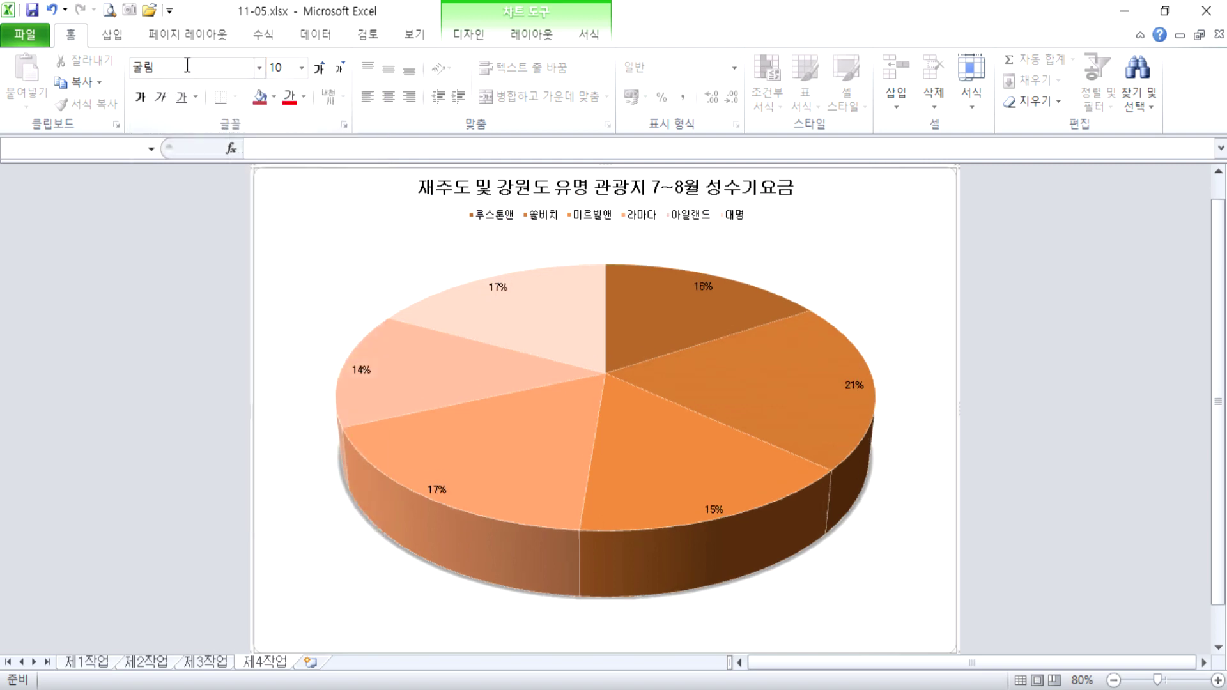
pyautogui.click(258, 72)
pyautogui.scroll(-9, 320, 342)
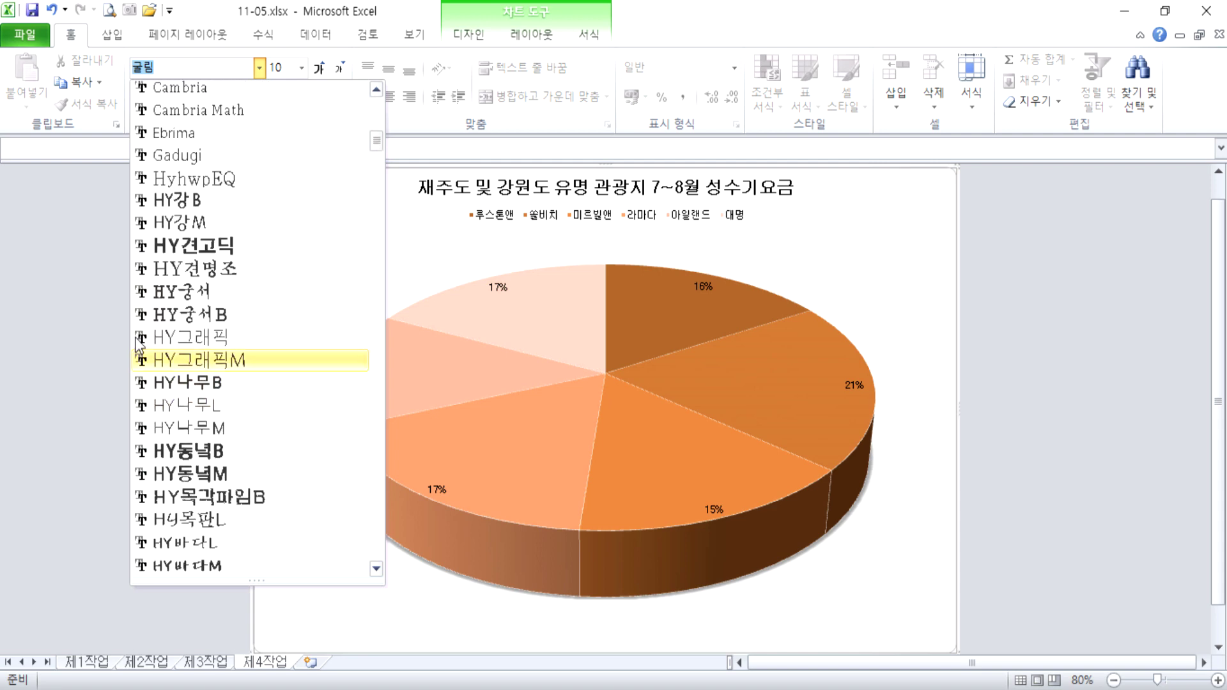
pyautogui.scroll(-4, 220, 333)
pyautogui.scroll(-10, 217, 335)
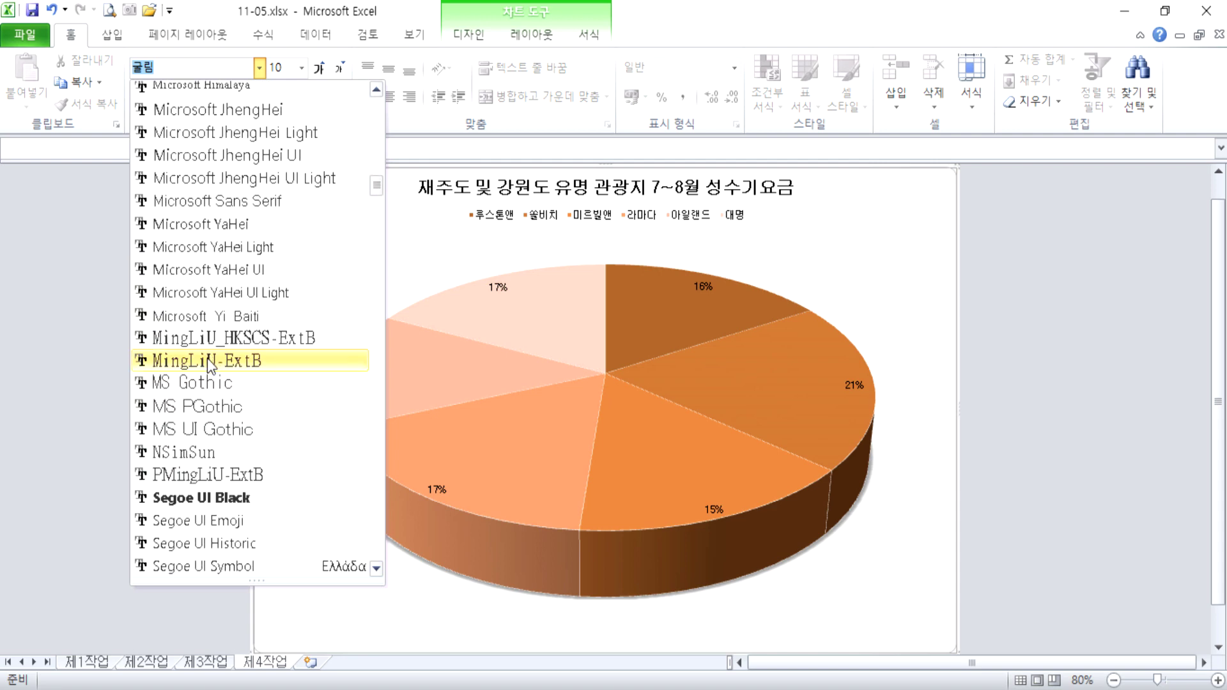
pyautogui.scroll(11, 205, 359)
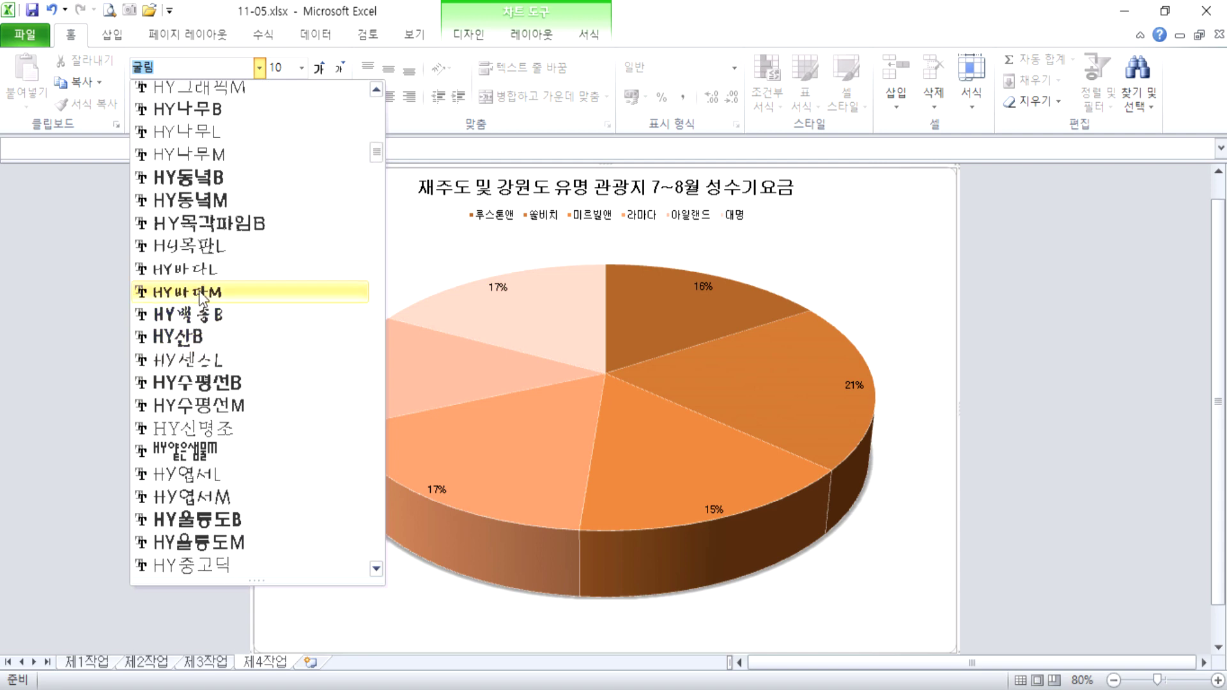
pyautogui.moveTo(376, 152); pyautogui.dragTo(410, 161)
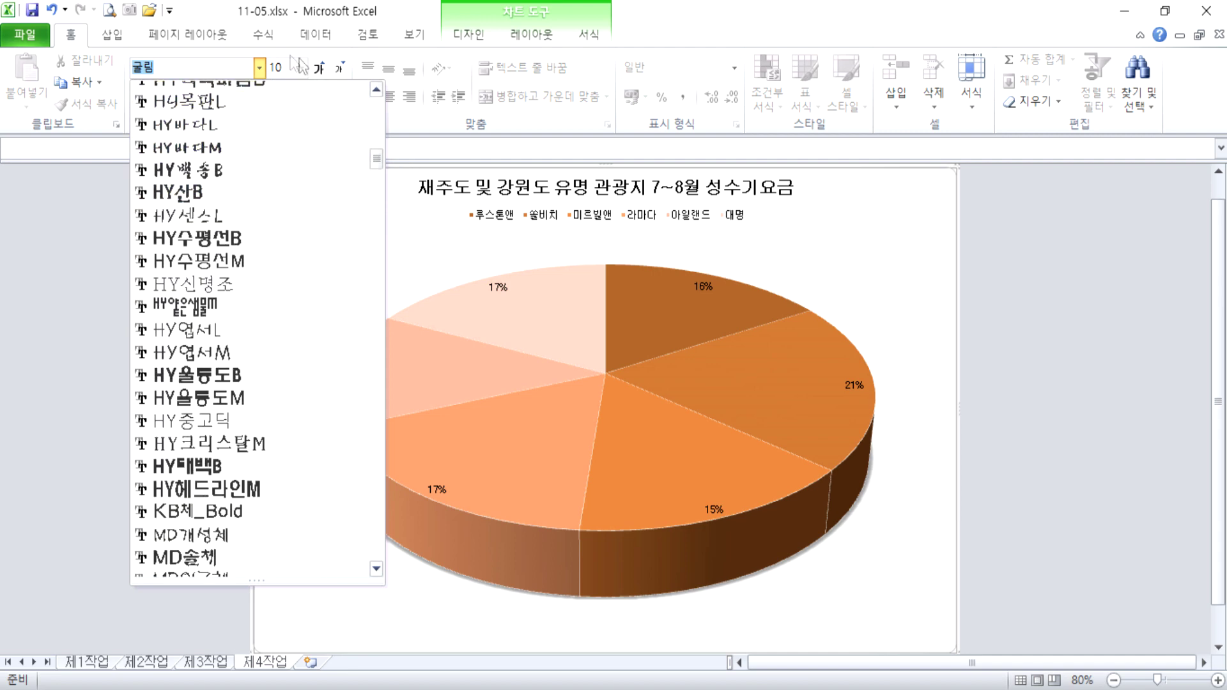
pyautogui.click(41, 289)
# Correct the first word of the chart title to 제주도 and set the title's font size to 20.
pyautogui.click(419, 177)
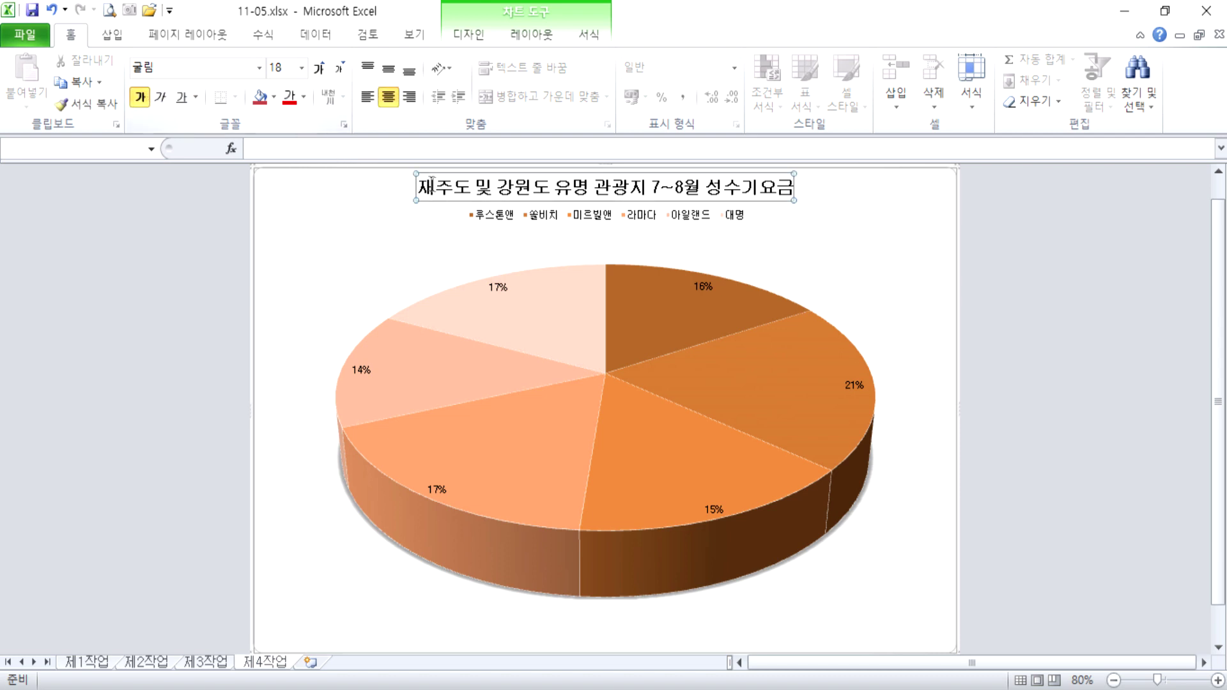
pyautogui.press('BackSpace')
pyautogui.write('제')
pyautogui.press('Escape')
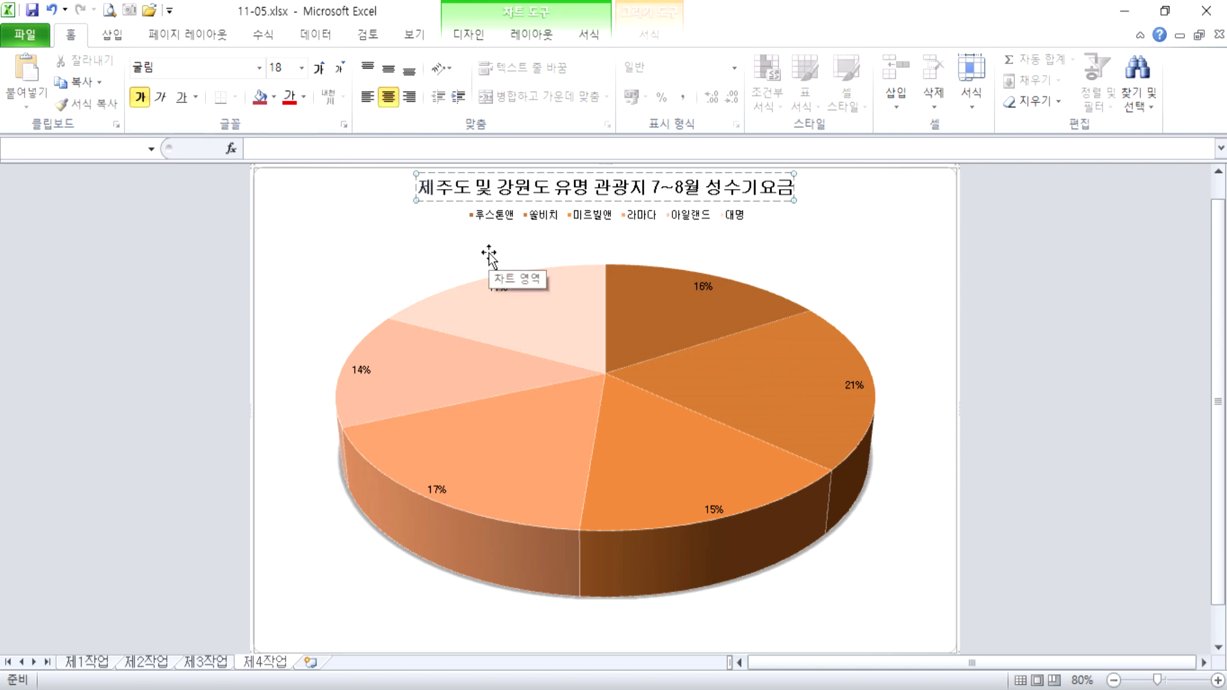
pyautogui.click(321, 68)
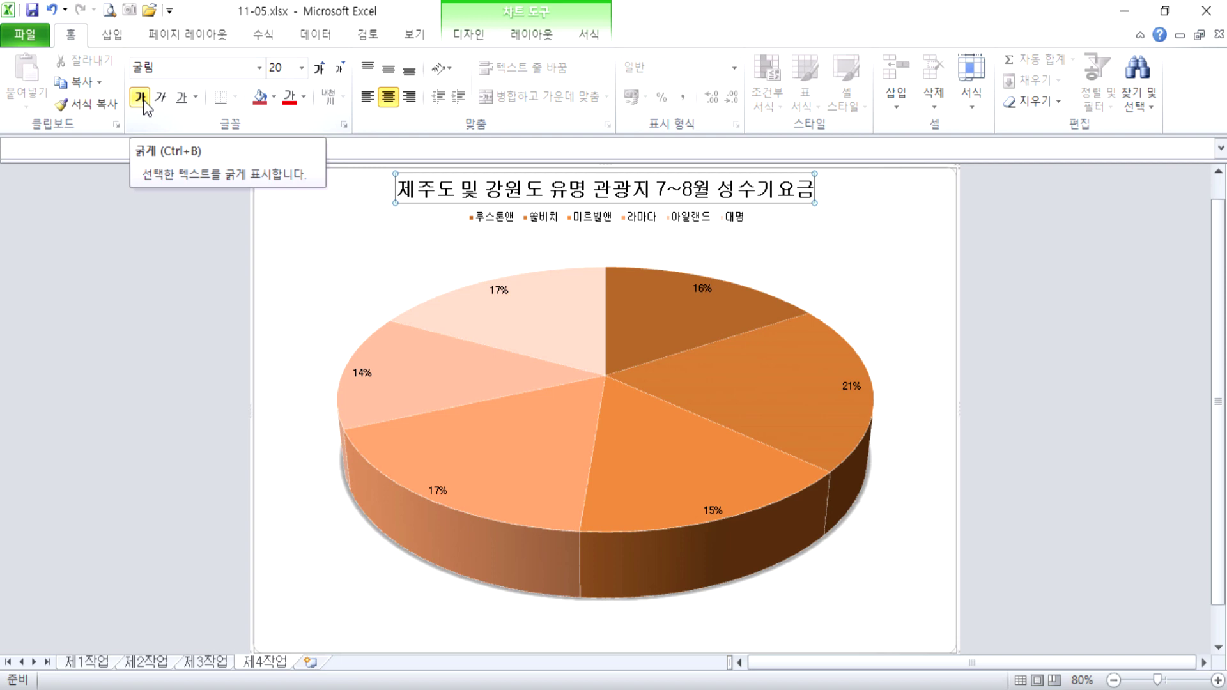
pyautogui.click(310, 205)
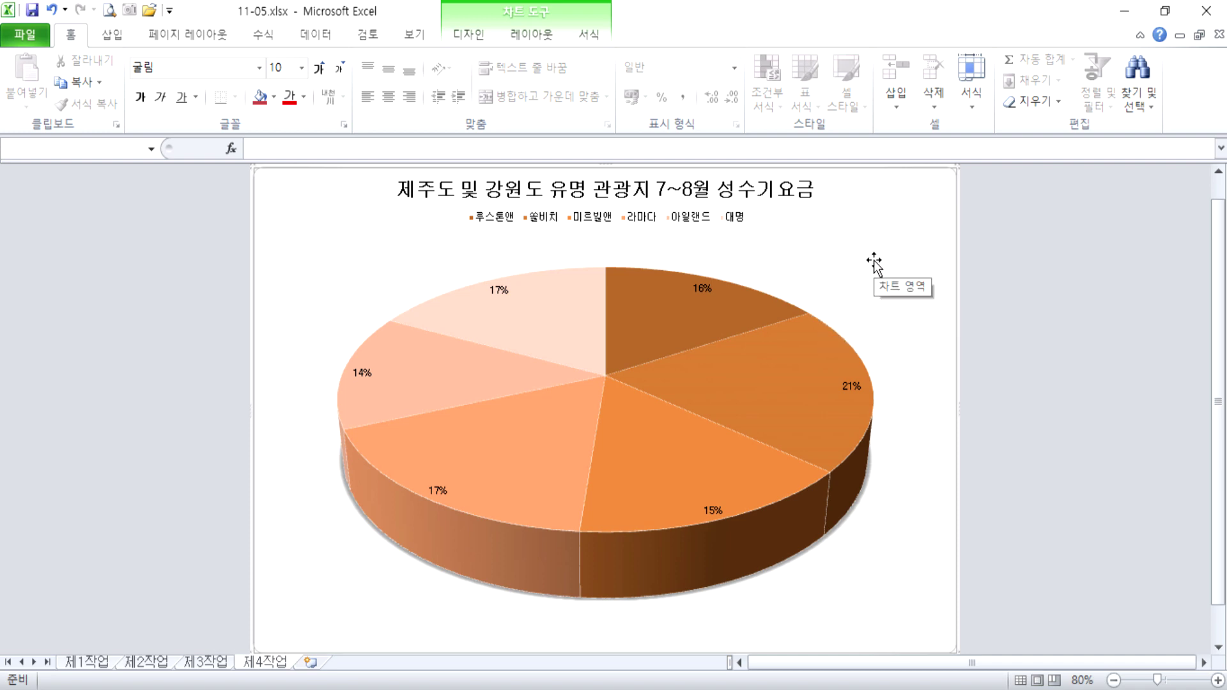
pyautogui.doubleClick(920, 248)
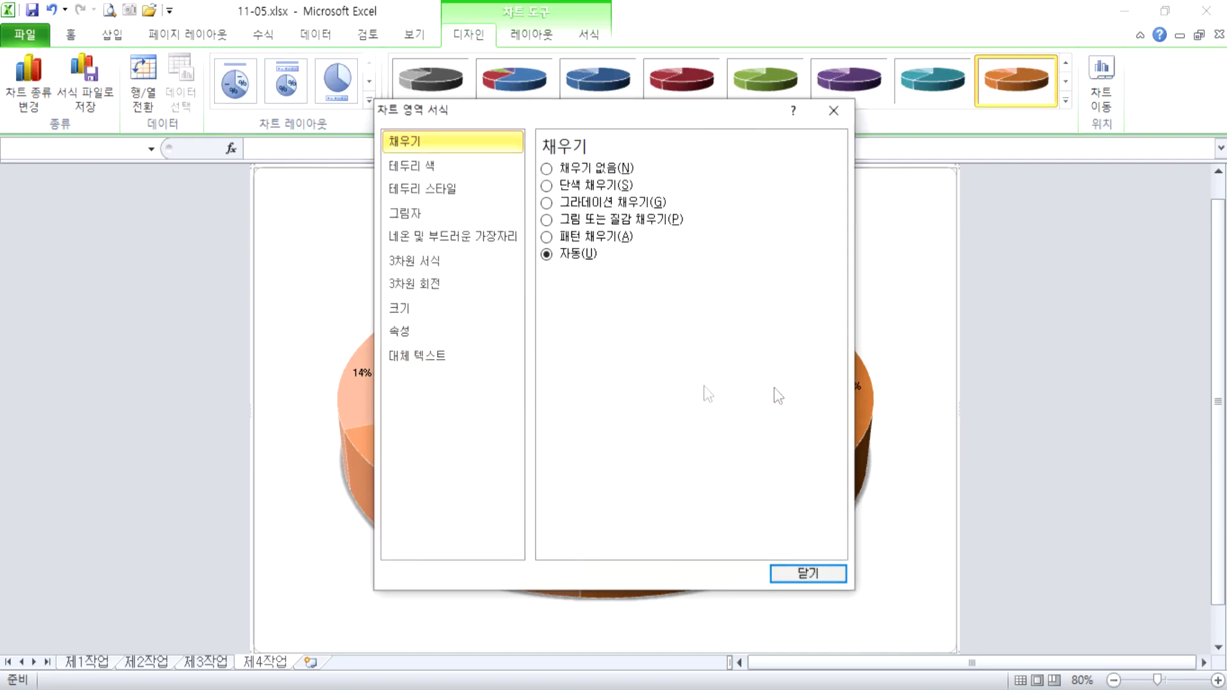
pyautogui.moveTo(444, 124); pyautogui.dragTo(748, 153)
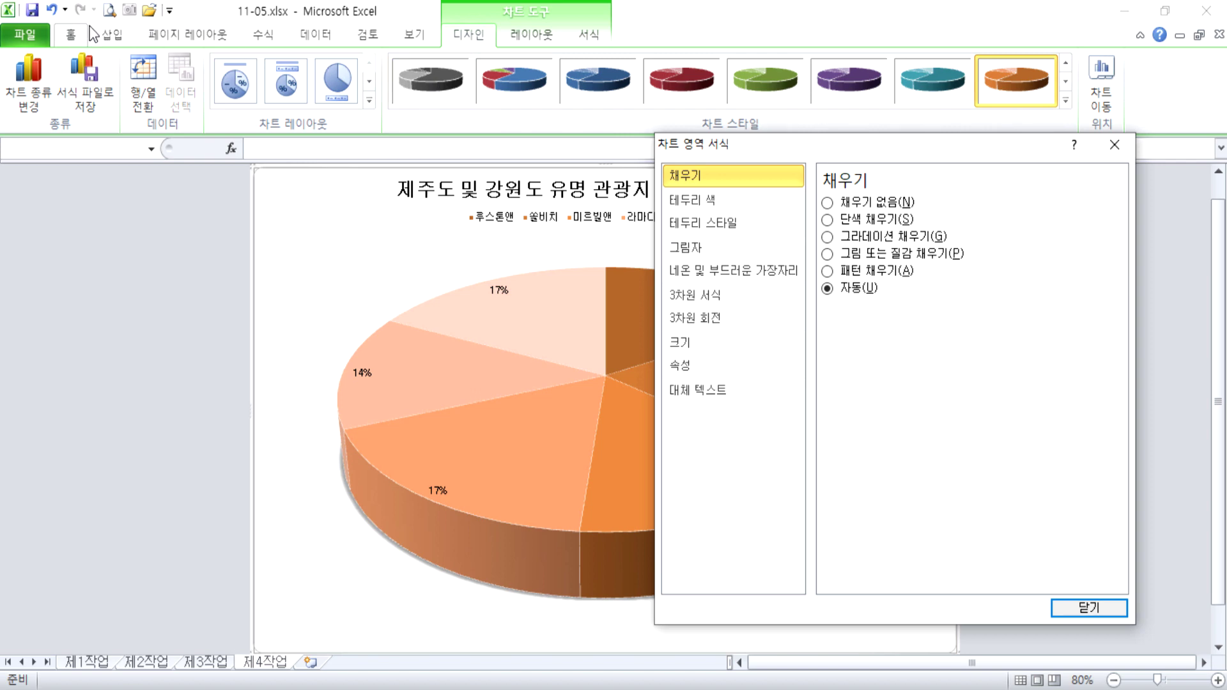
pyautogui.click(1102, 156)
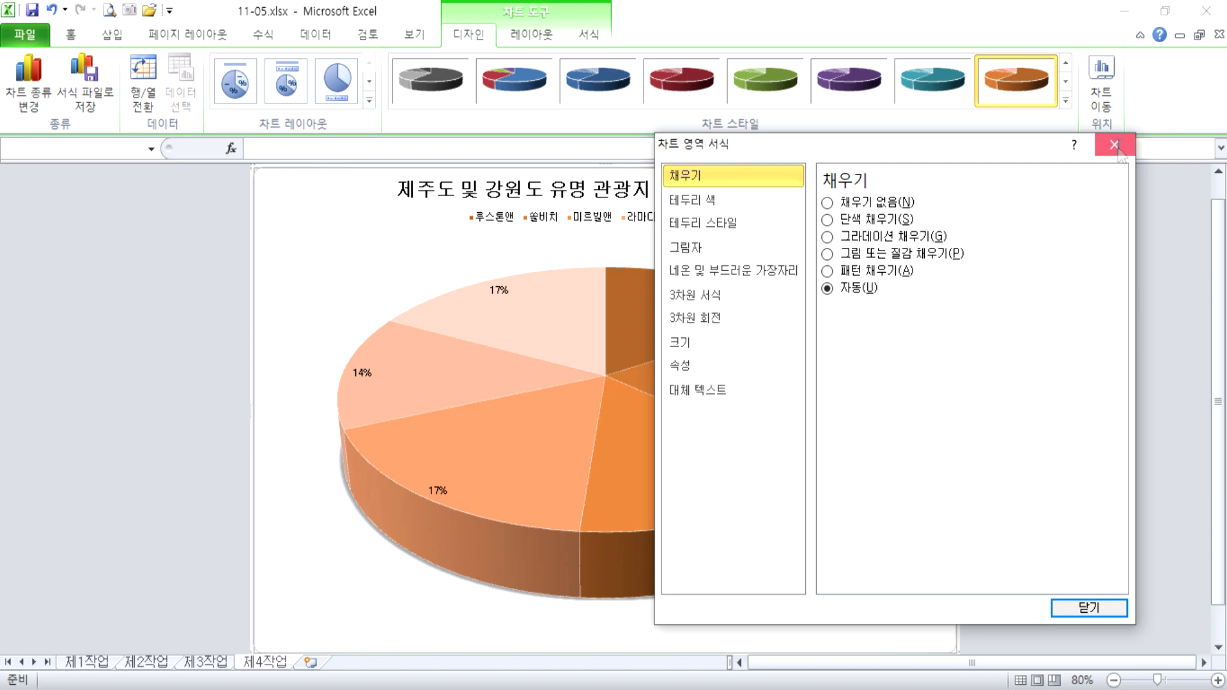
pyautogui.click(588, 33)
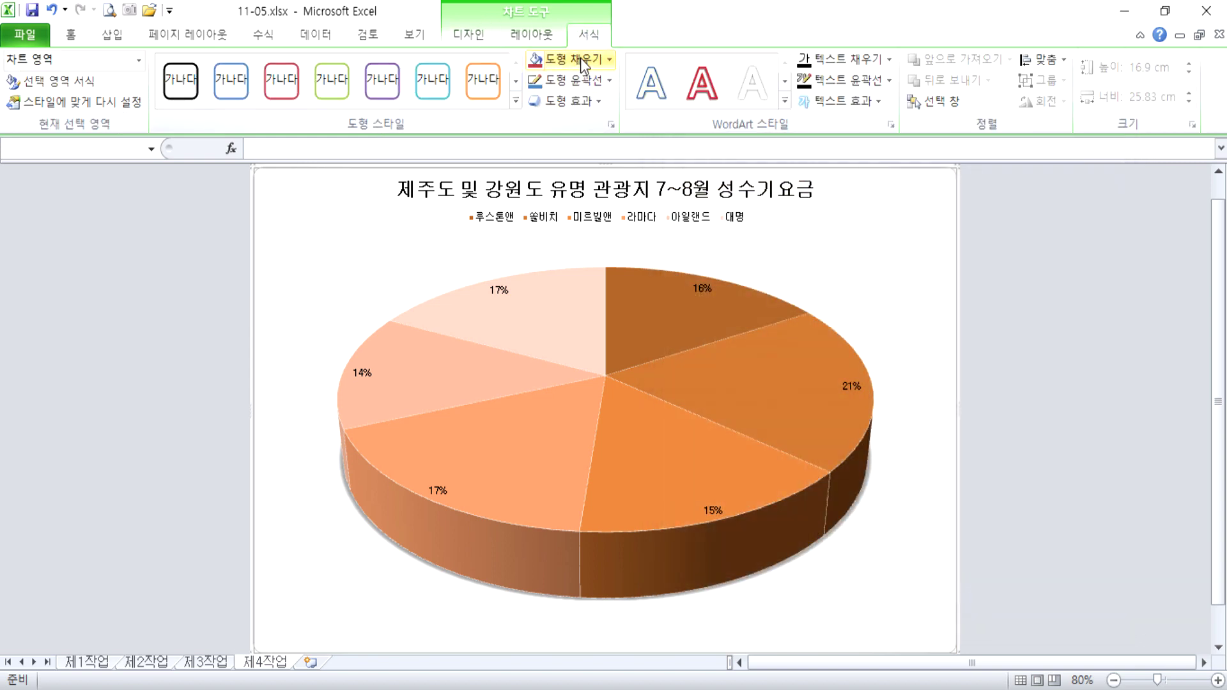
# Try the general picture or texture fill option on the chart area.
pyautogui.doubleClick(919, 237)
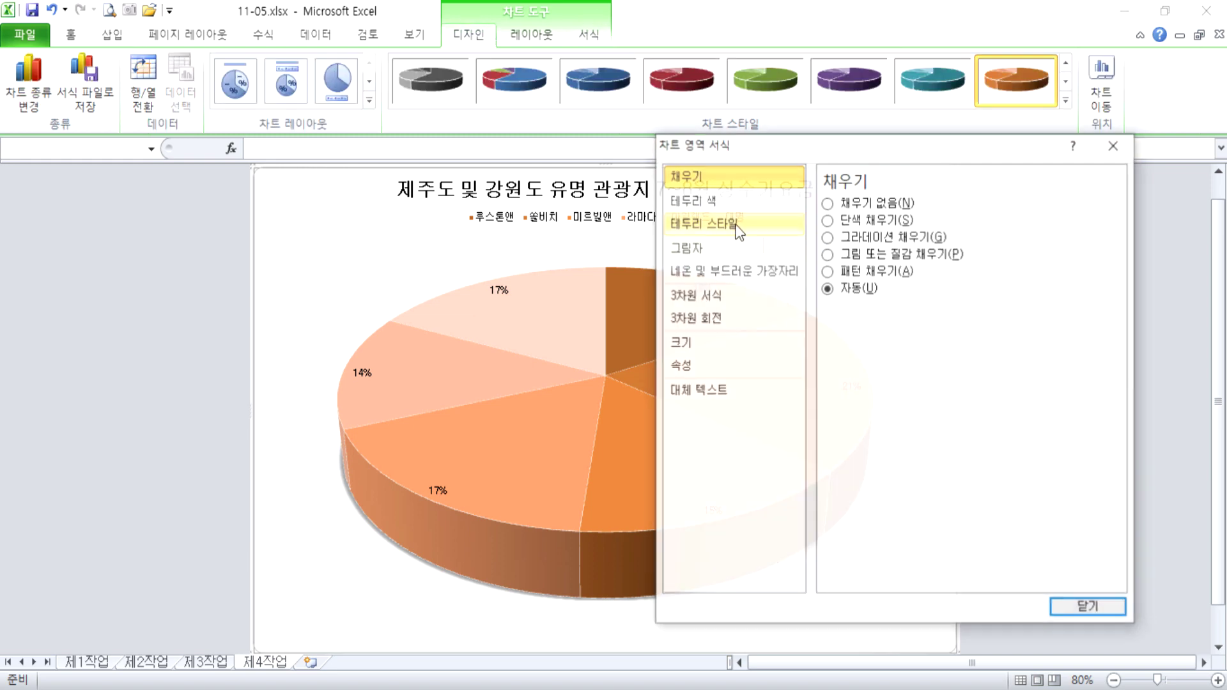
pyautogui.click(828, 289)
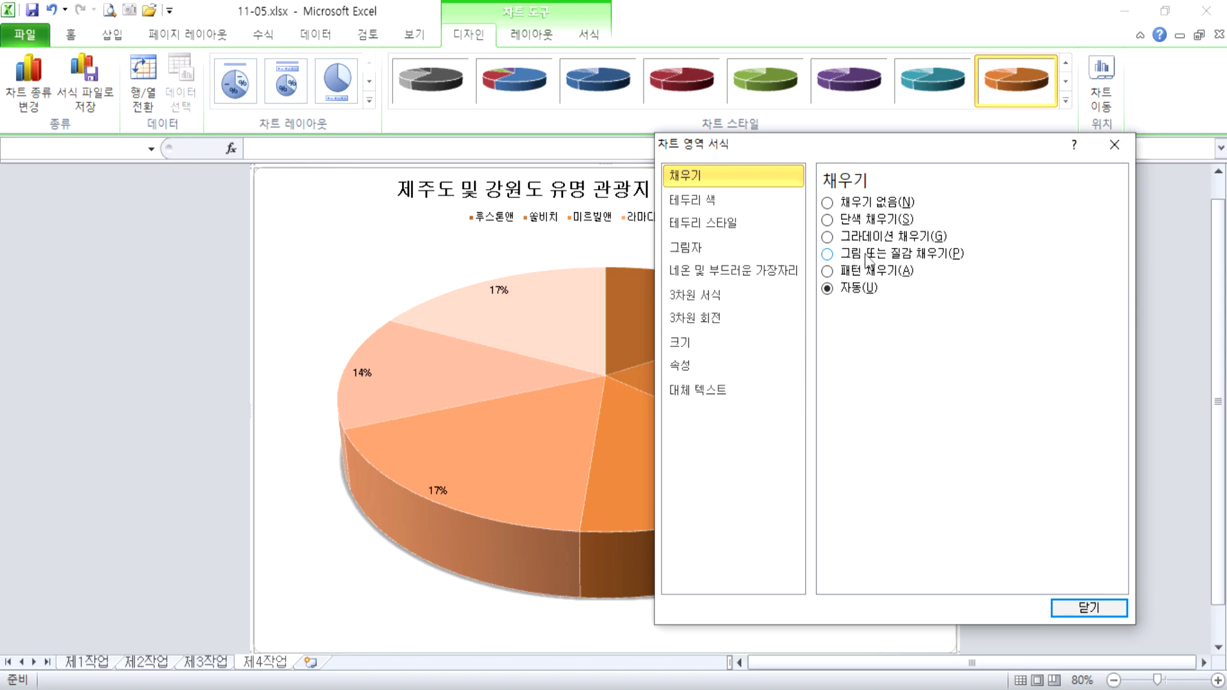
pyautogui.click(827, 255)
pyautogui.click(1114, 144)
# Fill the chart area with the pink tissue paper texture (분홍 박엽지).
pyautogui.click(589, 34)
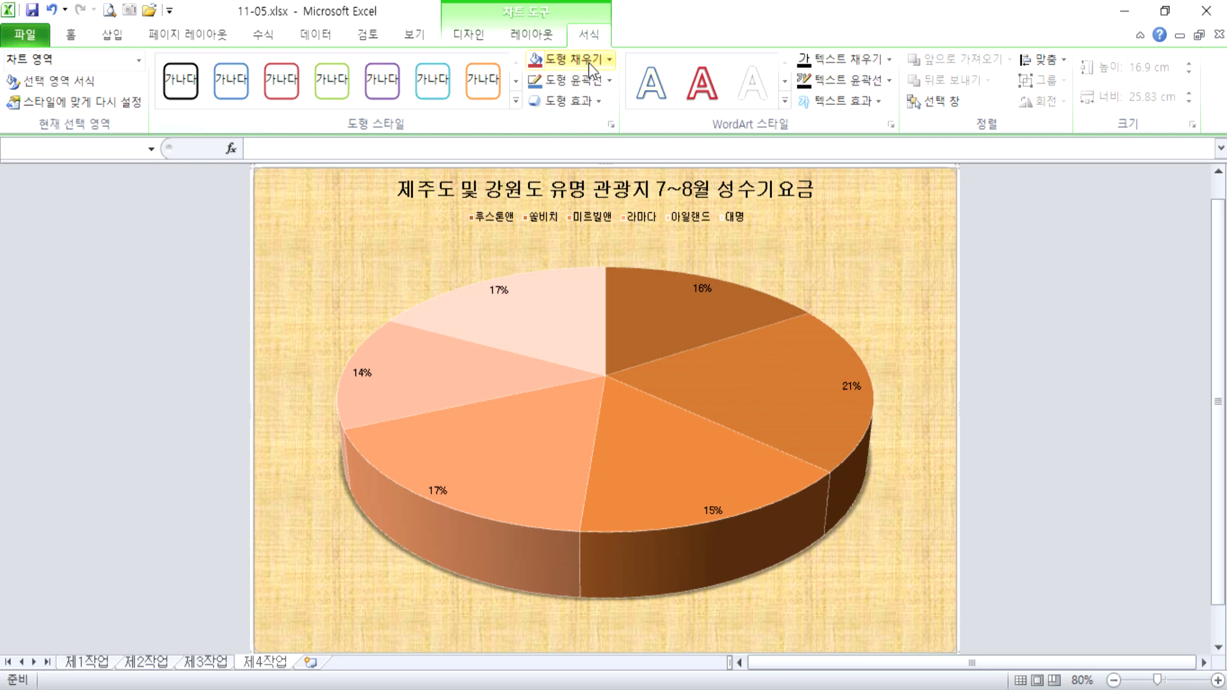
pyautogui.click(594, 62)
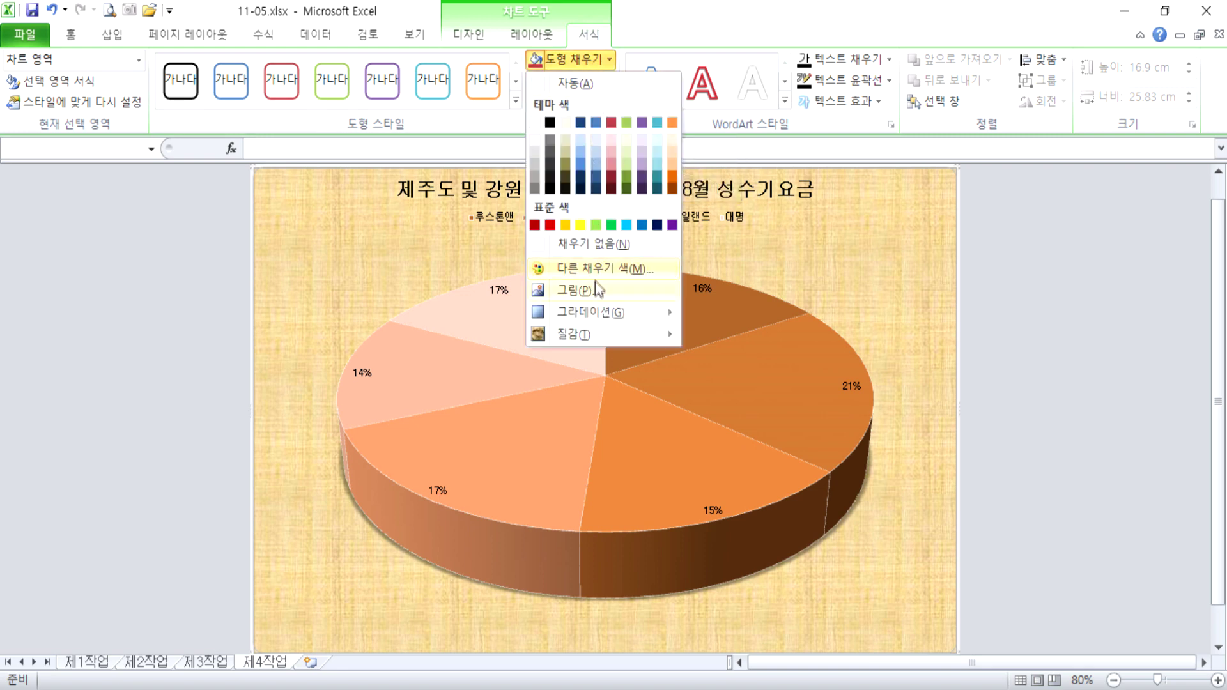
pyautogui.moveTo(590, 337)
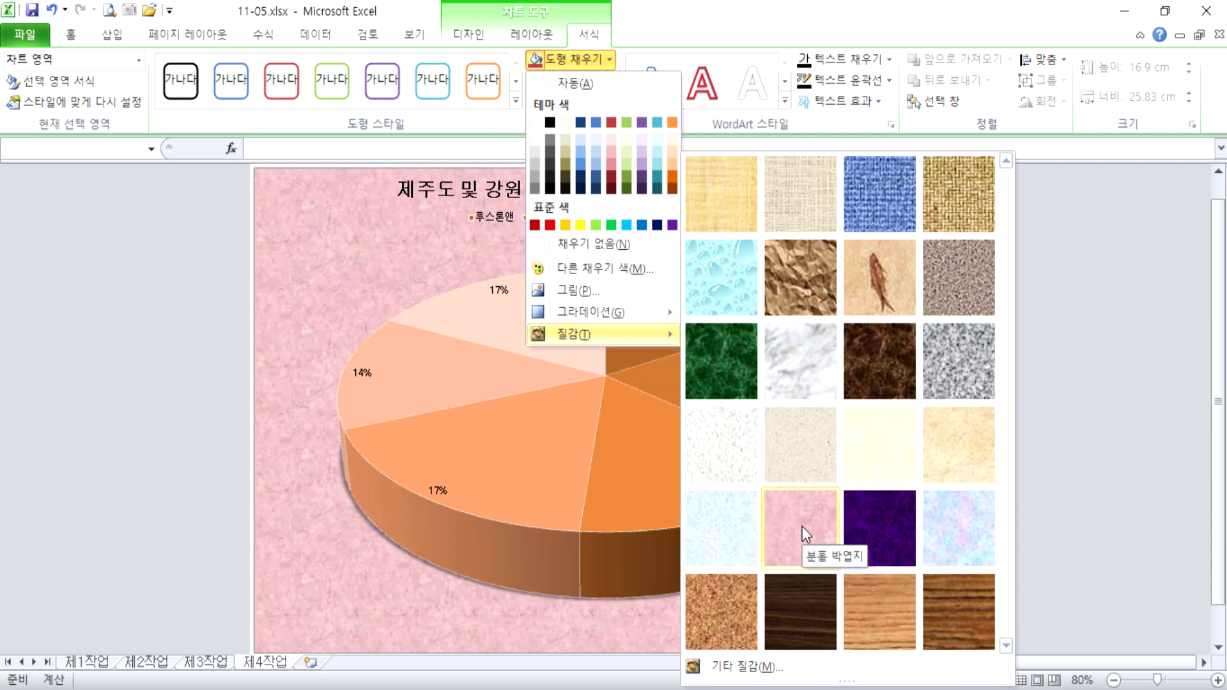
pyautogui.click(803, 527)
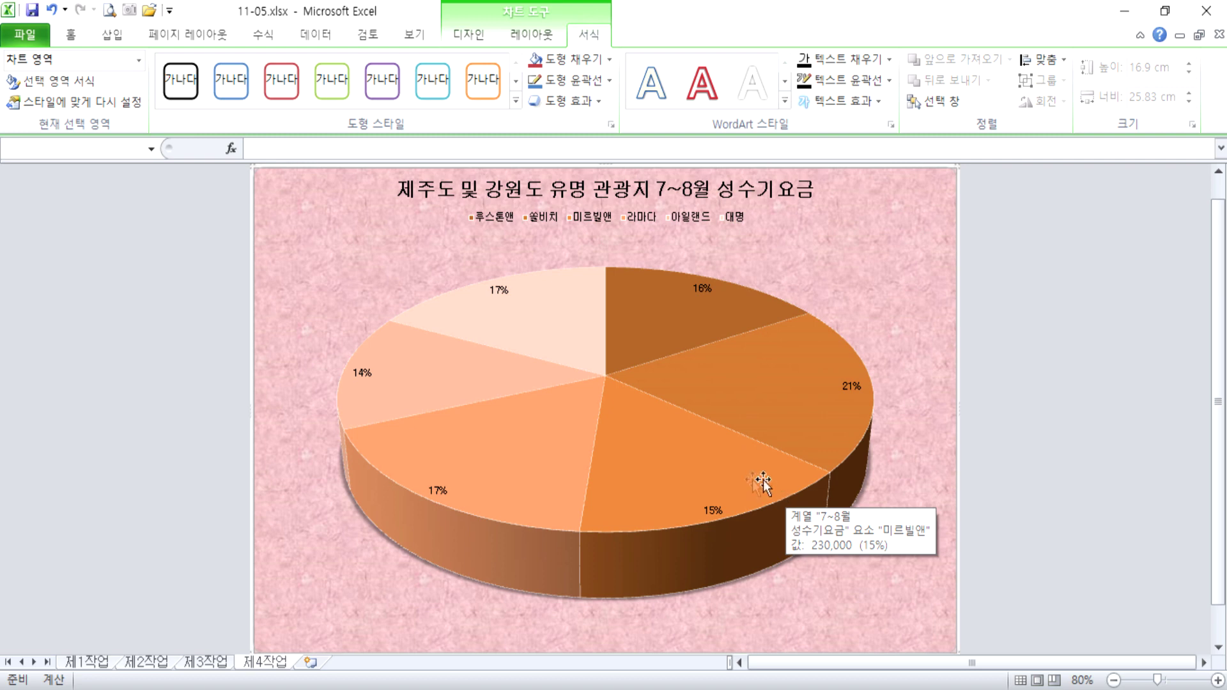
# Review the chart area's fill settings and available textures, and check the font settings of the chart title.
pyautogui.doubleClick(903, 220)
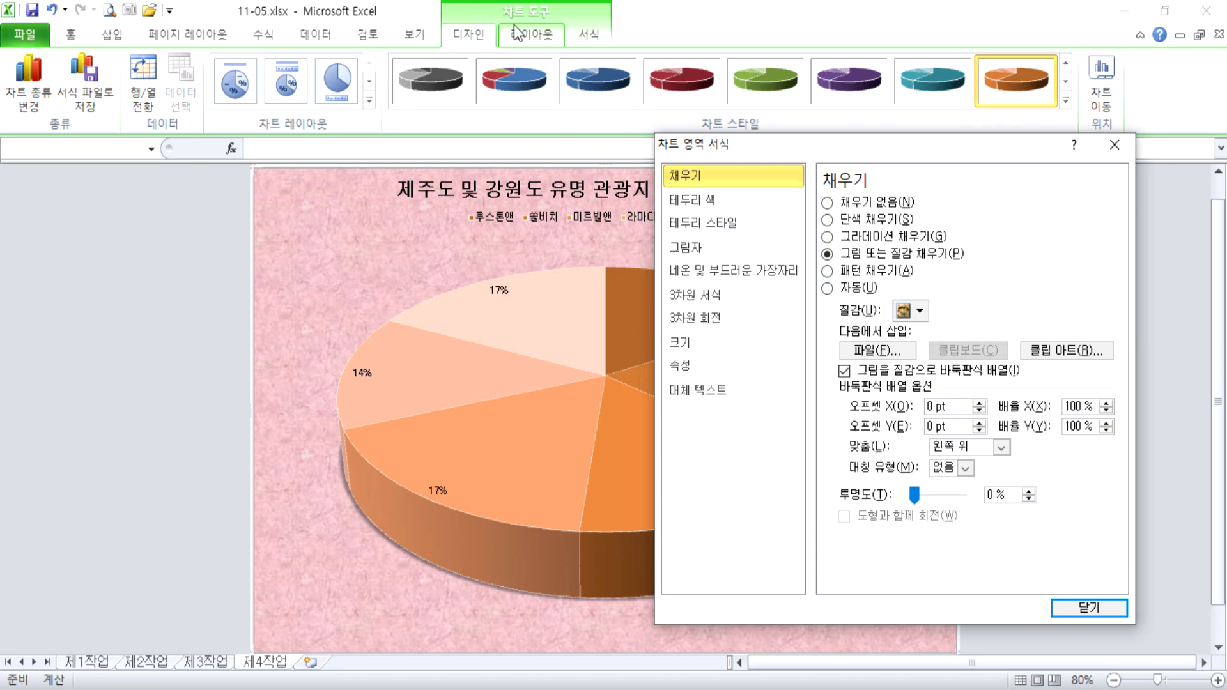
pyautogui.click(1114, 145)
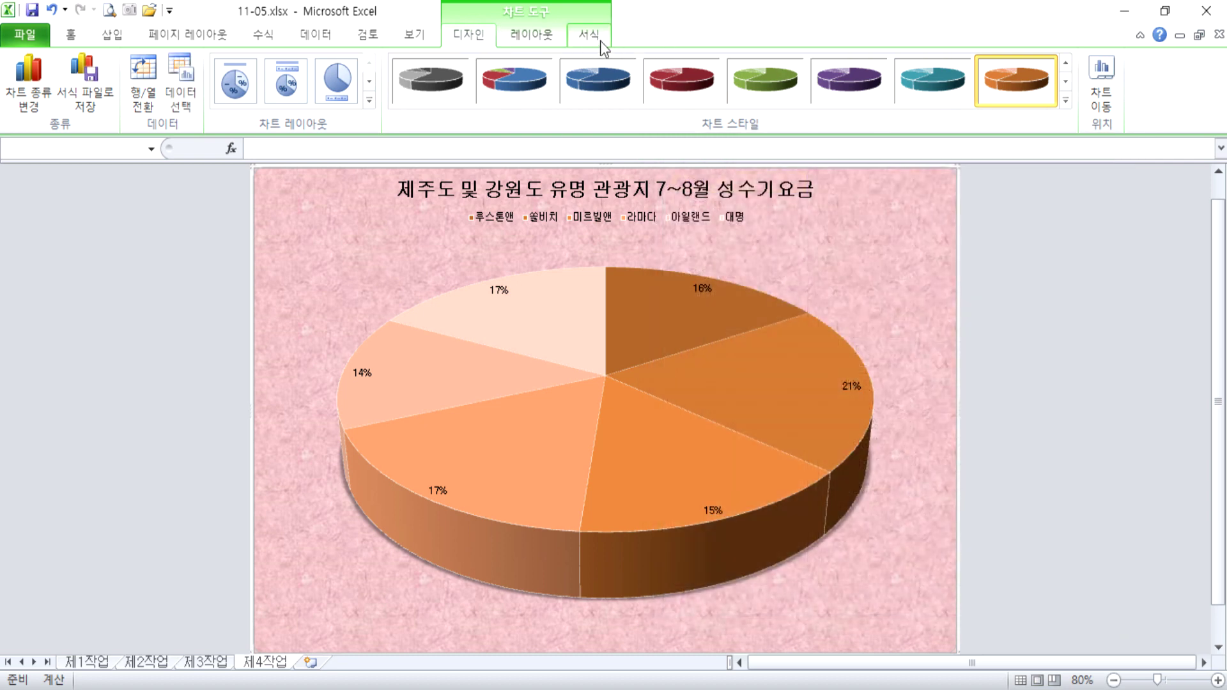
pyautogui.click(600, 36)
pyautogui.click(591, 67)
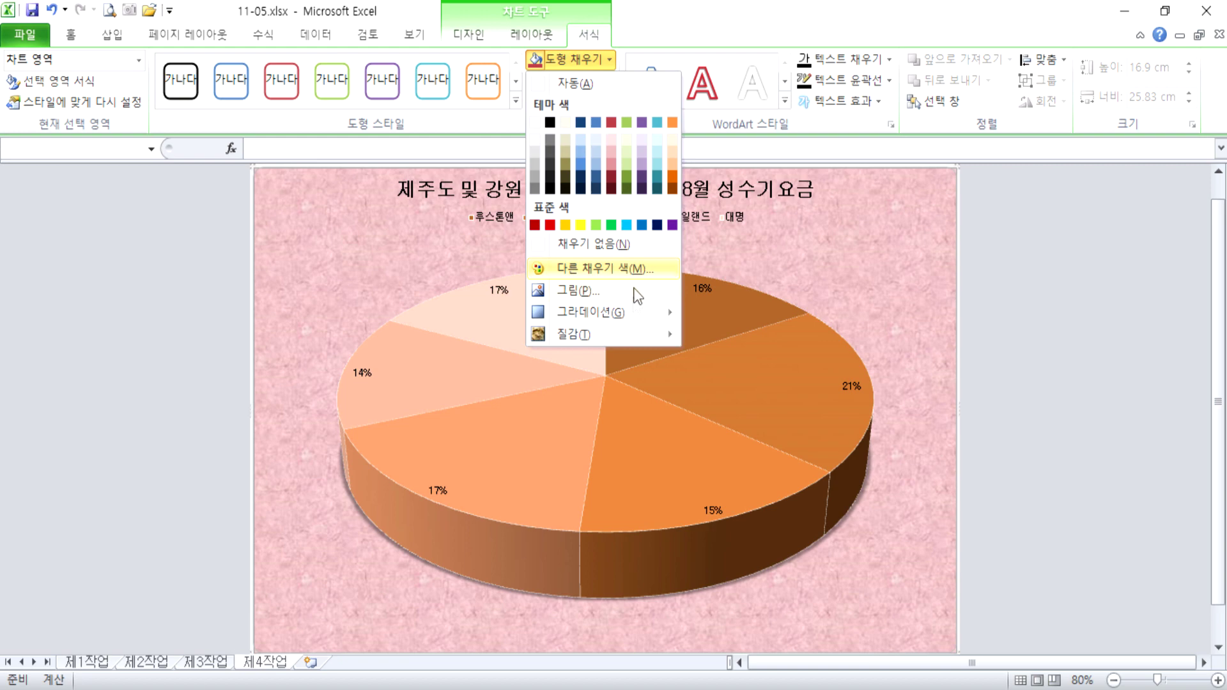
pyautogui.moveTo(612, 334)
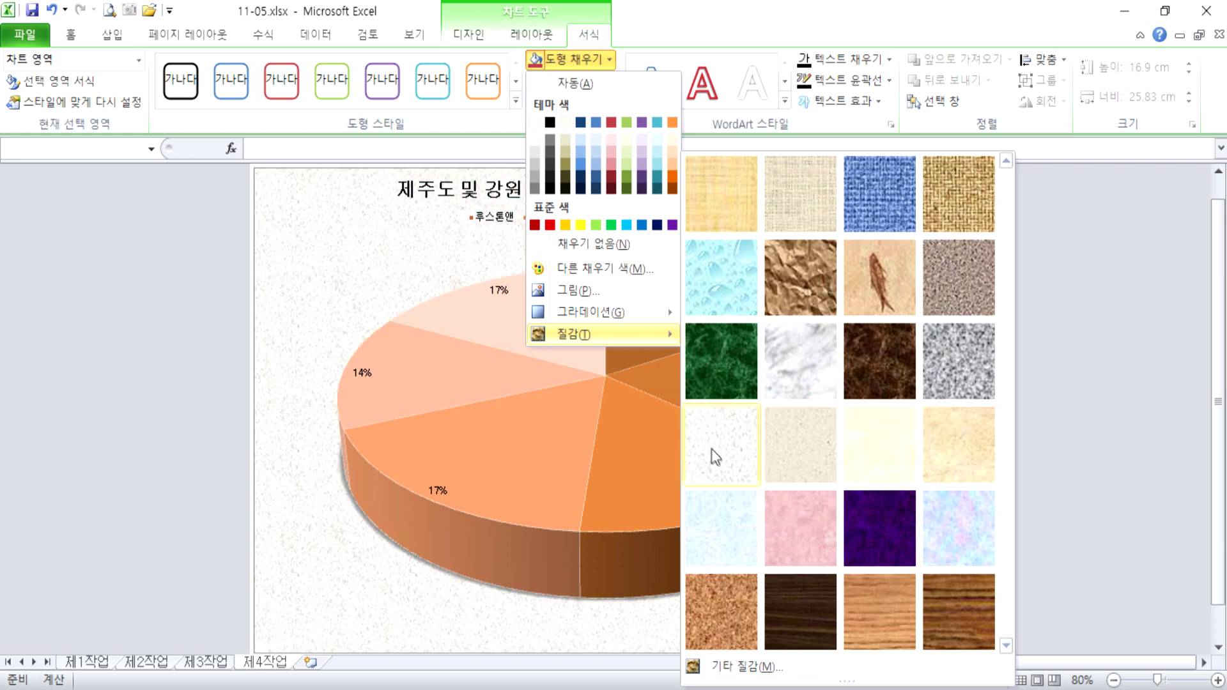
pyautogui.click(416, 190)
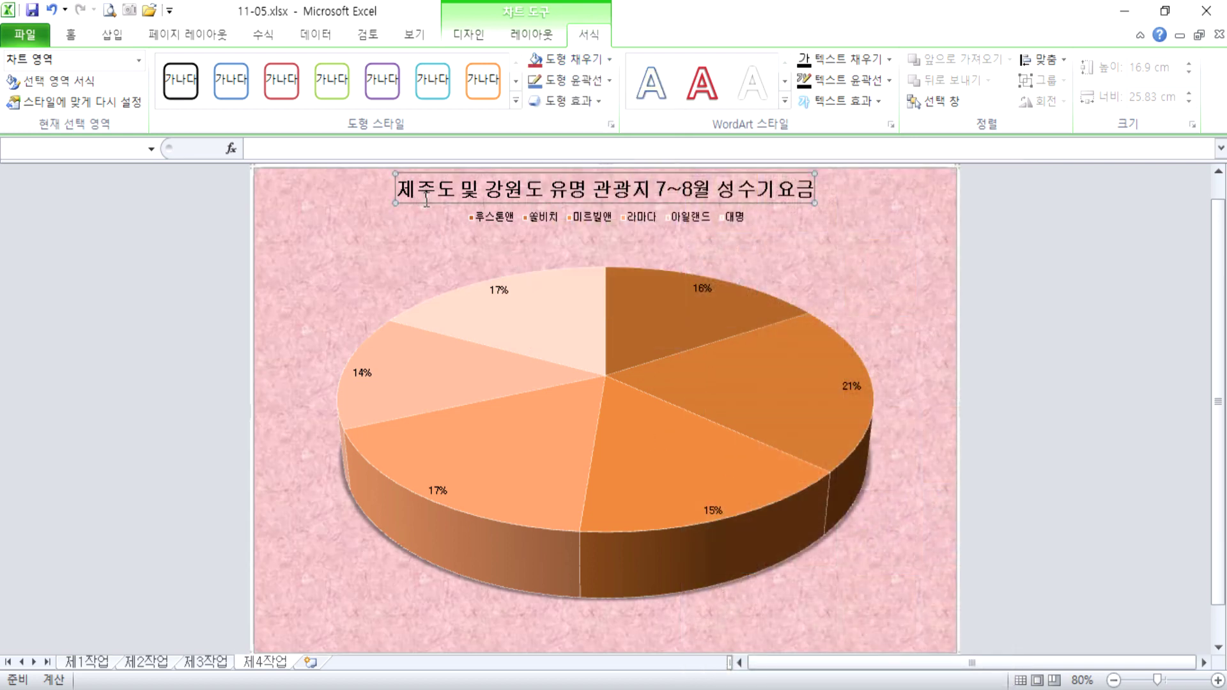
pyautogui.click(72, 34)
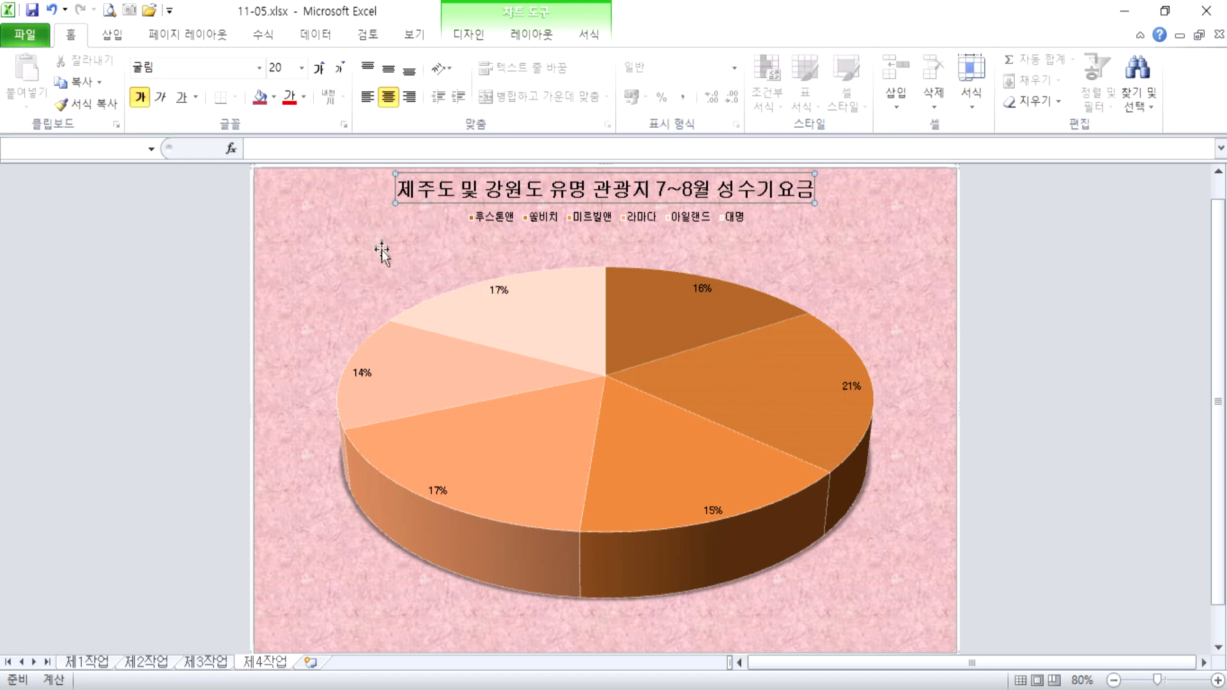
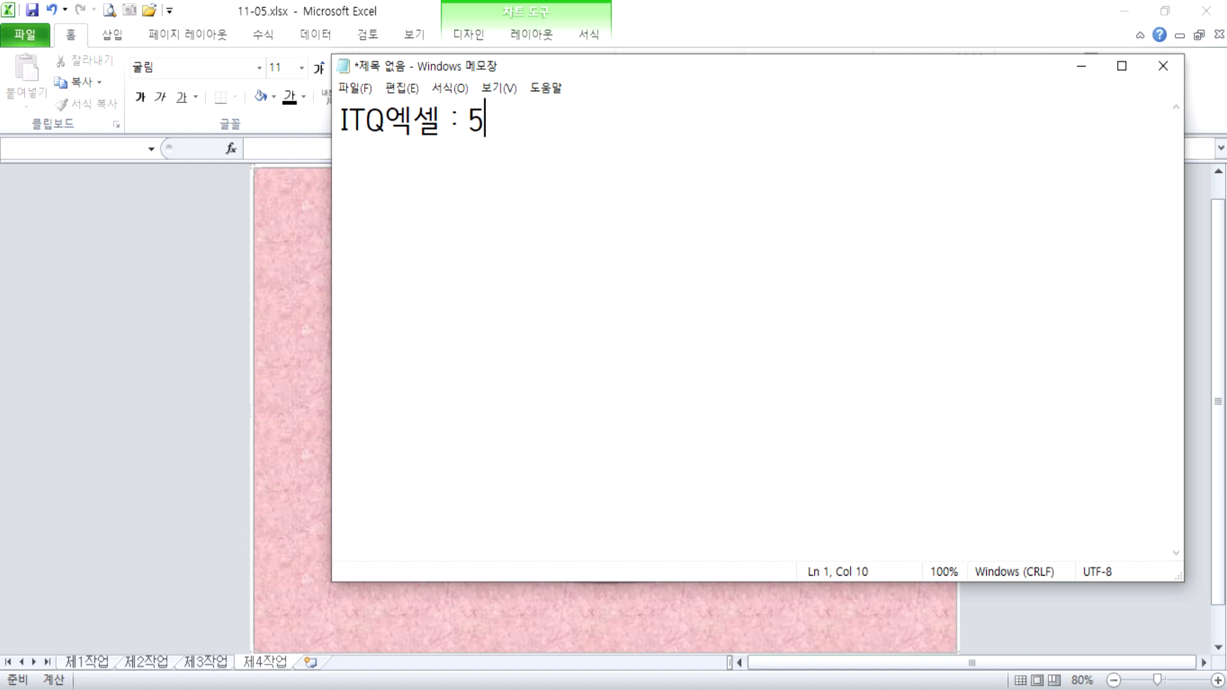
# In Notepad, complete the heading ITQ엑셀 : 500점 and add the line 제1작업 : 240점 below a blank line.
pyautogui.press('Return')
pyautogui.write('제1작ㅇ')
pyautogui.write('업')
pyautogui.press('Home')
pyautogui.press('Return')
pyautogui.press('End')
pyautogui.write(': 240점')
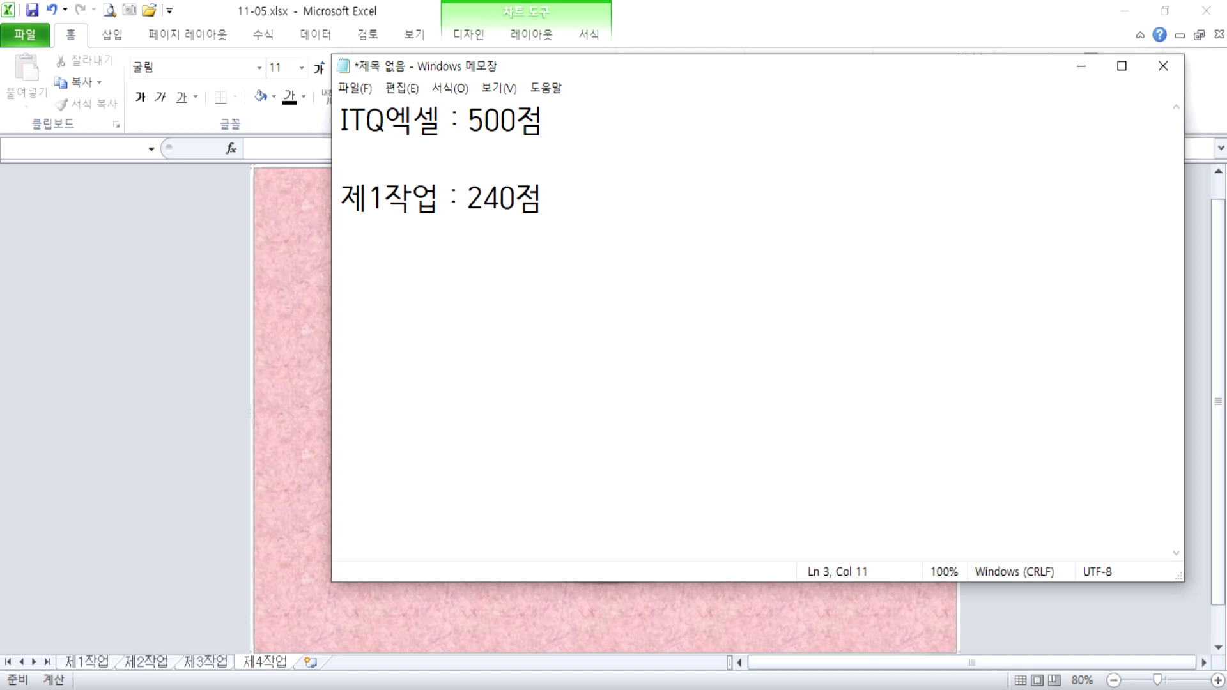
# Append (입력, 계산) to the 제1작업 score line.
pyautogui.write('(입력, 계산,')
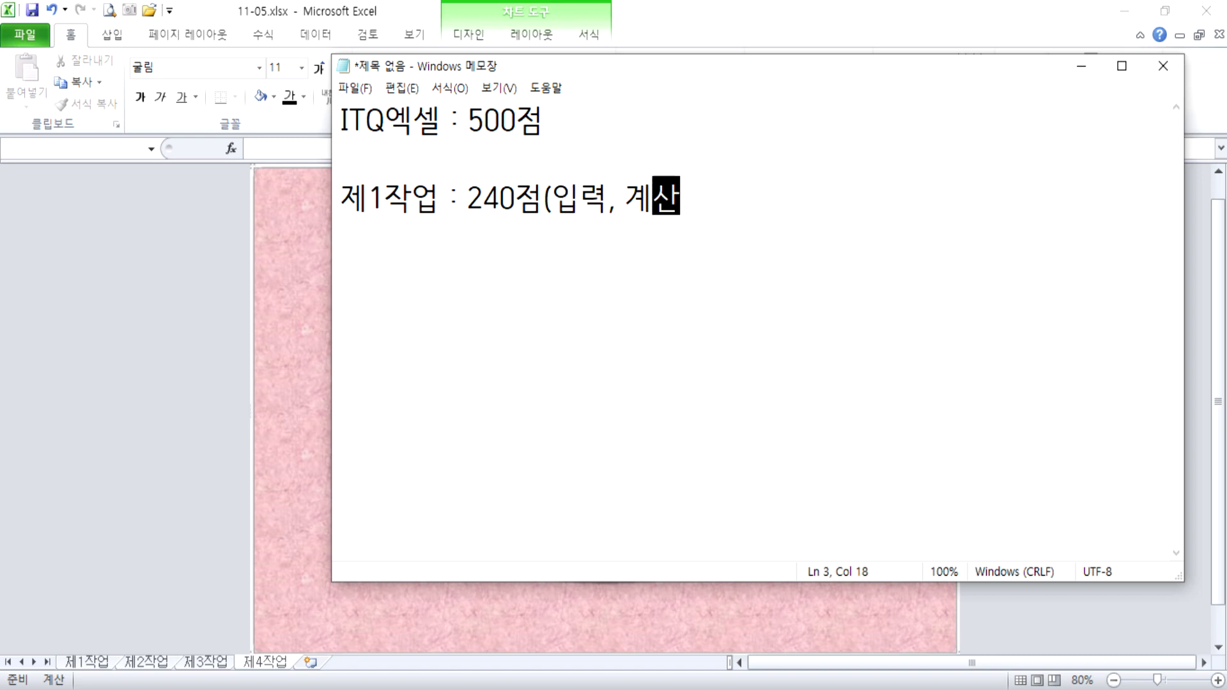
pyautogui.press('BackSpace')
pyautogui.press('BackSpace')
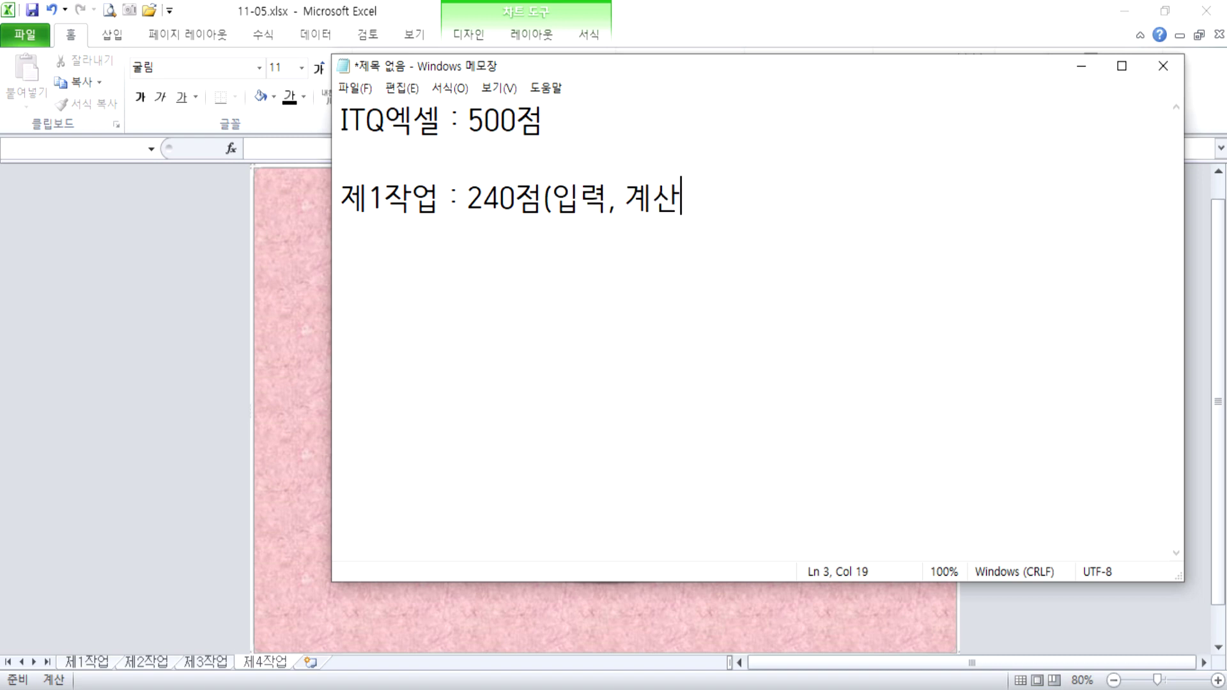
pyautogui.write(')')
# Switch back to Excel and examine the peak-season rates in F5:F12 and the reservation rates in G5:G12 of 제1작업.
pyautogui.hotkey('alt', 'Tab')
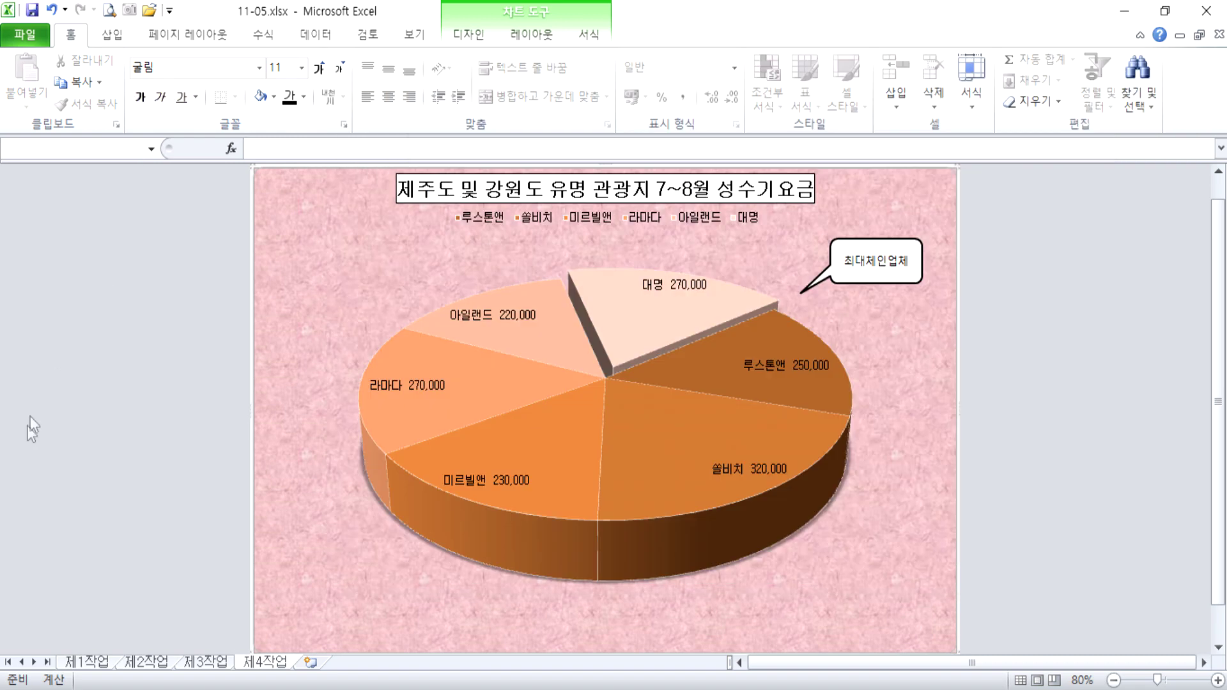
pyautogui.click(86, 662)
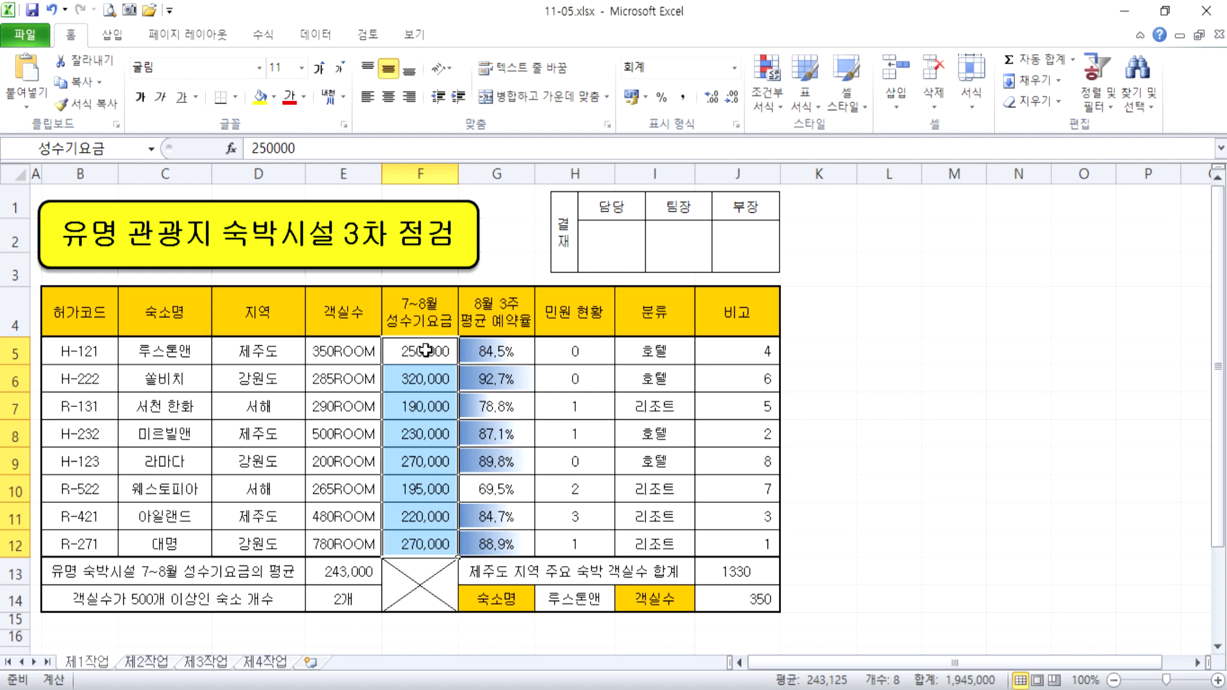
pyautogui.moveTo(426, 350); pyautogui.dragTo(423, 537)
pyautogui.moveTo(497, 351); pyautogui.dragTo(495, 538)
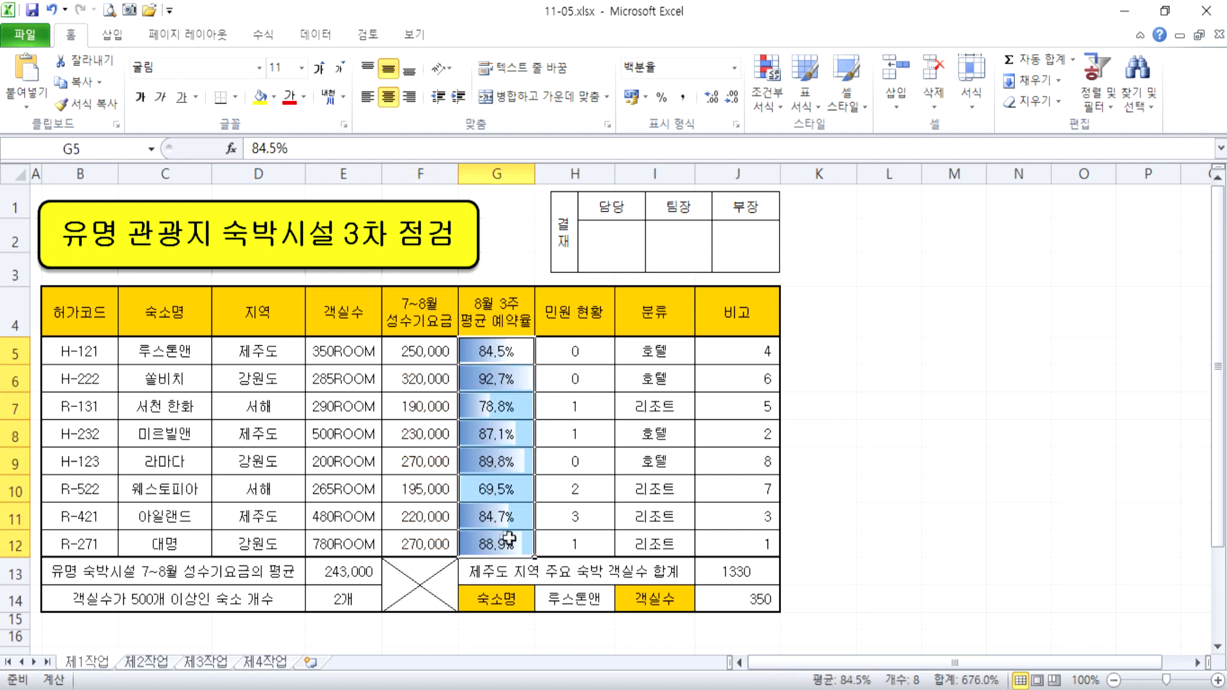
# Right-align the reservation rates in G5:G12 and the complaint counts in H5:H12.
pyautogui.moveTo(495, 349); pyautogui.dragTo(490, 540)
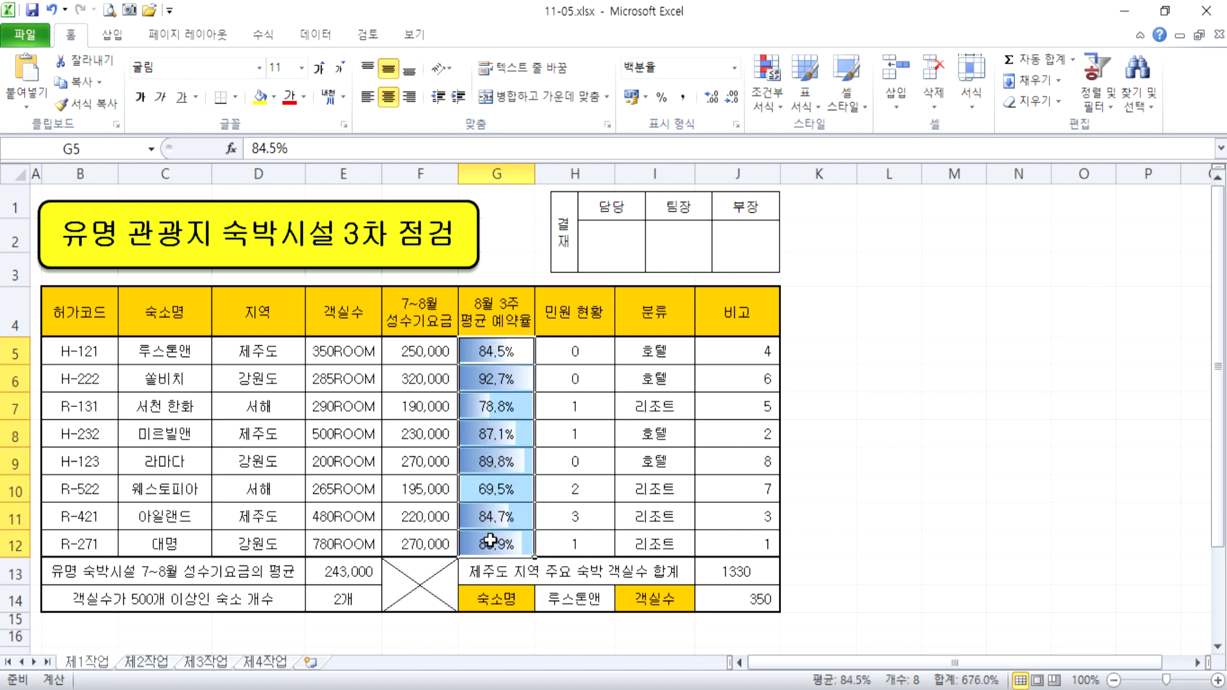
pyautogui.click(409, 96)
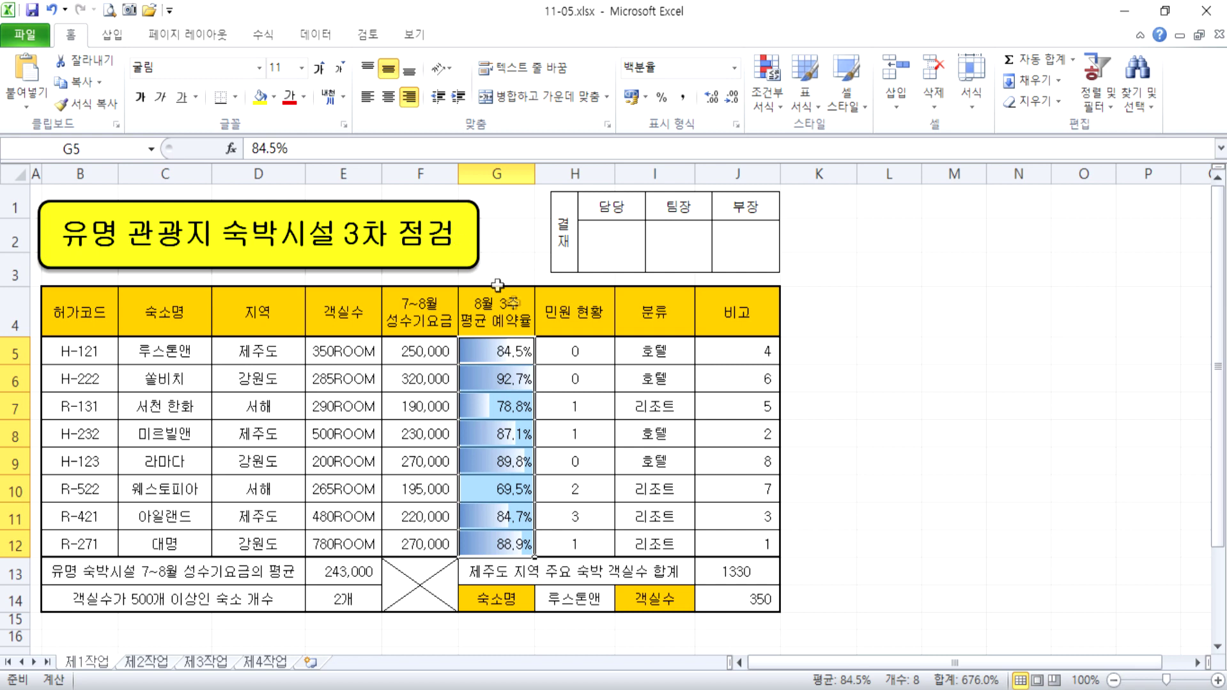
pyautogui.moveTo(562, 345); pyautogui.dragTo(555, 542)
pyautogui.moveTo(562, 349); pyautogui.dragTo(566, 539)
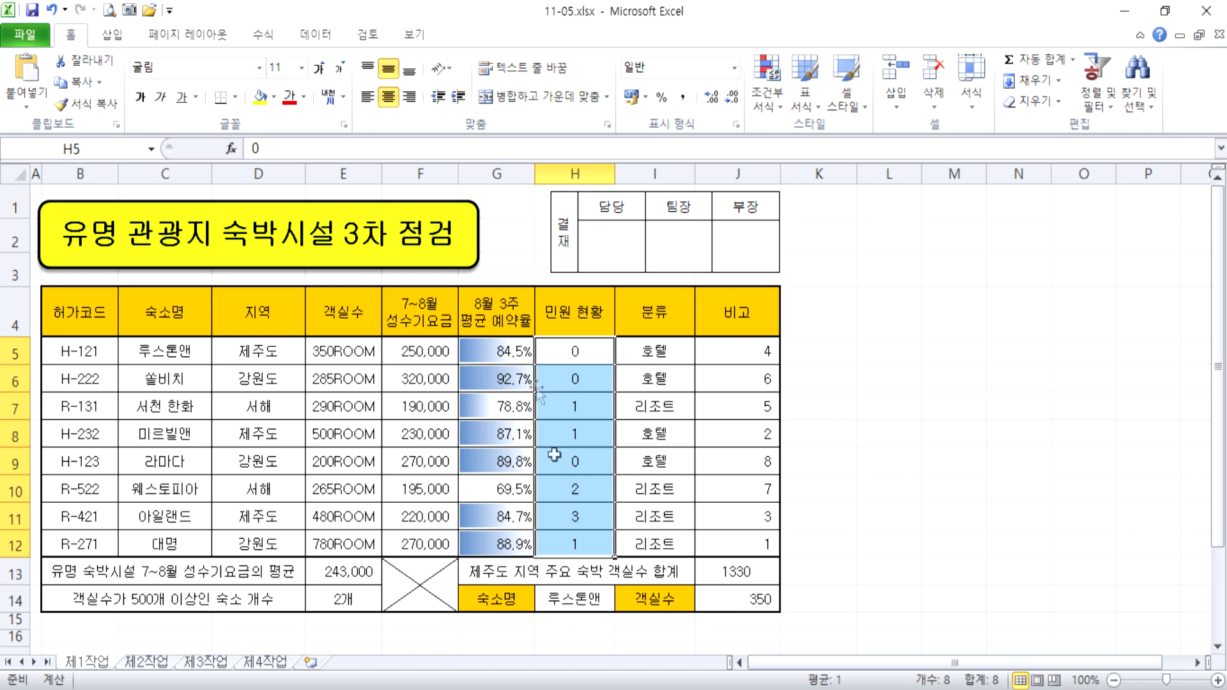
pyautogui.click(410, 103)
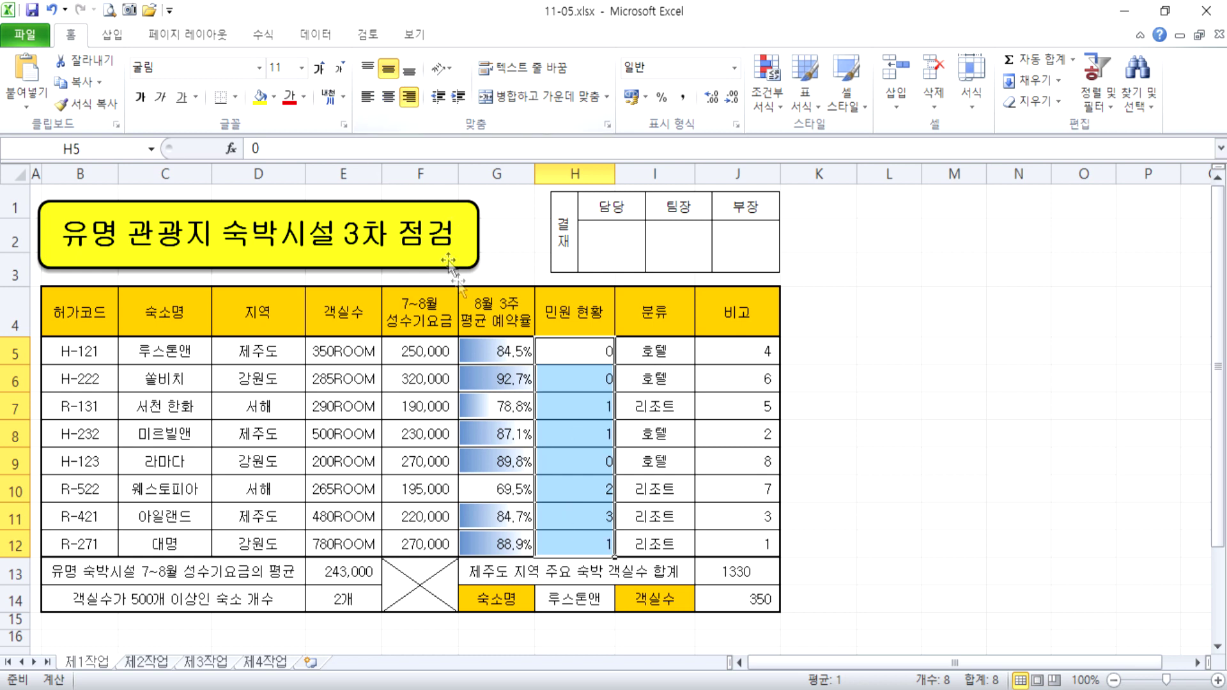
# Check the ranks in J5:J12 and right-align the 제주도 room total in J13.
pyautogui.click(728, 358)
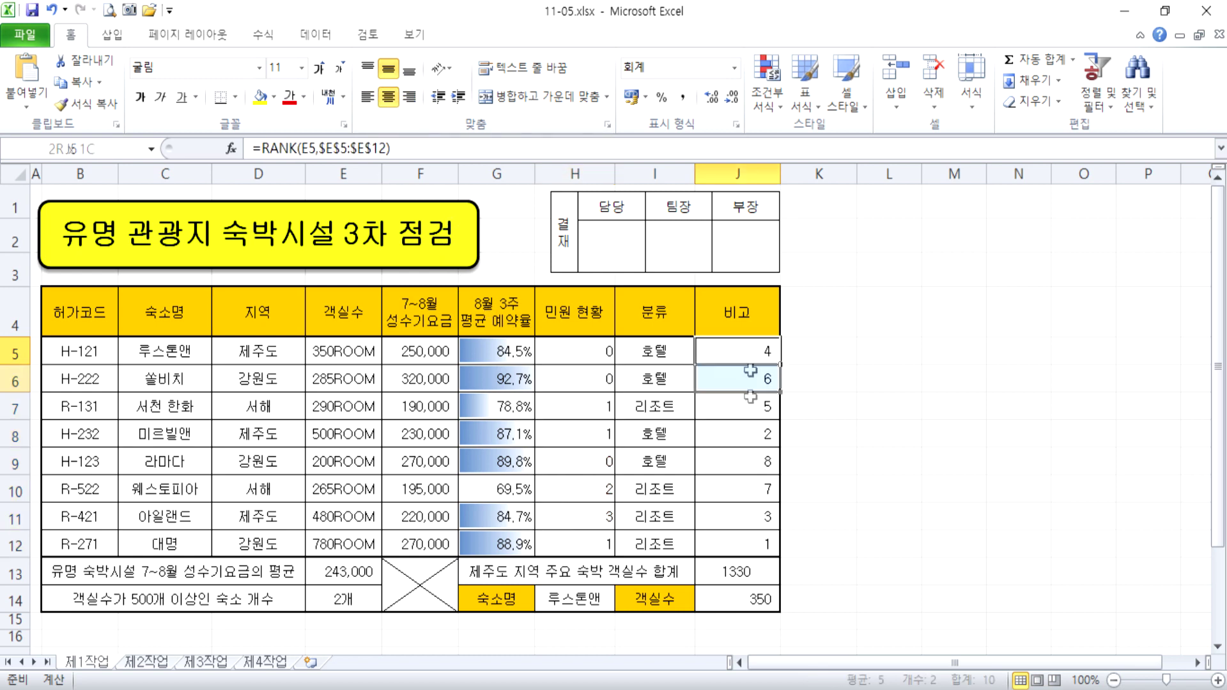
pyautogui.moveTo(751, 351); pyautogui.dragTo(746, 540)
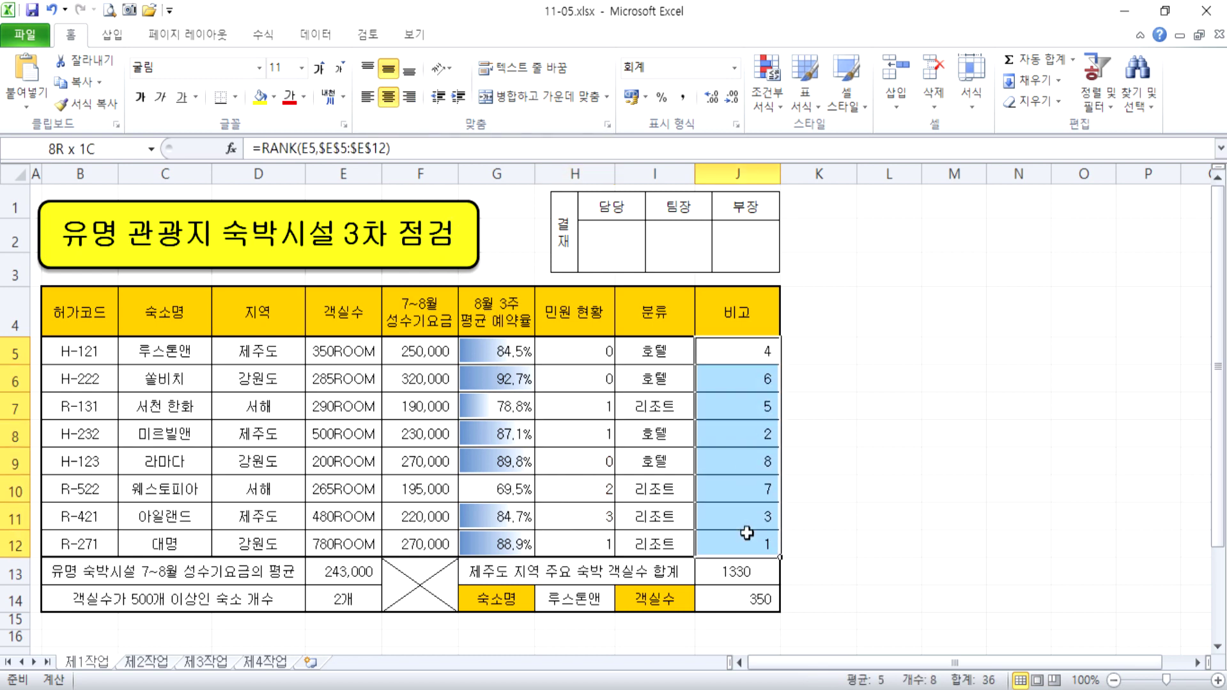
pyautogui.click(746, 566)
pyautogui.scroll(-3, 748, 562)
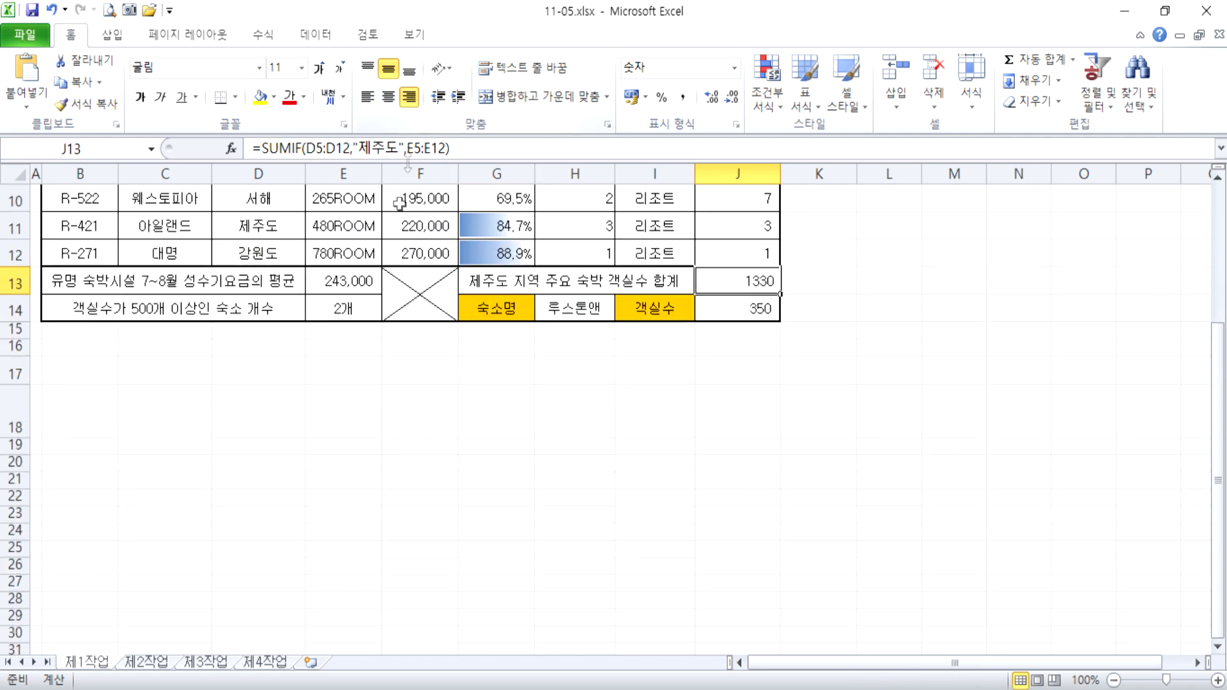
# Examine the average formula in E13, the first reservation rate in G5 and the ranks in J5:J12.
pyautogui.click(350, 281)
pyautogui.scroll(3, 507, 466)
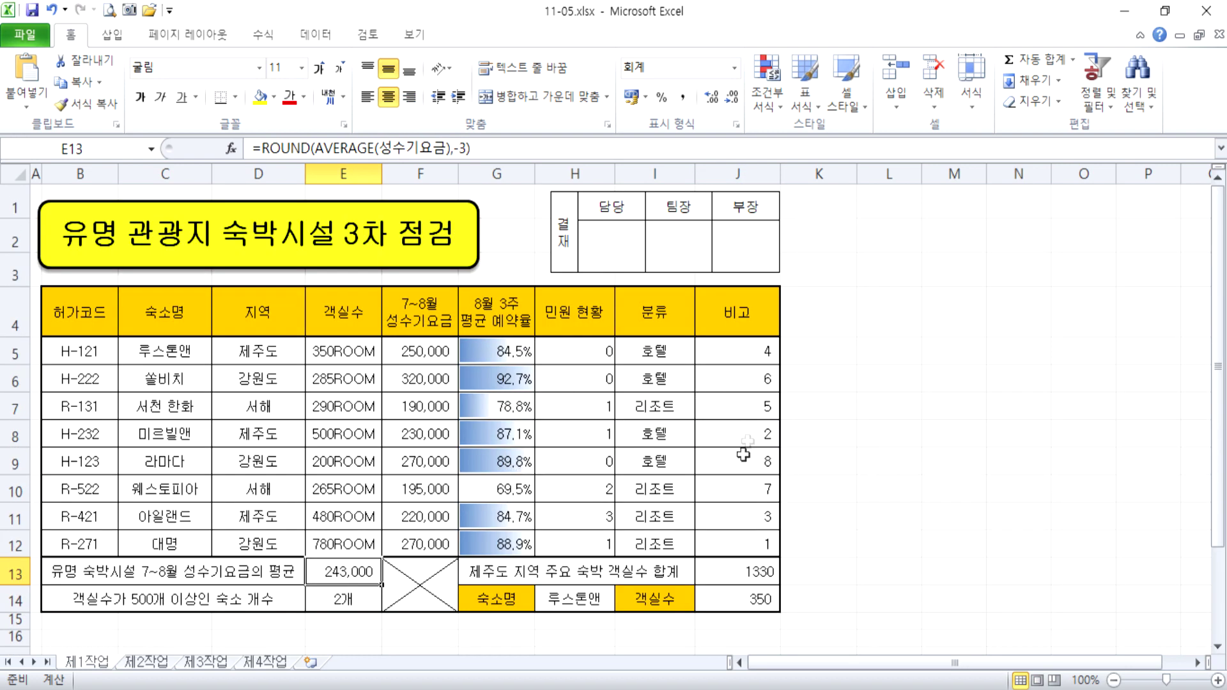
pyautogui.click(469, 363)
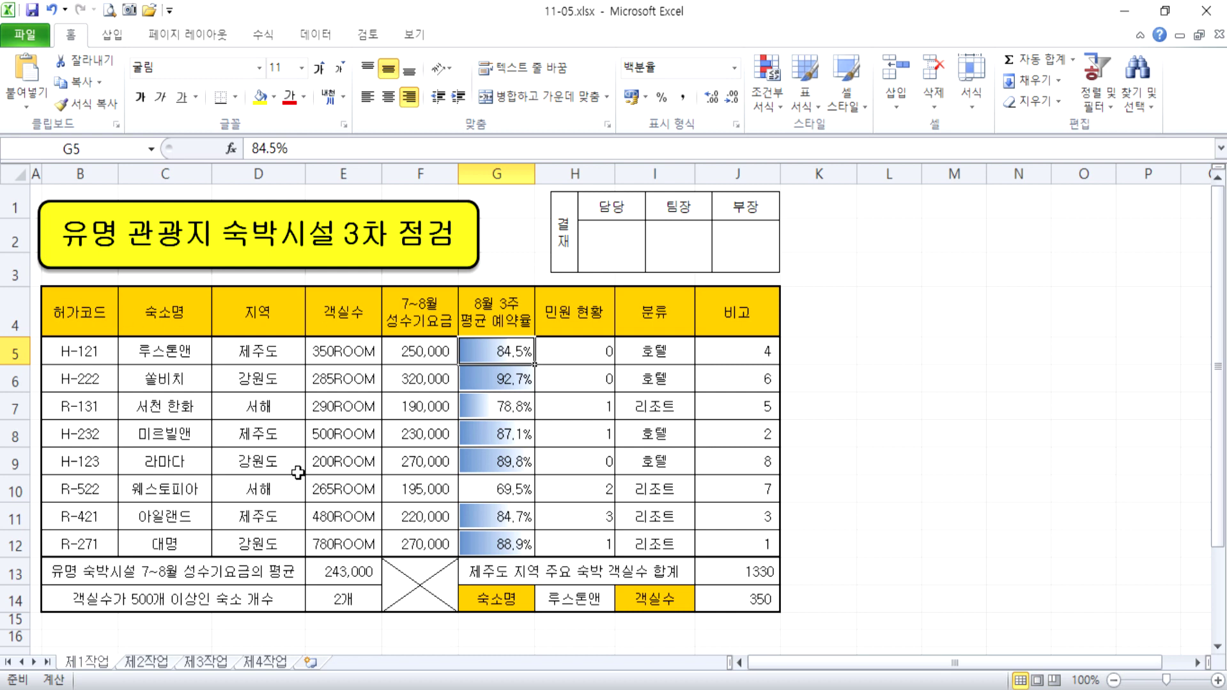
pyautogui.moveTo(747, 352); pyautogui.dragTo(738, 544)
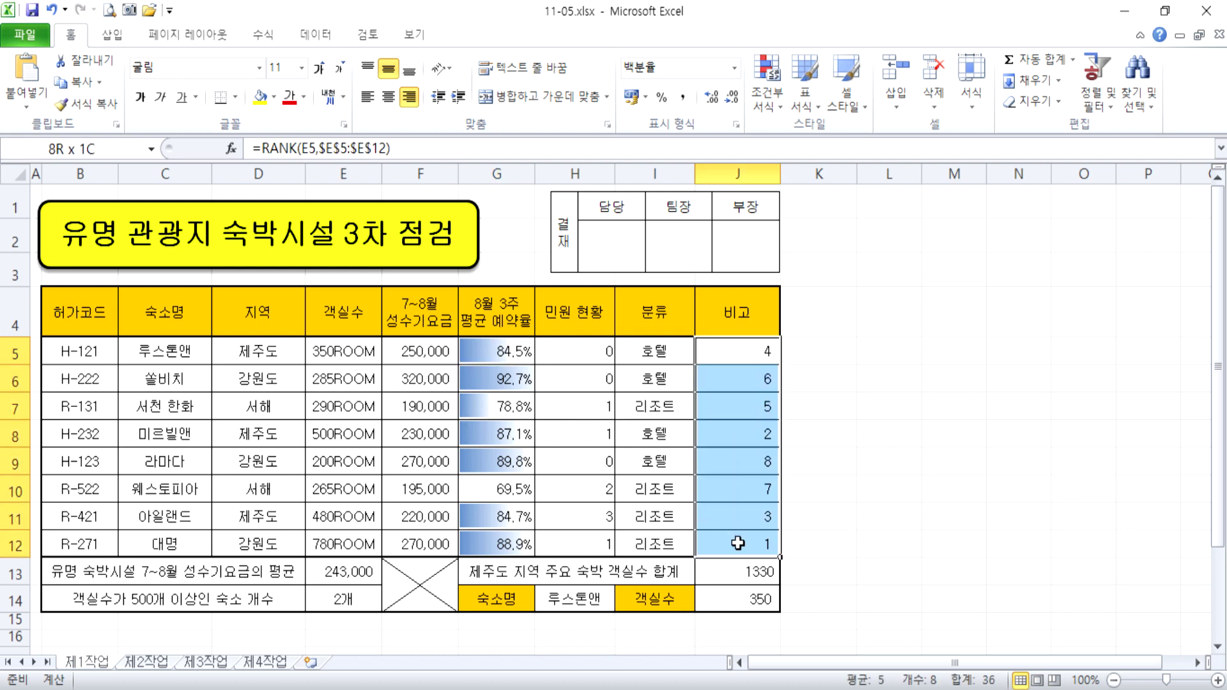
pyautogui.click(876, 277)
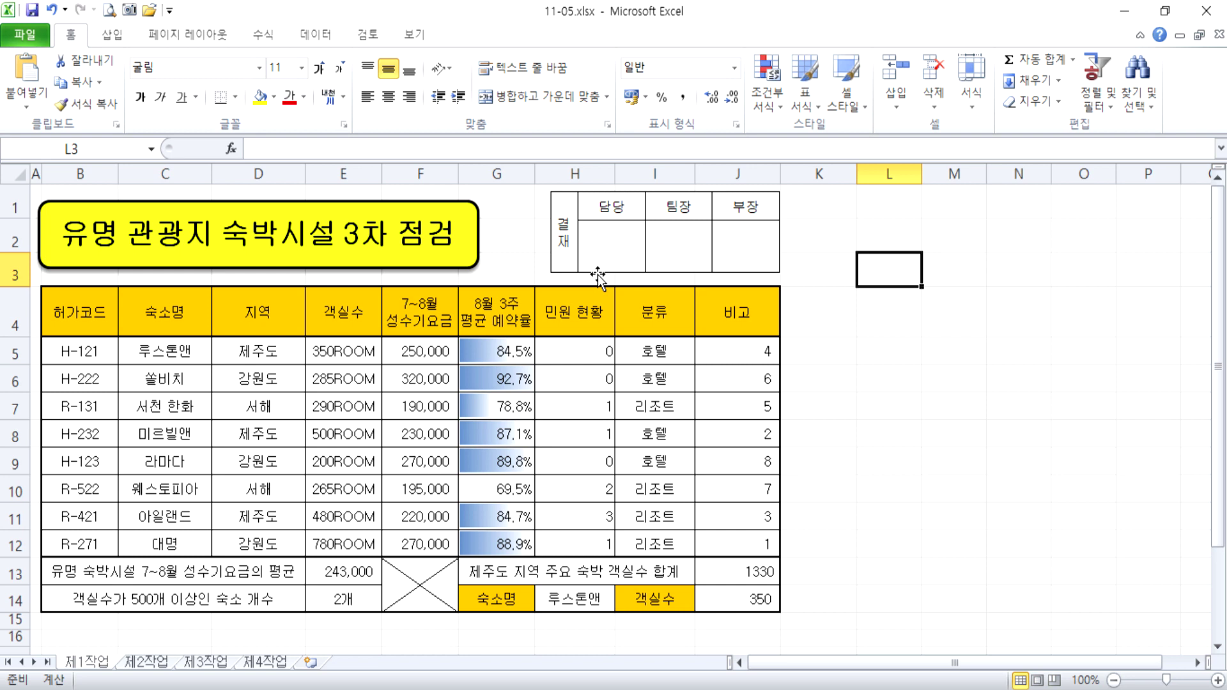
# Try the comma style on the 제주도 room total in J13 and undo it.
pyautogui.scroll(-2, 598, 274)
pyautogui.click(738, 364)
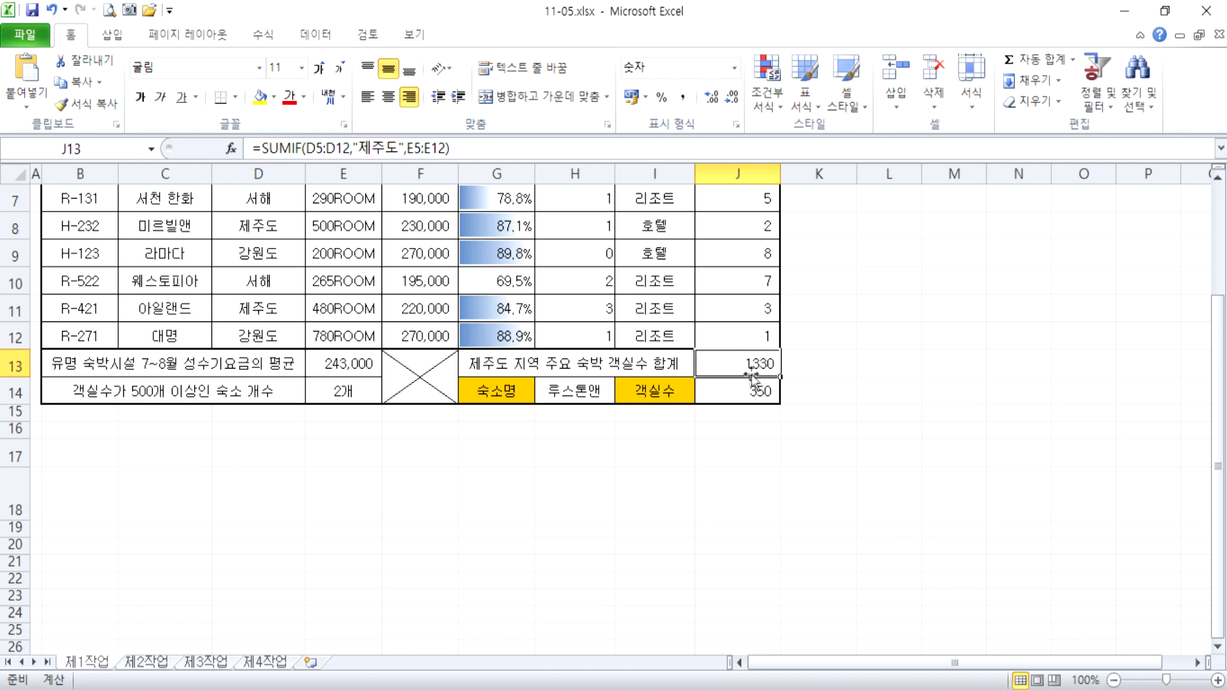
pyautogui.press('F2')
pyautogui.hotkey('ctrl', 'Return')
pyautogui.click(682, 97)
pyautogui.hotkey('ctrl', 'z')
pyautogui.moveTo(733, 367); pyautogui.dragTo(730, 390)
pyautogui.scroll(1, 441, 383)
# Format the peak-season rates in F5:F12 as centred numbers in the 숫자 category with the 1000 separator.
pyautogui.moveTo(402, 253); pyautogui.dragTo(412, 440)
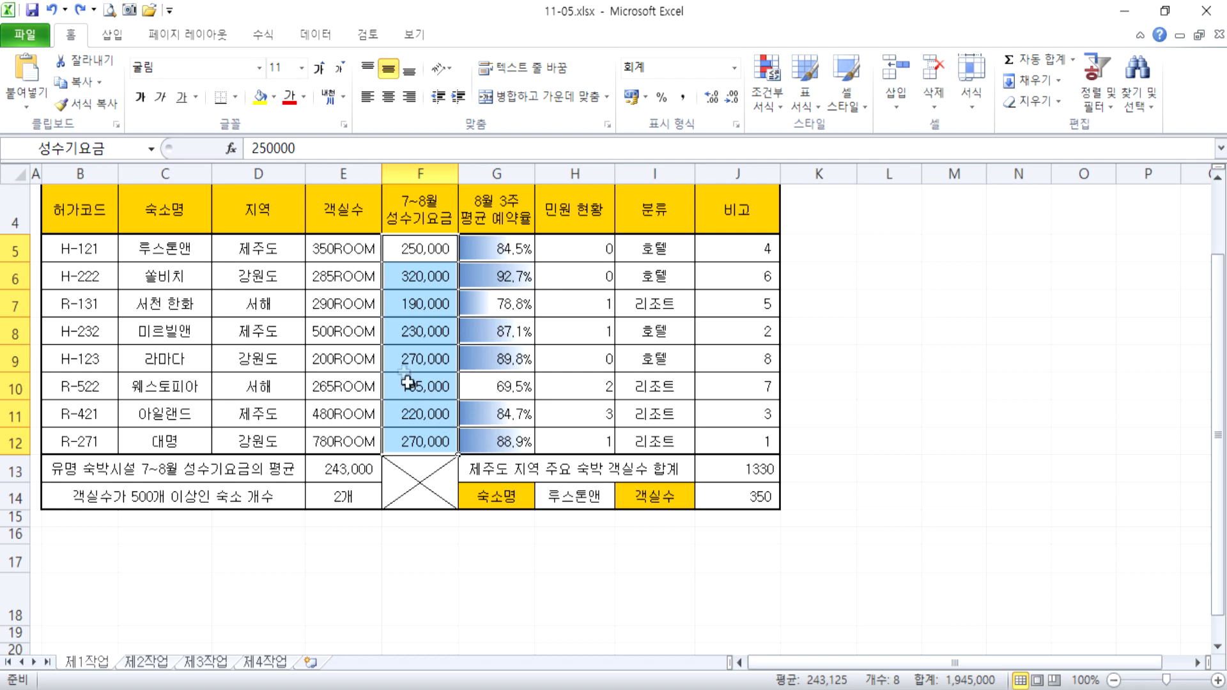
pyautogui.click(686, 97)
pyautogui.click(735, 68)
pyautogui.click(661, 128)
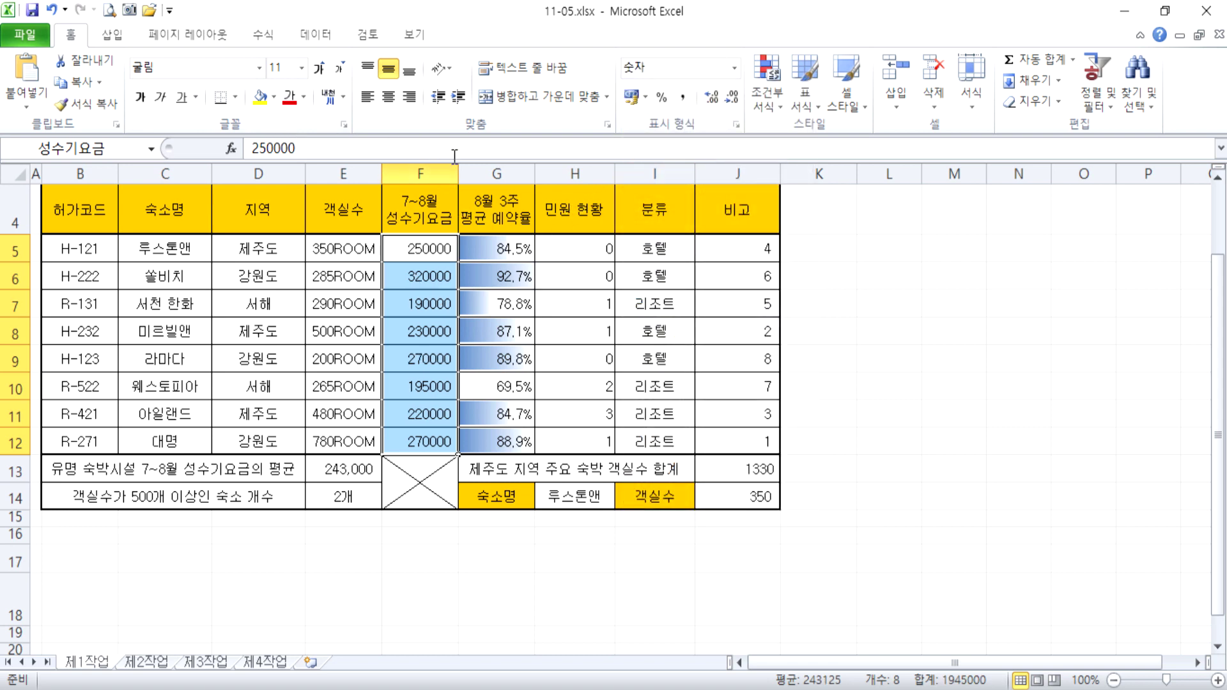
pyautogui.click(388, 96)
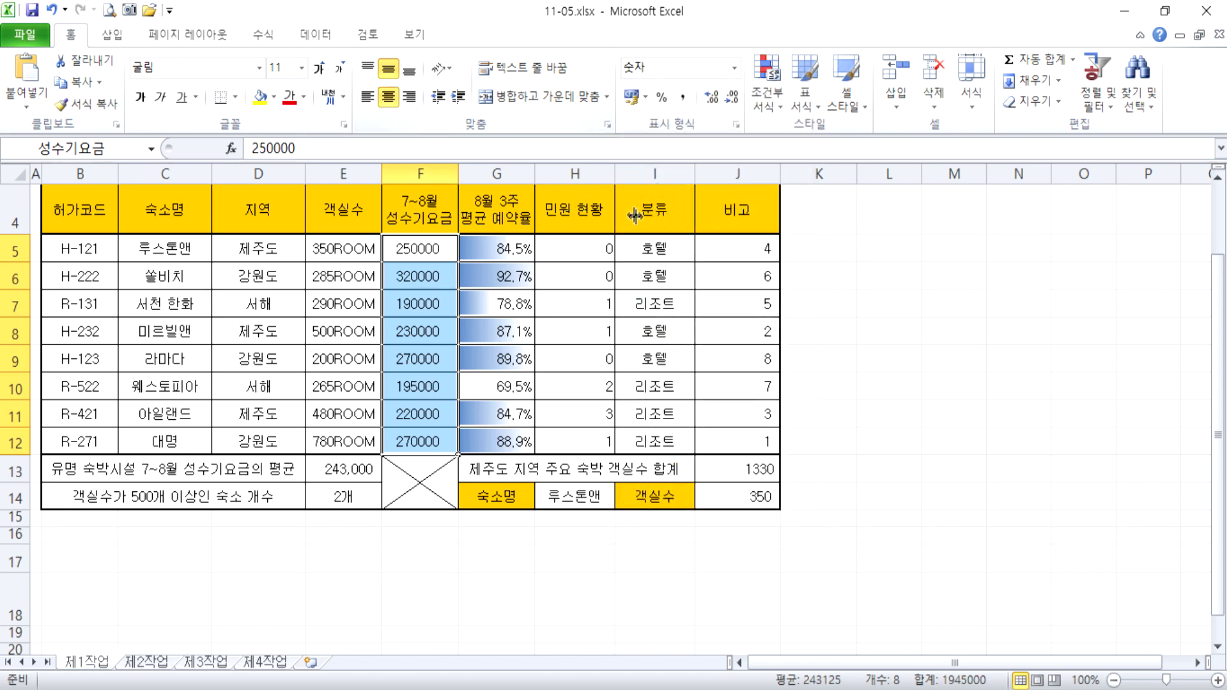
pyautogui.hotkey('ctrl', '1')
pyautogui.click(864, 325)
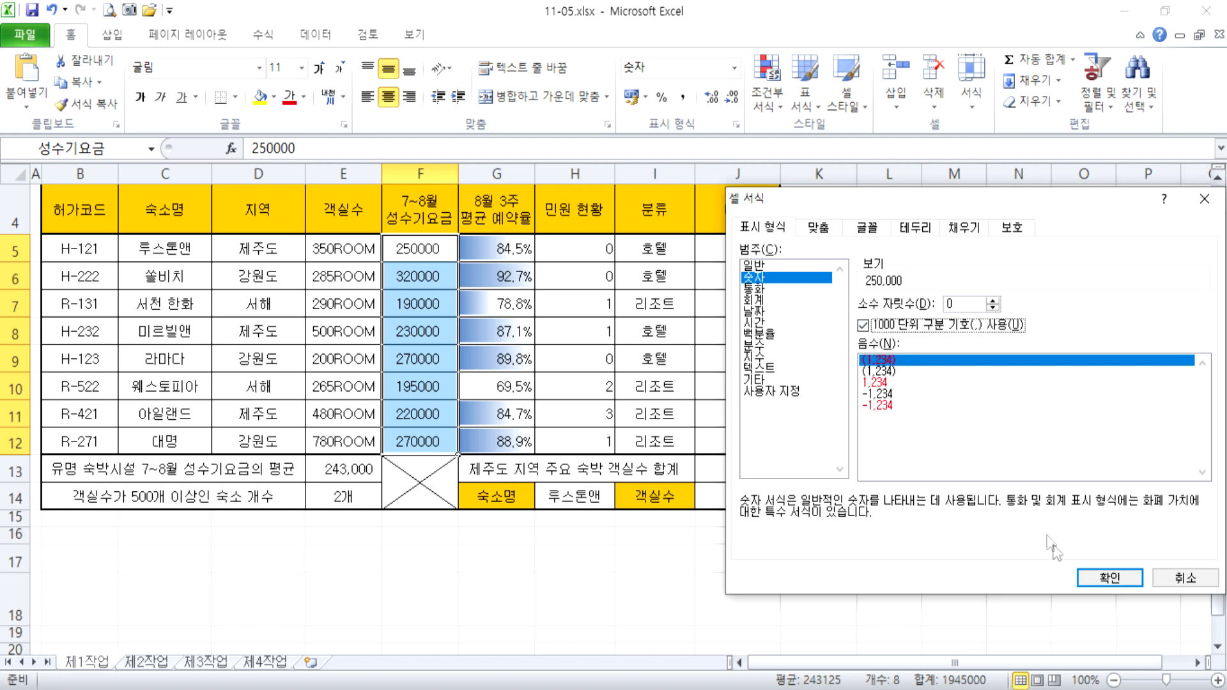
pyautogui.click(1092, 577)
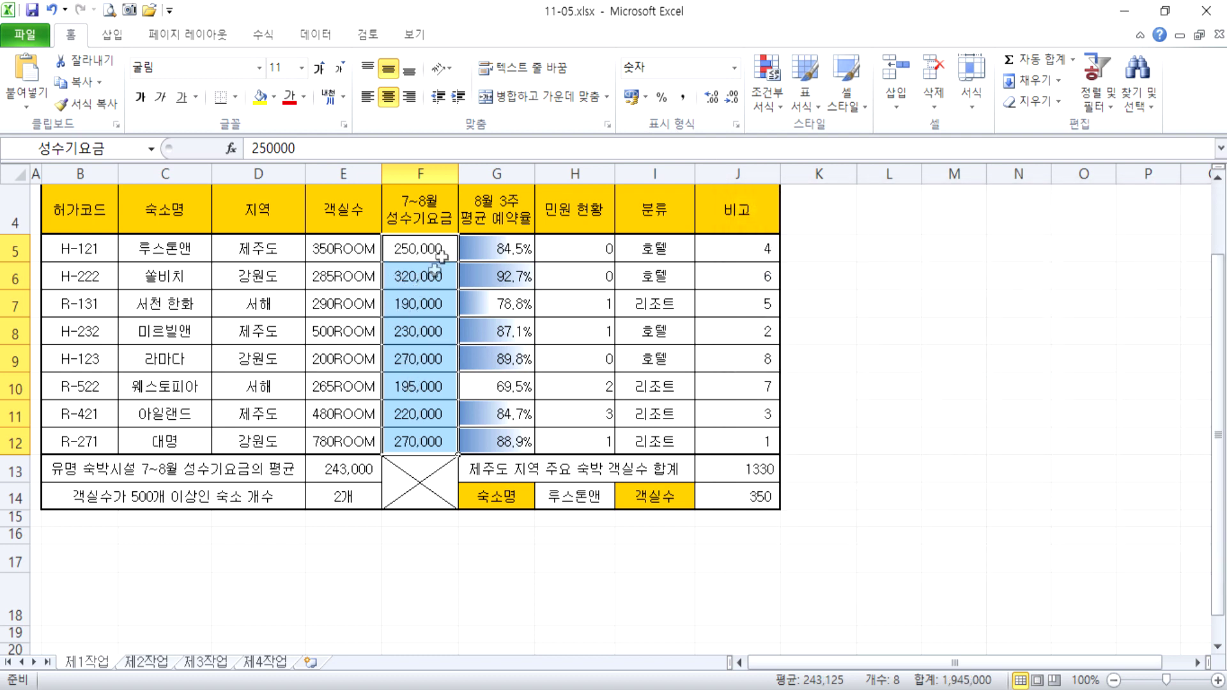
# Right-align the peak-season rates in F5:F12 and apply the comma style to them.
pyautogui.click(409, 96)
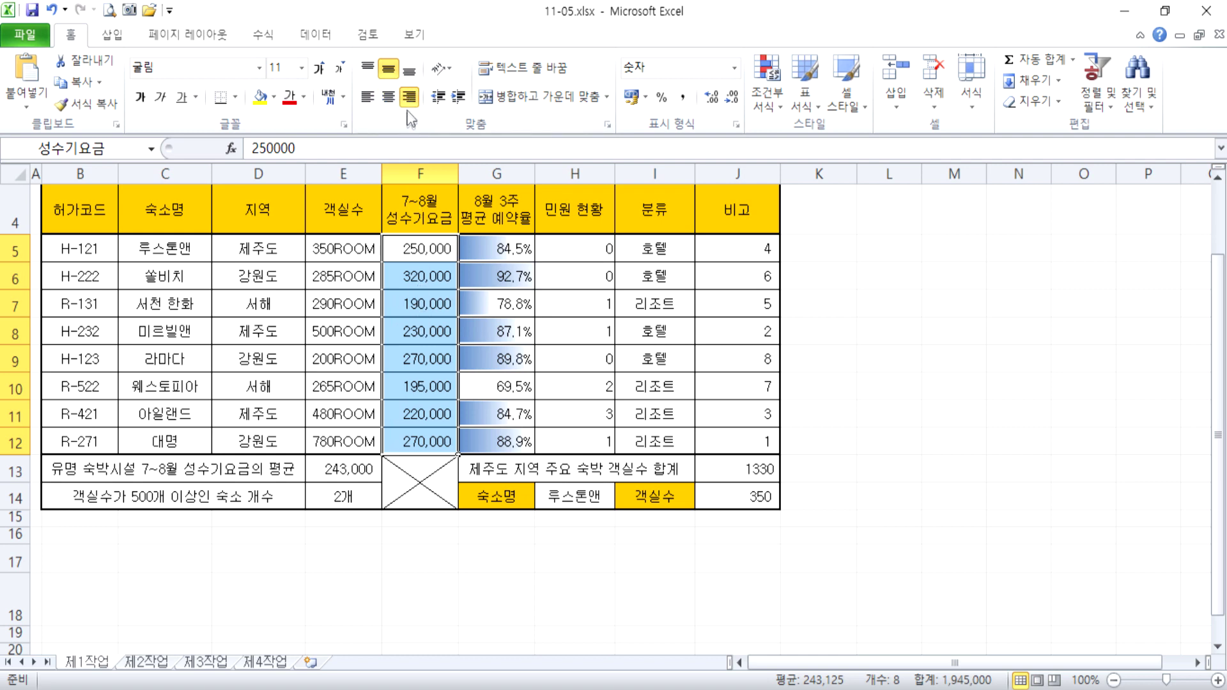
pyautogui.click(682, 98)
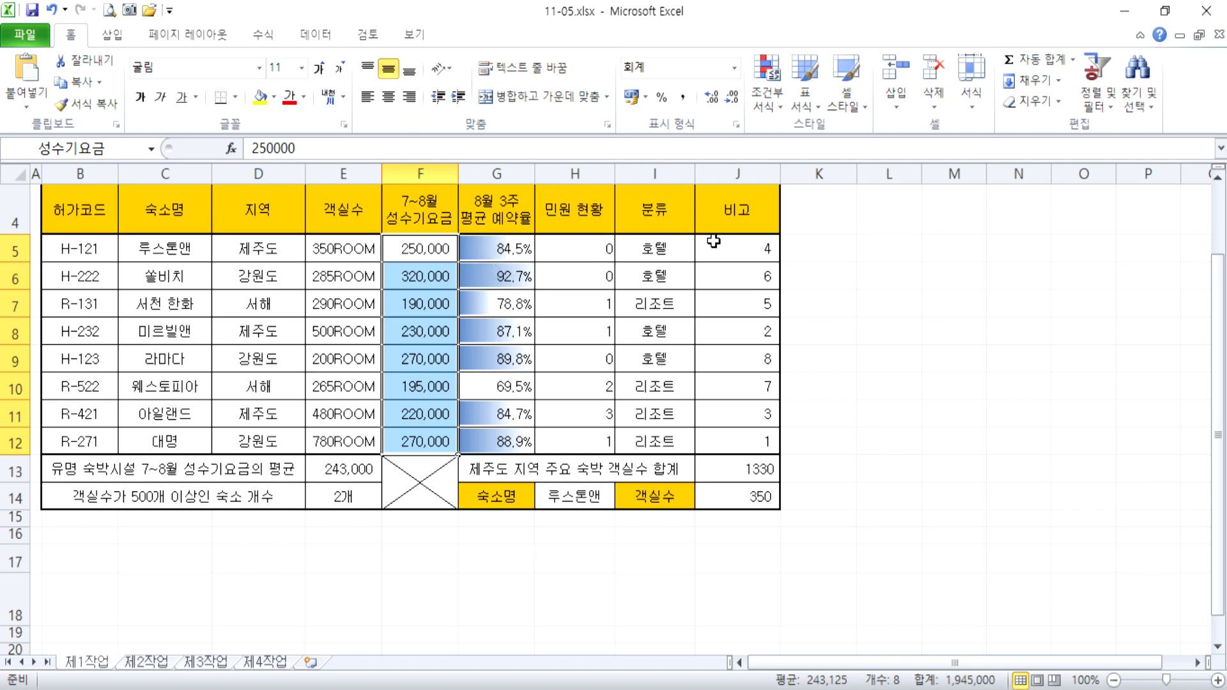
# Compare the formatting of the ranks in J5:J12 with the complaint counts in H5:H12.
pyautogui.click(733, 243)
pyautogui.moveTo(573, 240); pyautogui.dragTo(548, 432)
pyautogui.moveTo(742, 244); pyautogui.dragTo(738, 444)
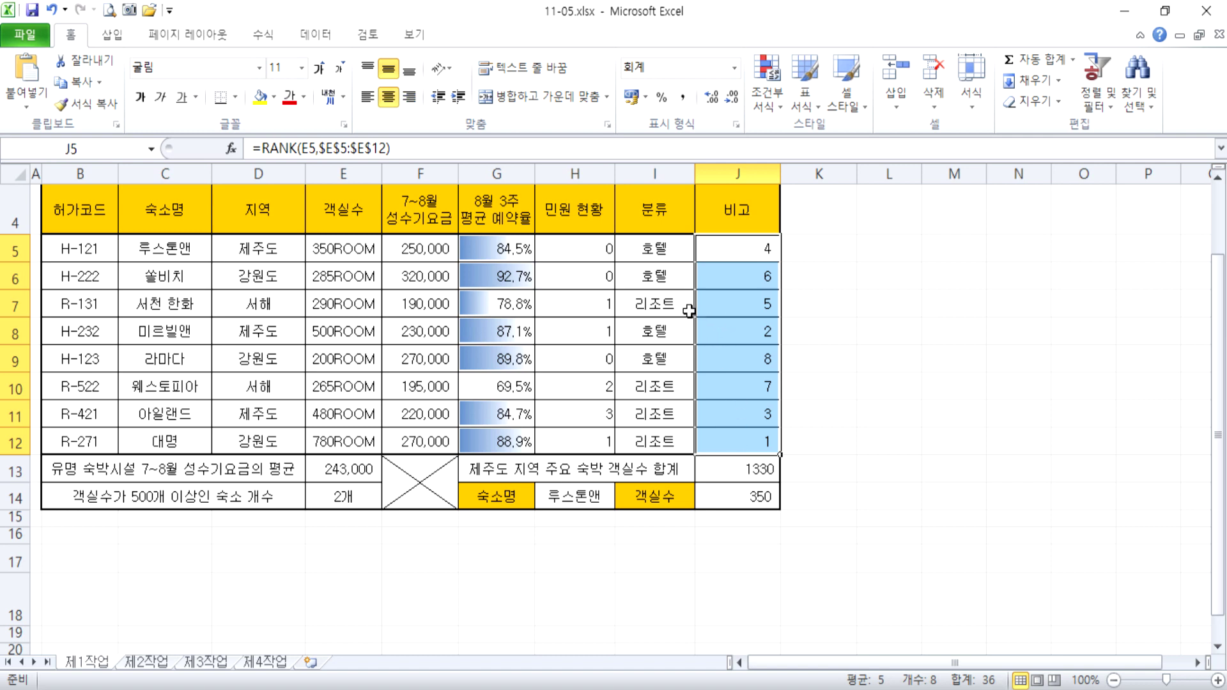
# Try centring the complaint counts in H5:H12 and return them to right alignment.
pyautogui.moveTo(575, 249); pyautogui.dragTo(578, 440)
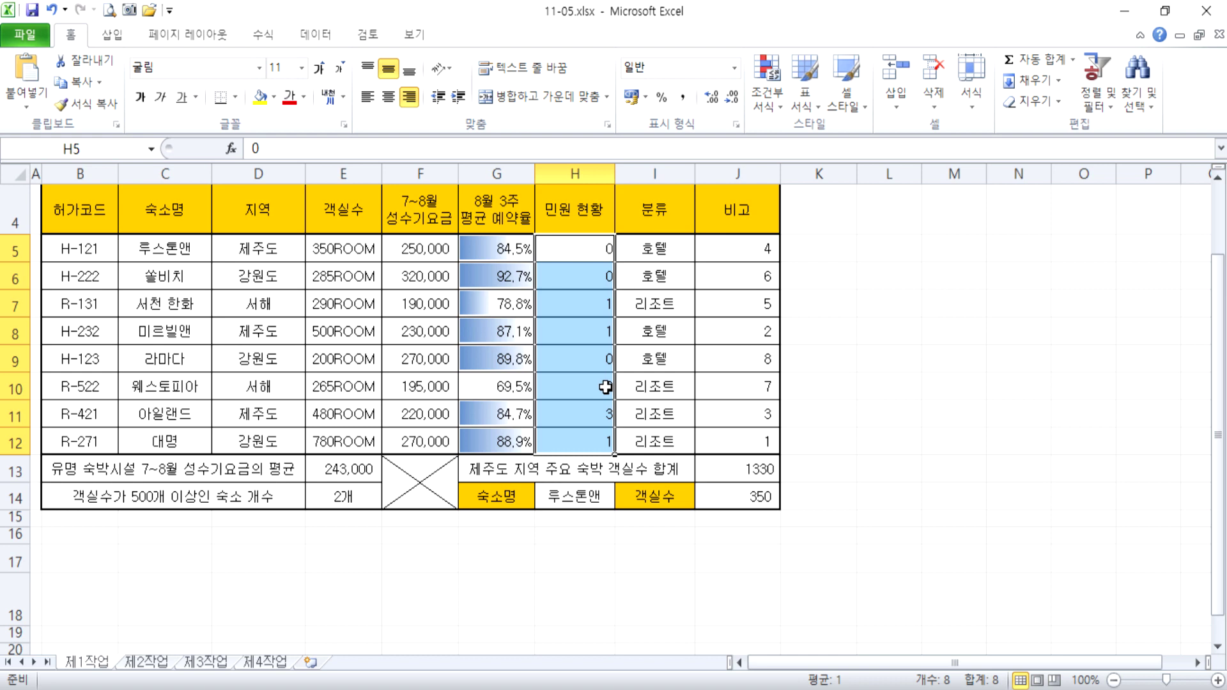
pyautogui.press('F2')
pyautogui.press('Escape')
pyautogui.click(388, 96)
pyautogui.click(409, 97)
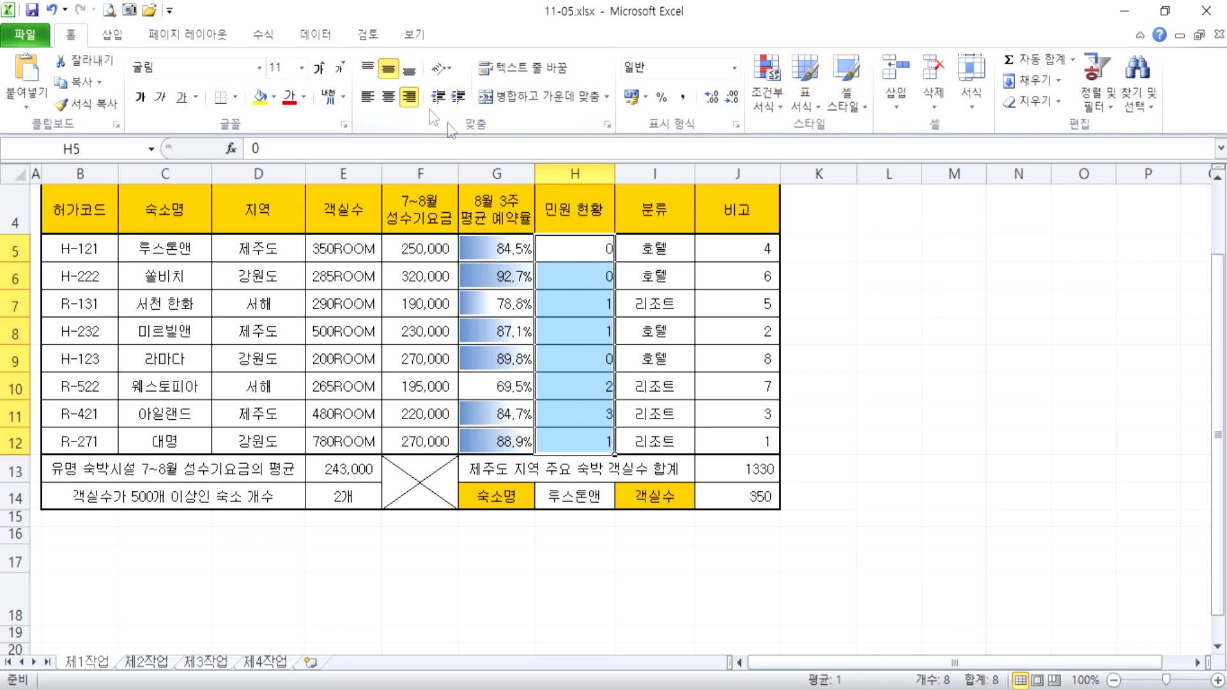
# Try the comma style on the complaint counts in H5:H12, undo it and keep them right-aligned.
pyautogui.click(683, 97)
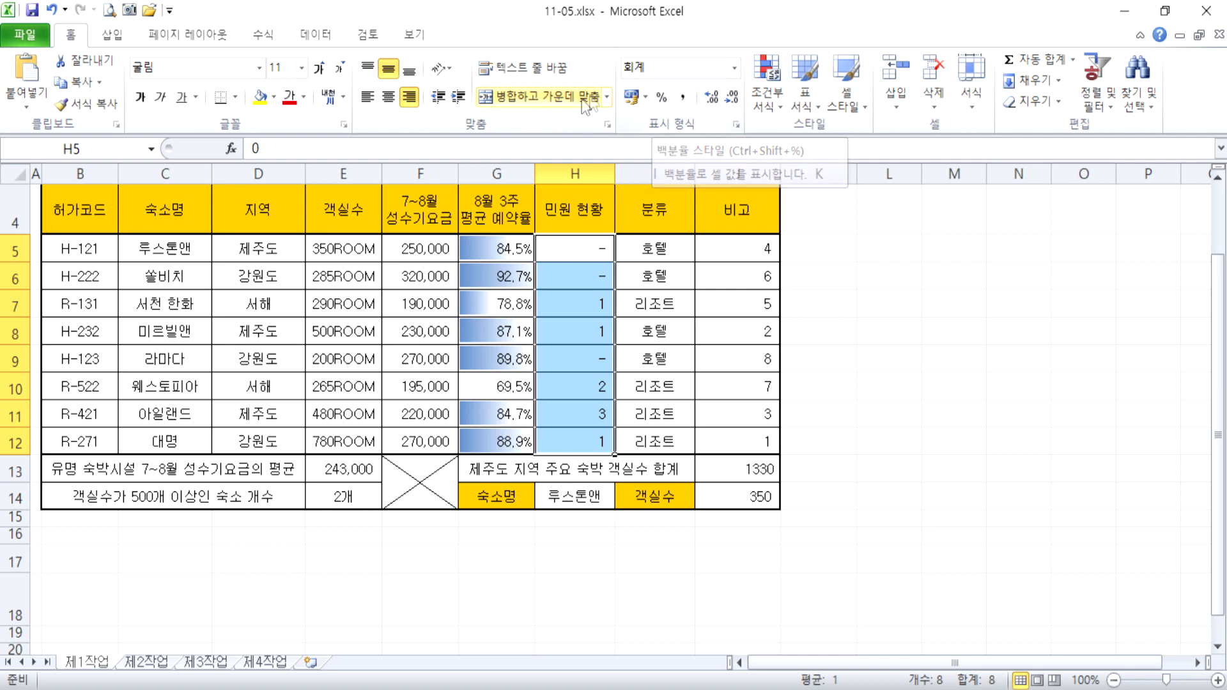
pyautogui.hotkey('ctrl', 'z')
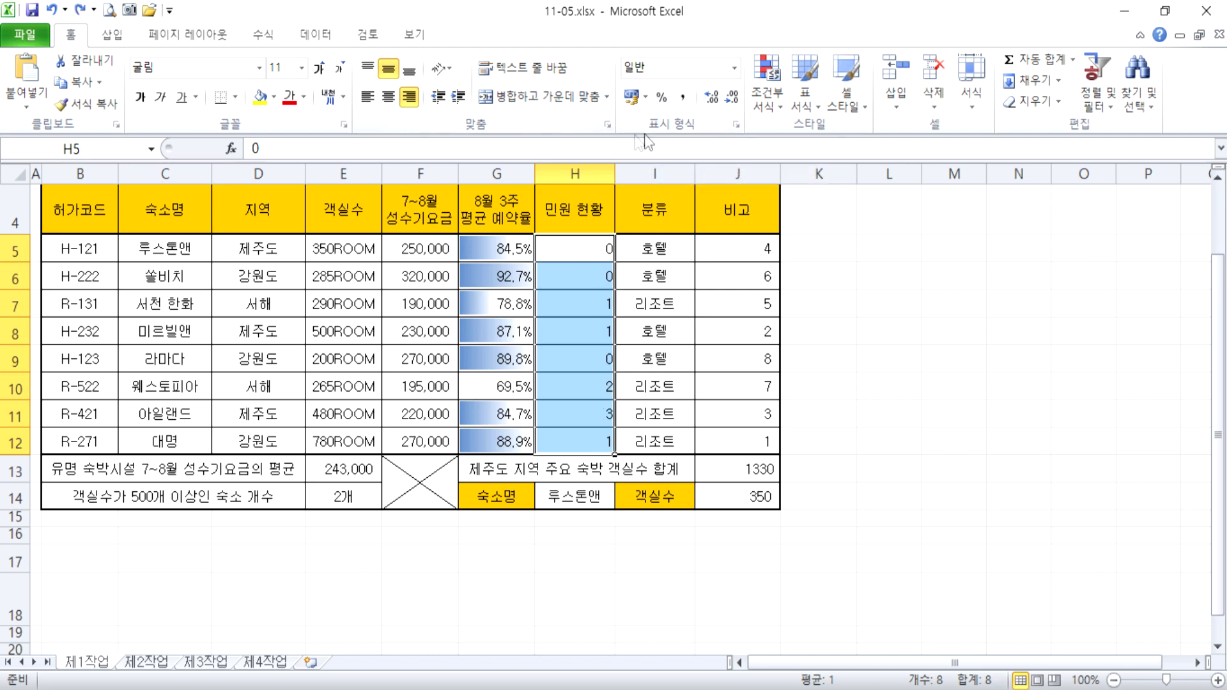
pyautogui.click(681, 102)
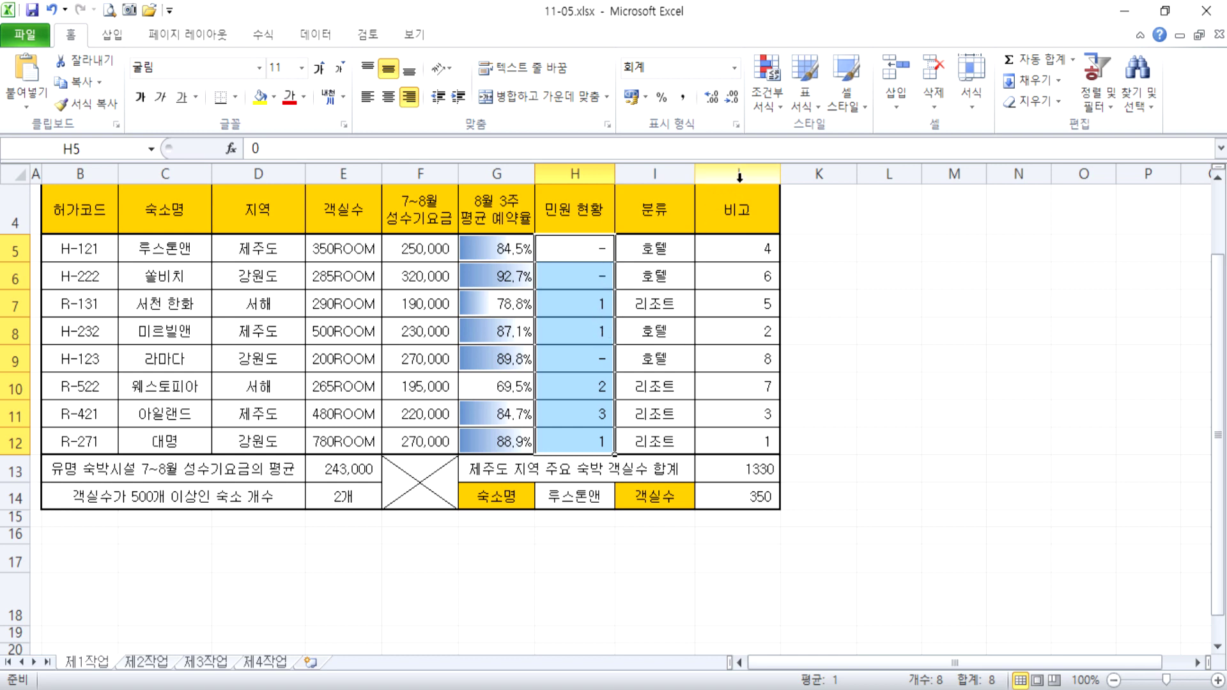
pyautogui.hotkey('ctrl', 'z')
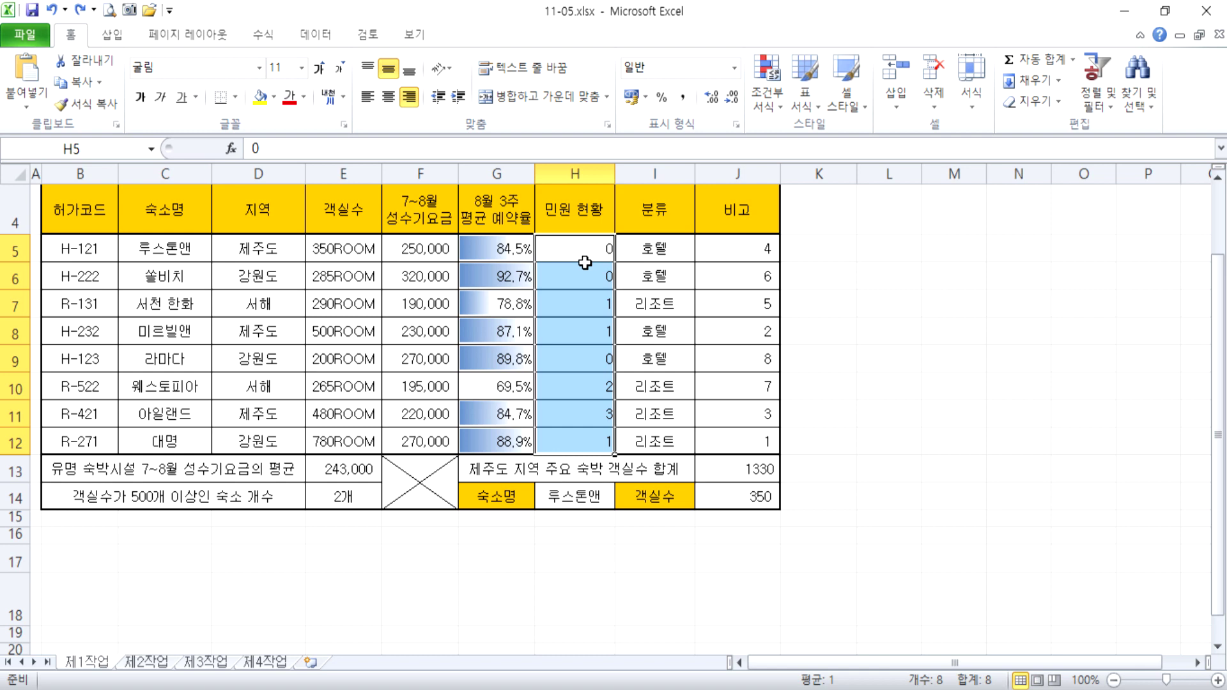
pyautogui.click(408, 96)
pyautogui.click(409, 96)
# Review the conditional formatting data bar options for the reservation rates in G5:G12, without applying one.
pyautogui.click(289, 249)
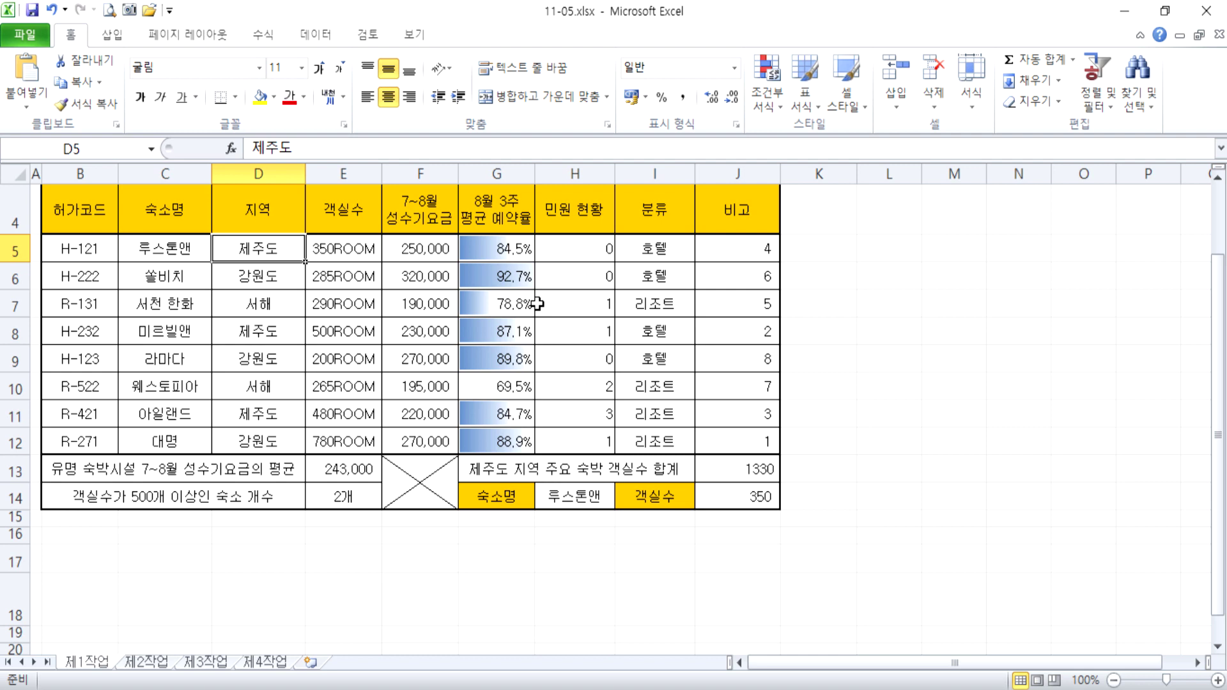
pyautogui.moveTo(476, 257); pyautogui.dragTo(485, 441)
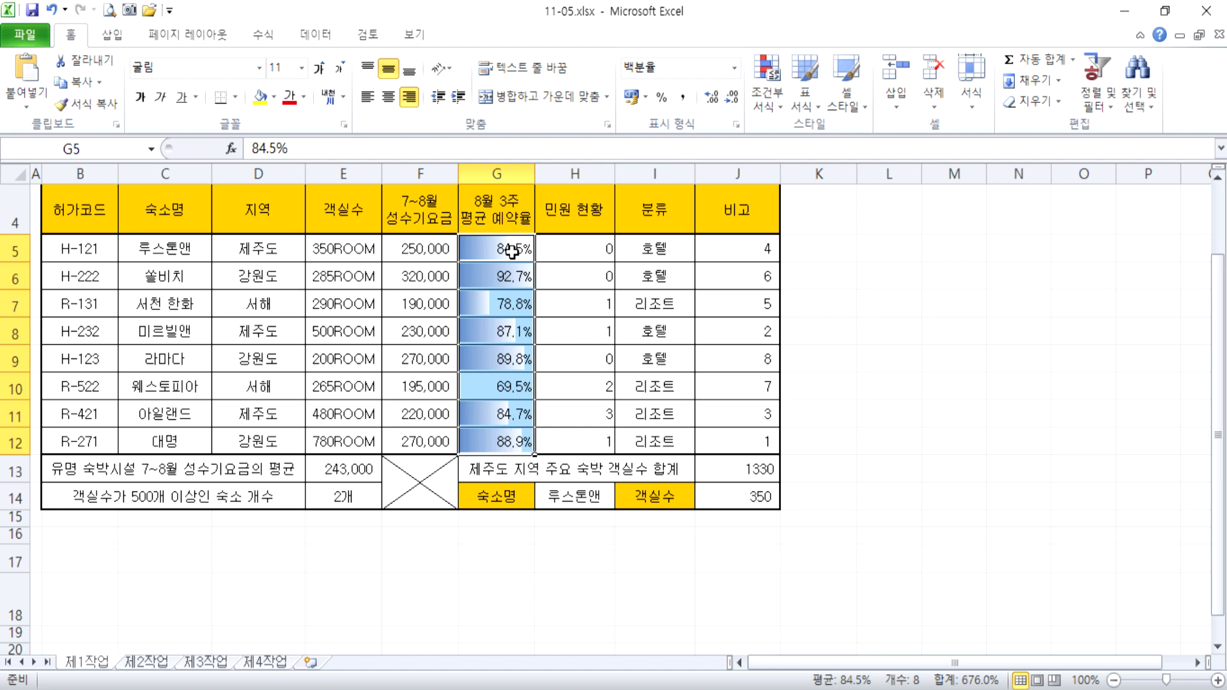
pyautogui.moveTo(500, 249); pyautogui.dragTo(482, 449)
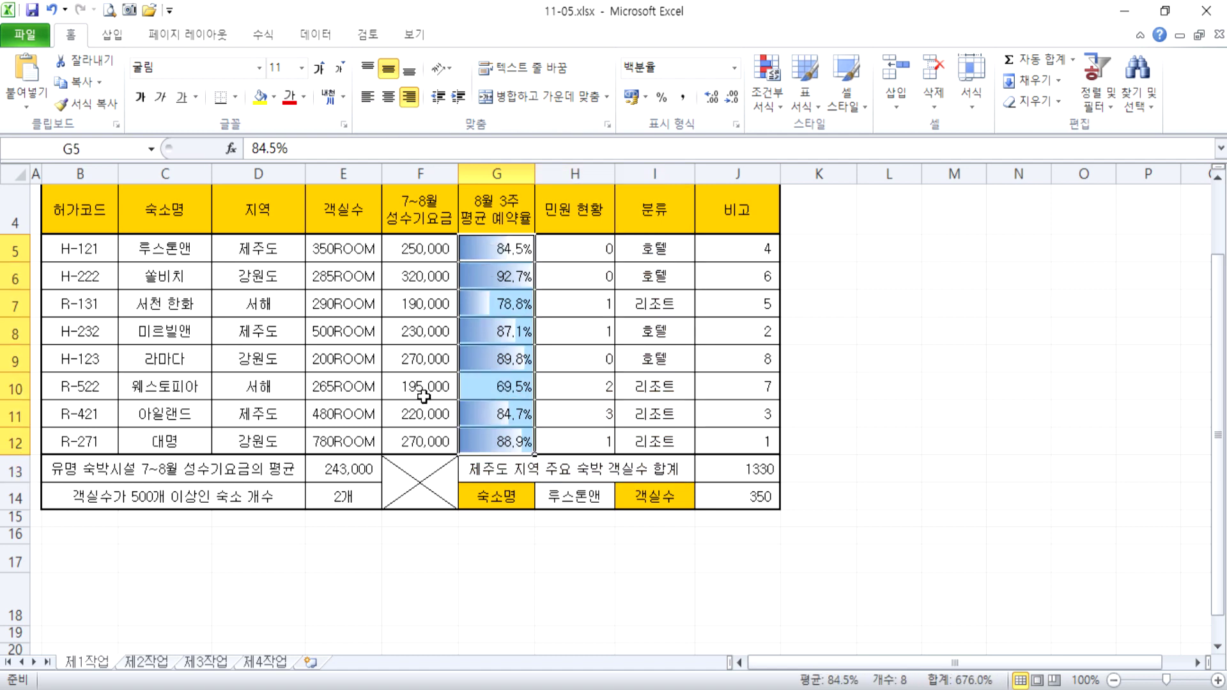
pyautogui.click(776, 99)
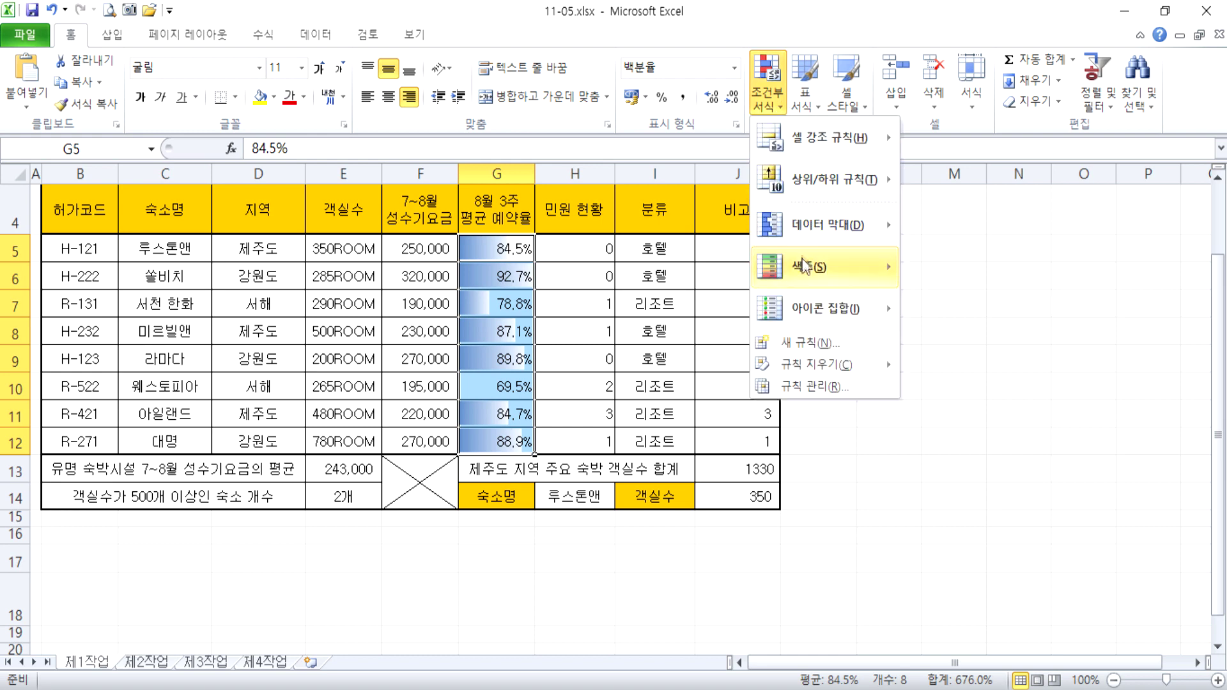
pyautogui.moveTo(825, 225)
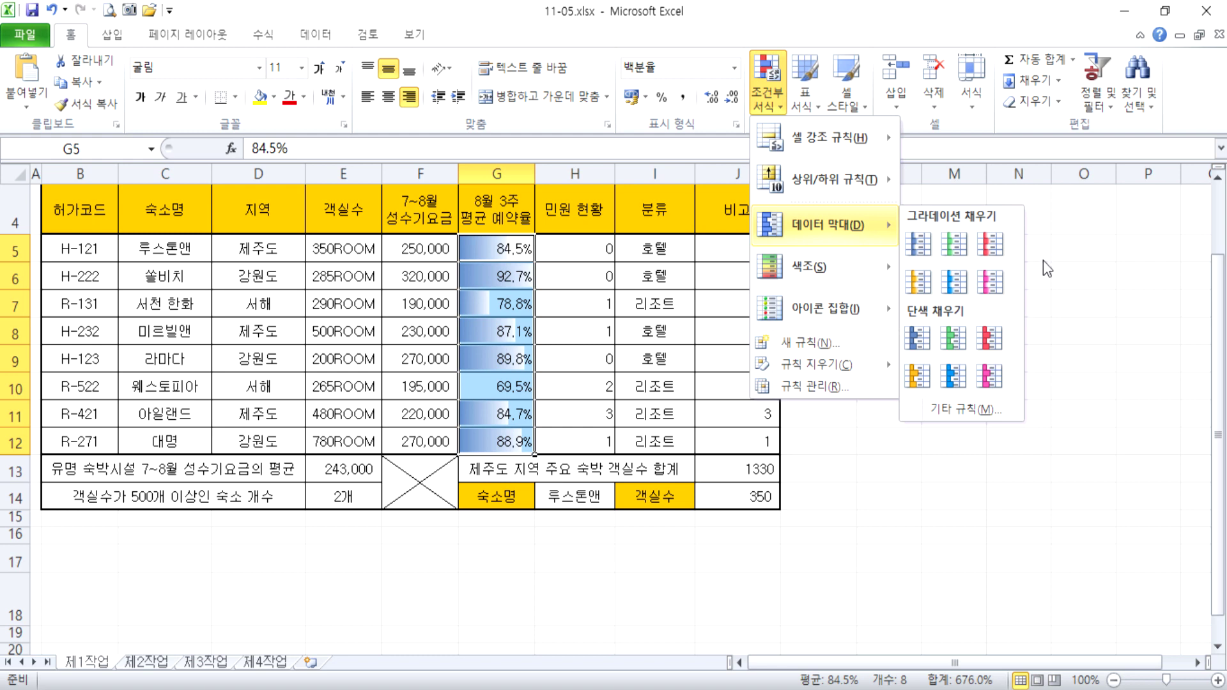
pyautogui.click(827, 519)
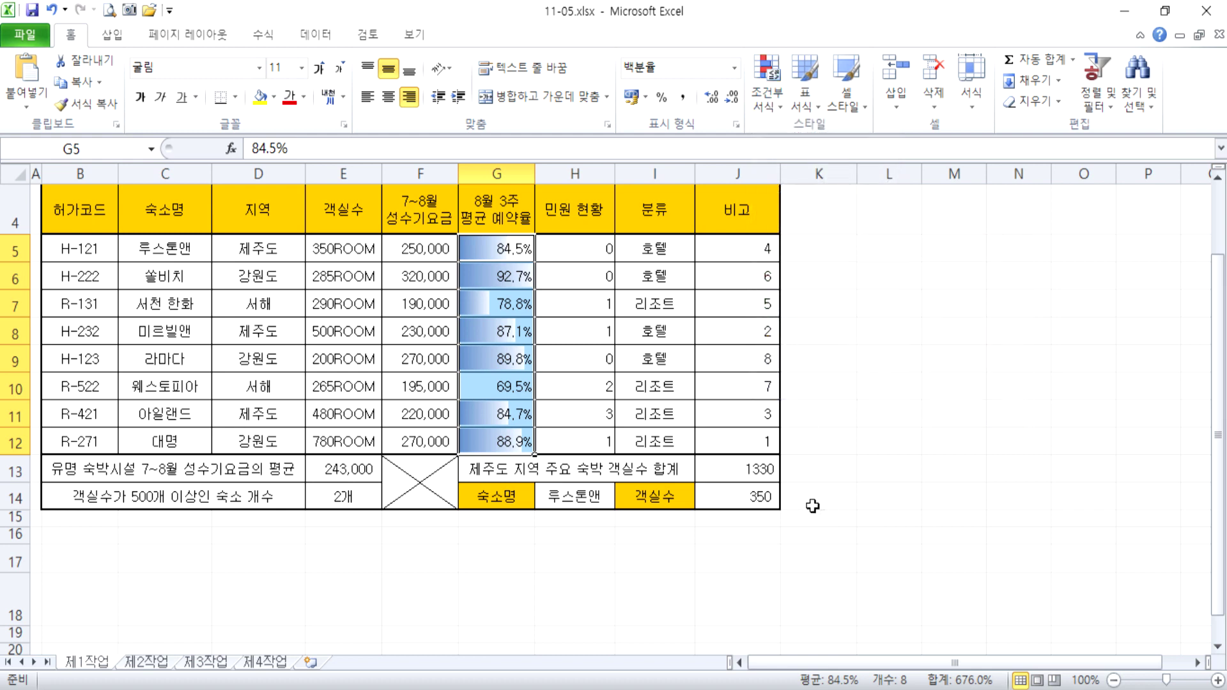